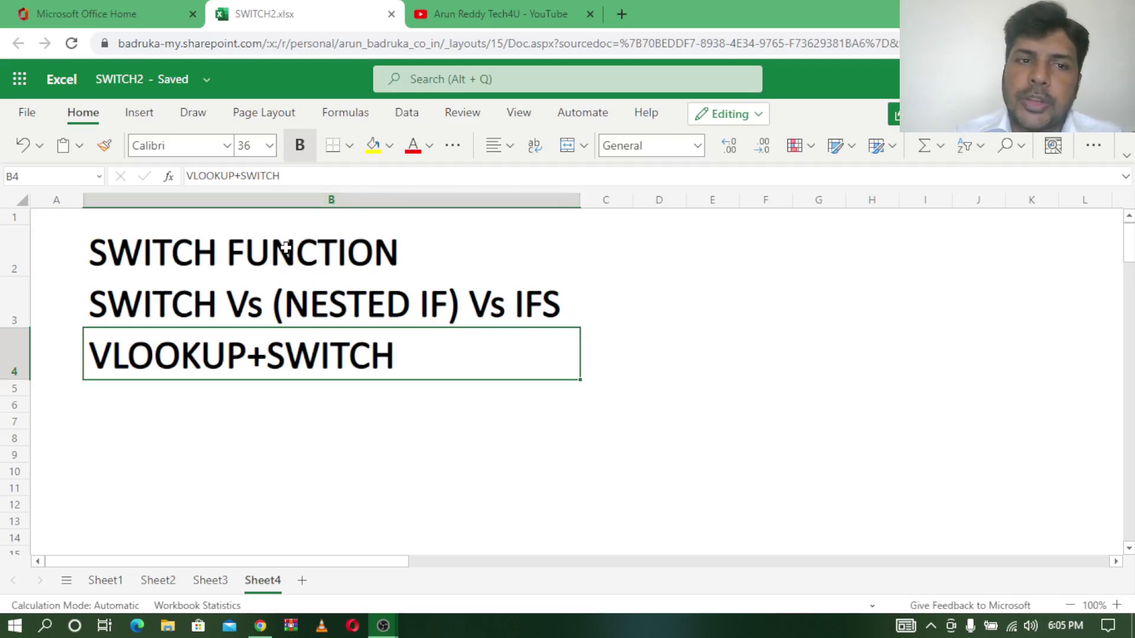
# - Review the three Sheet4 topic titles in B2, B3 and B4, then switch to the YouTube tab
pyautogui.click(285, 248)
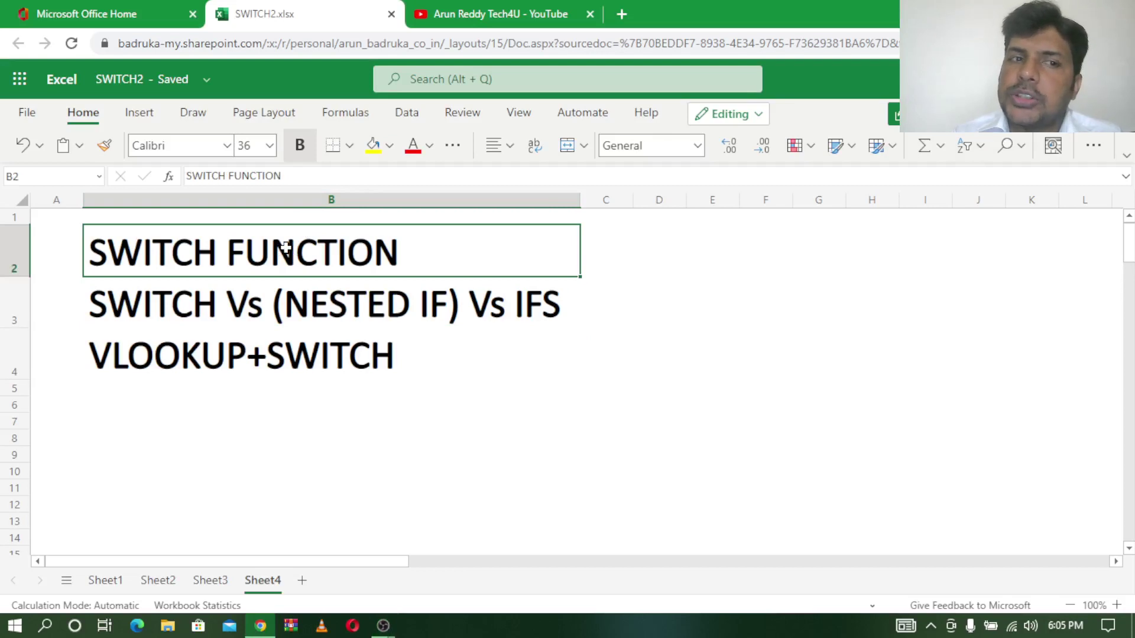
pyautogui.click(204, 309)
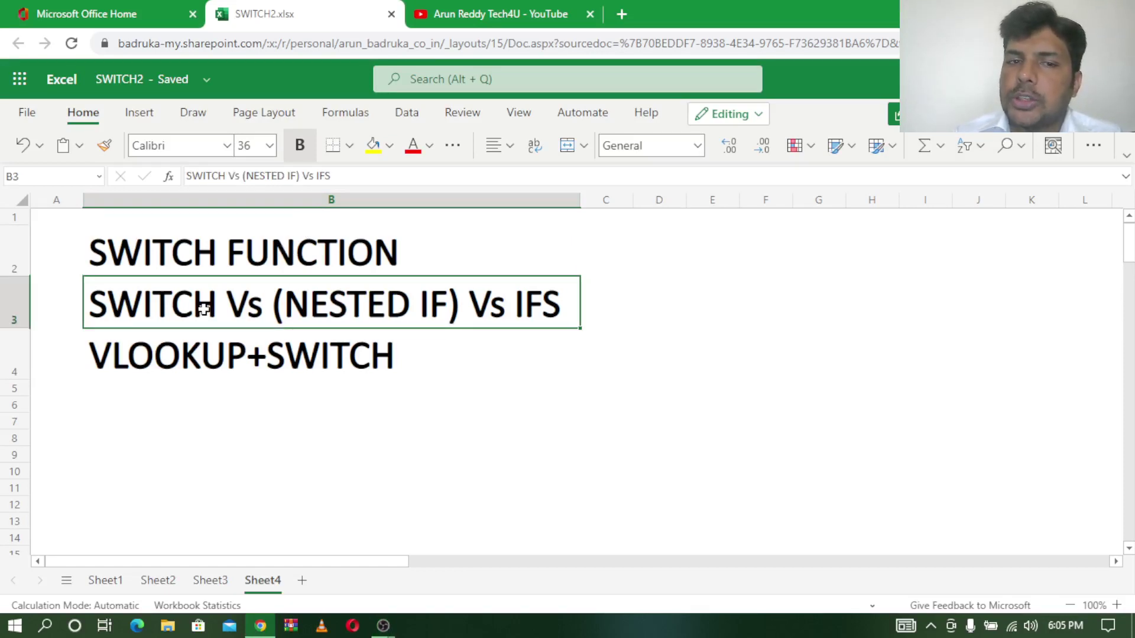
pyautogui.click(223, 368)
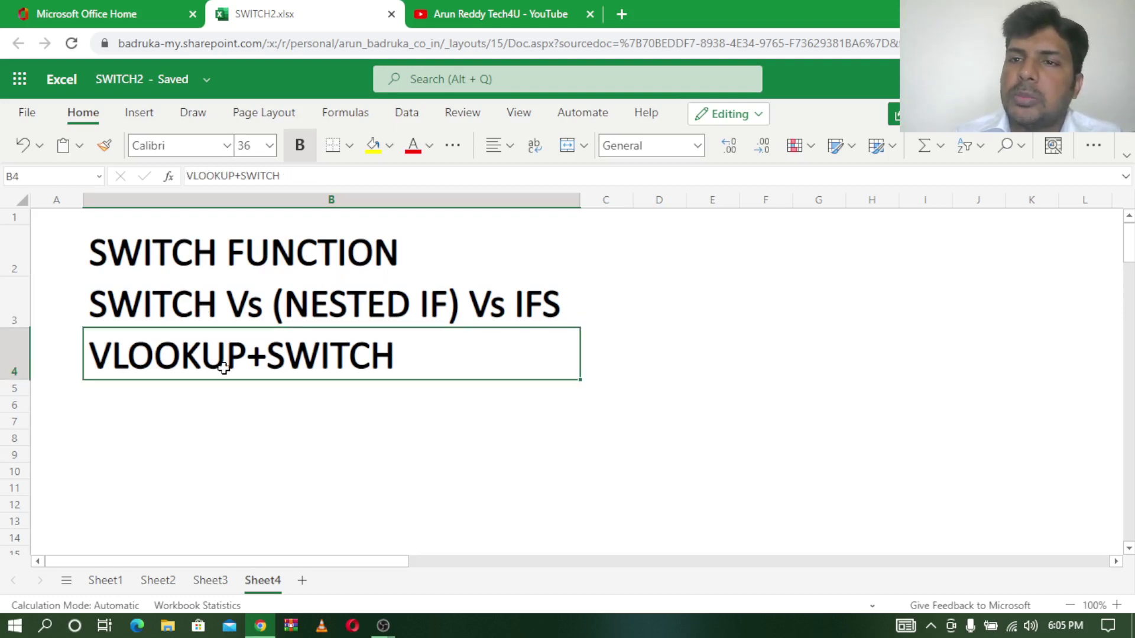
pyautogui.click(527, 10)
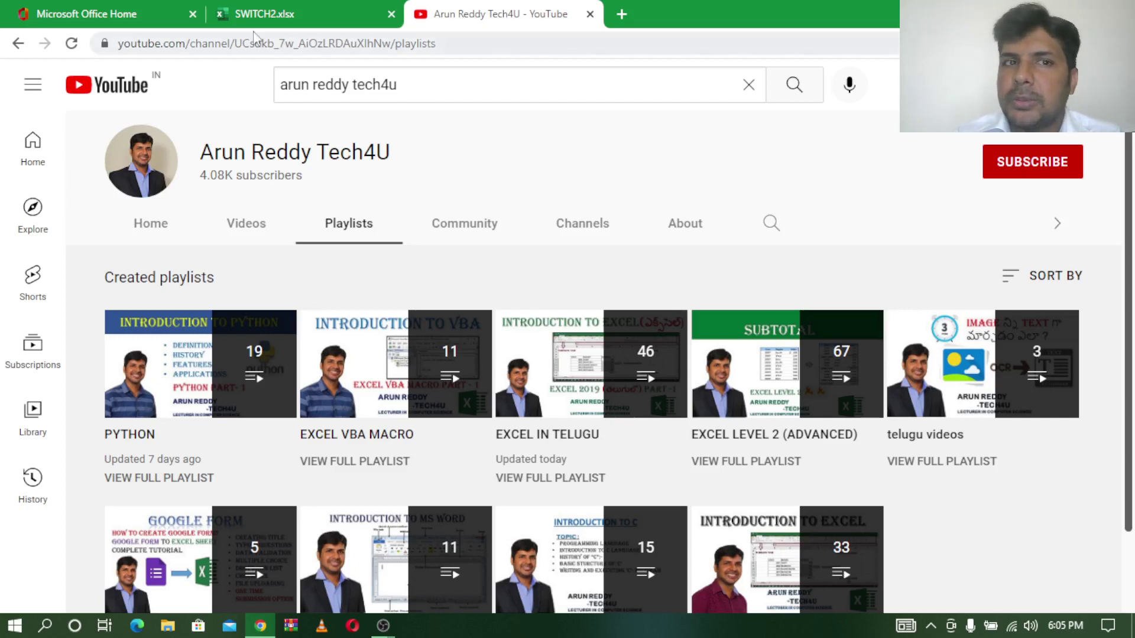
# - Return to the SWITCH2.xlsx workbook tab
pyautogui.click(265, 14)
# - On Sheet1, walk through the MONTHS table: SNO 1–3 paired with JAN, FEB, MAR
pyautogui.click(104, 583)
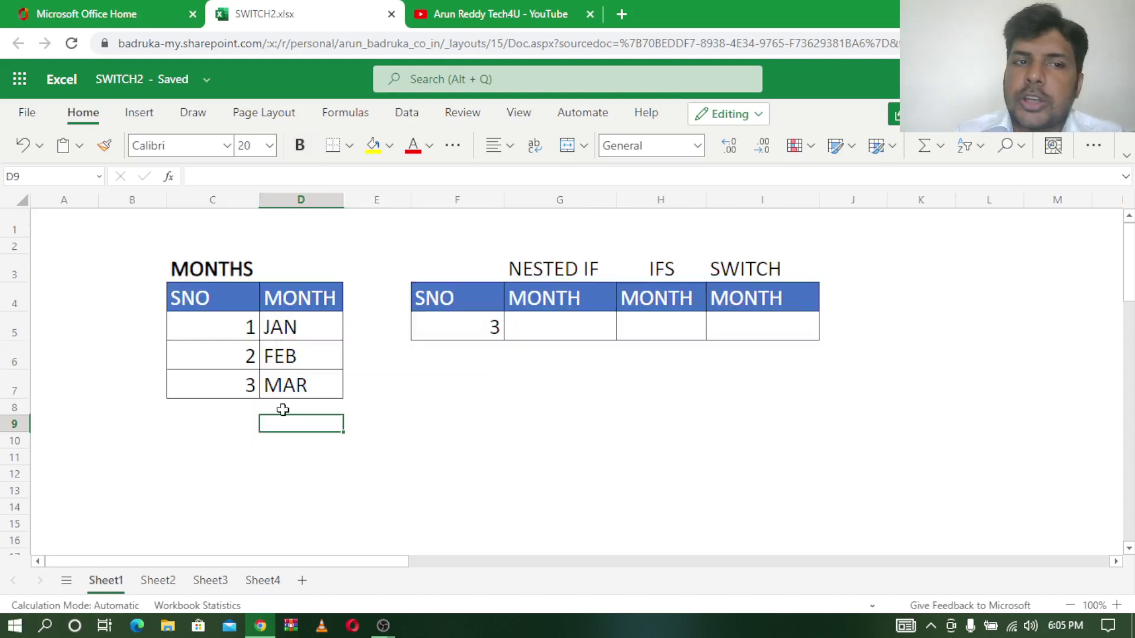
pyautogui.moveTo(237, 298)
pyautogui.mouseDown()
pyautogui.moveTo(300, 299)
pyautogui.moveTo(284, 383)
pyautogui.mouseUp()
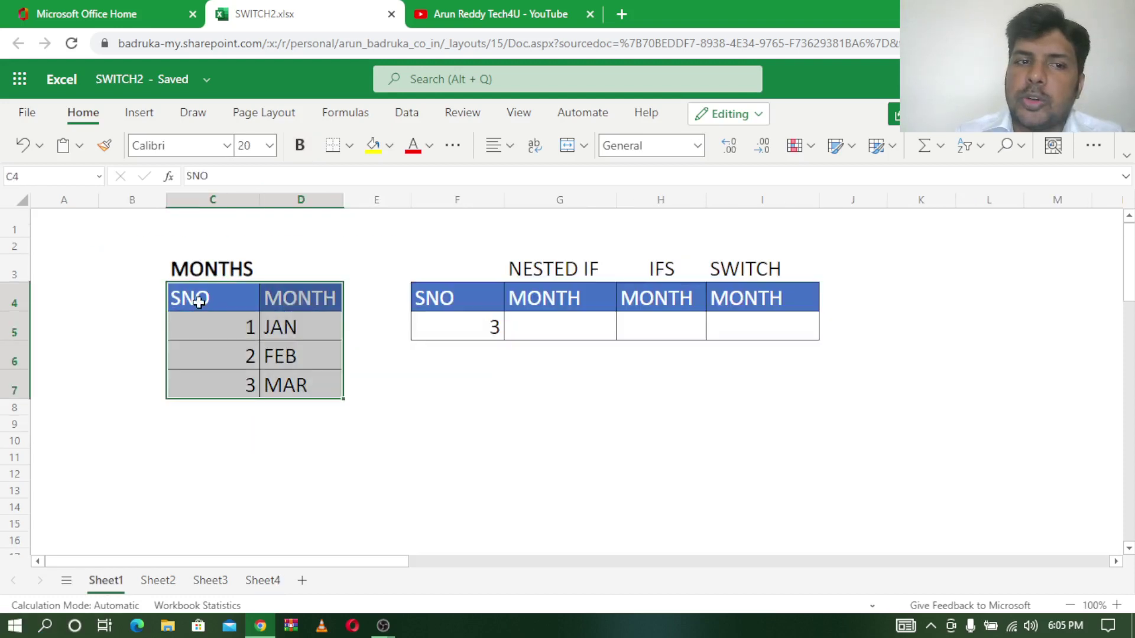
pyautogui.click(198, 302)
pyautogui.click(292, 297)
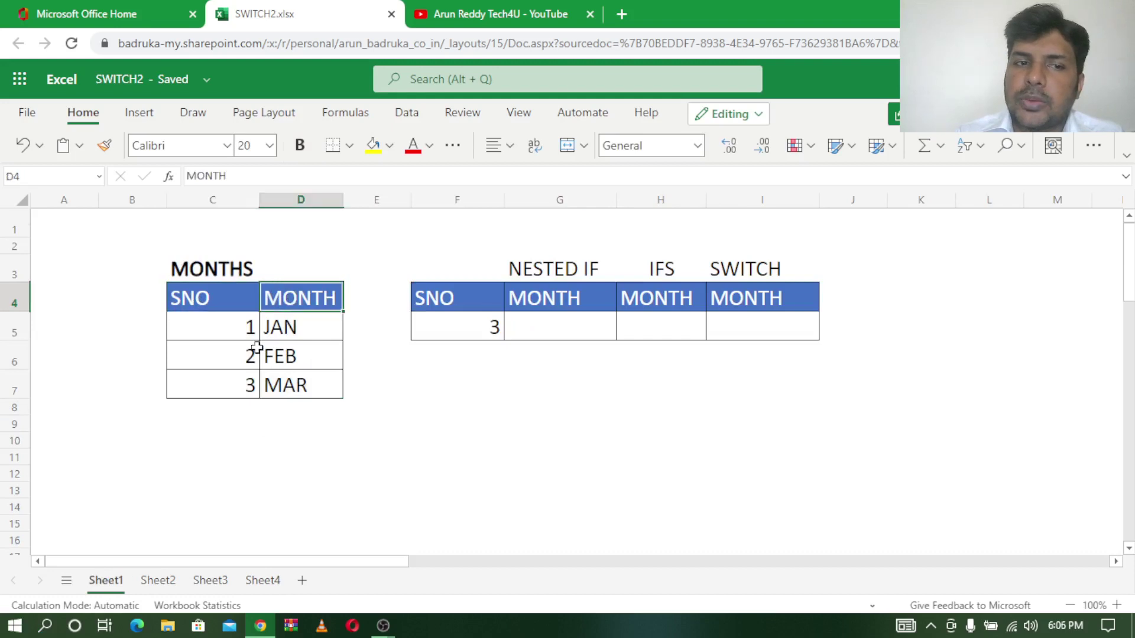
pyautogui.click(222, 331)
pyautogui.click(307, 337)
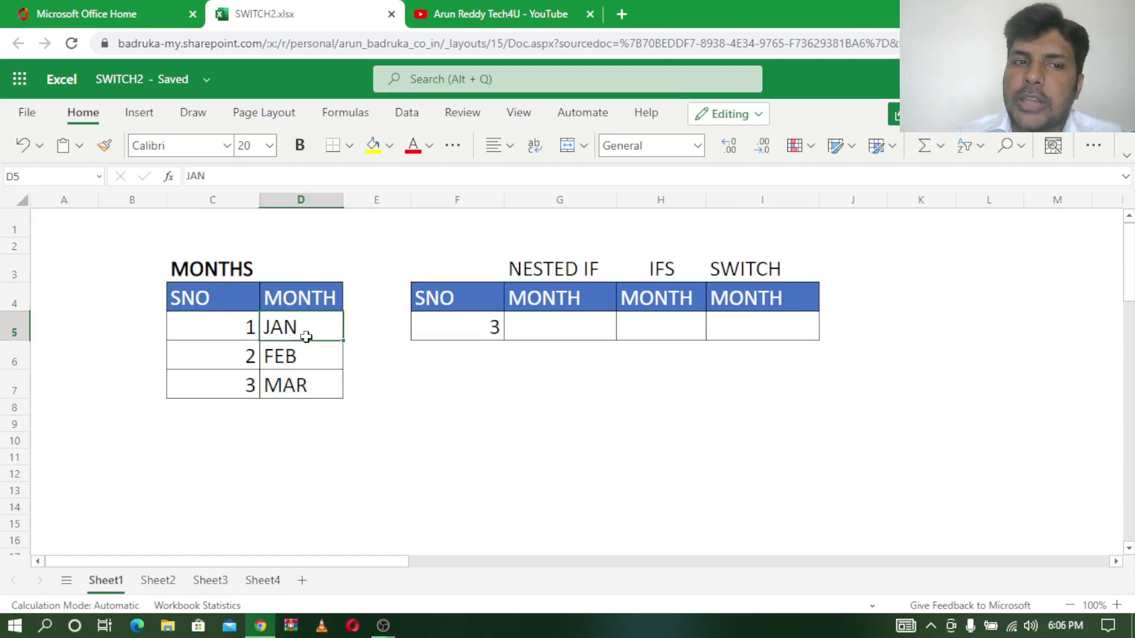
pyautogui.click(248, 356)
pyautogui.click(314, 356)
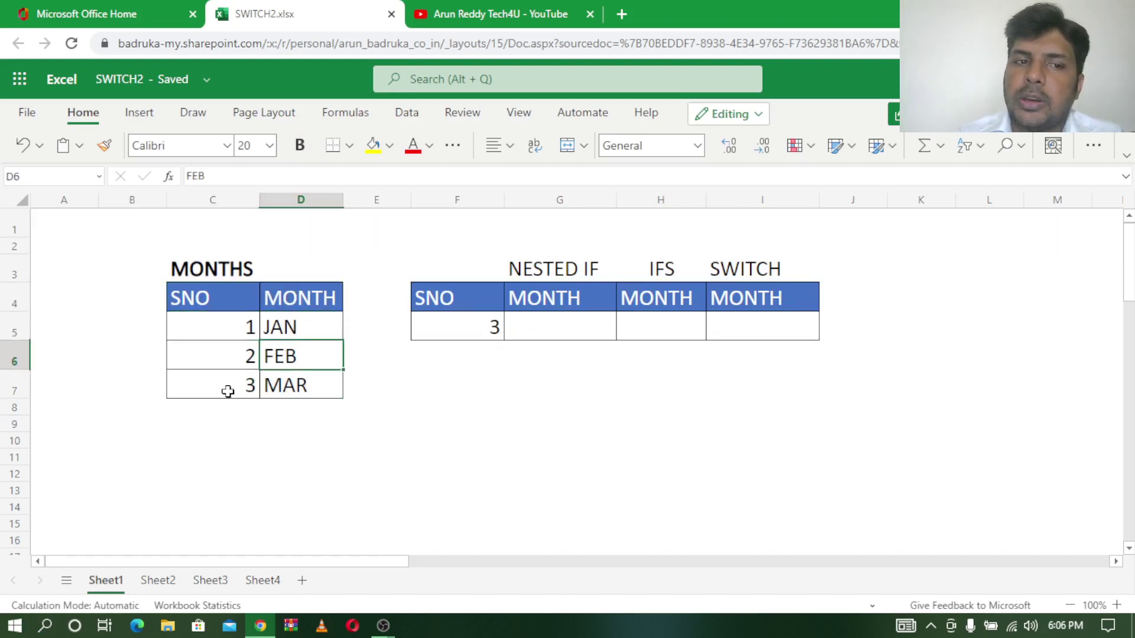
pyautogui.click(300, 385)
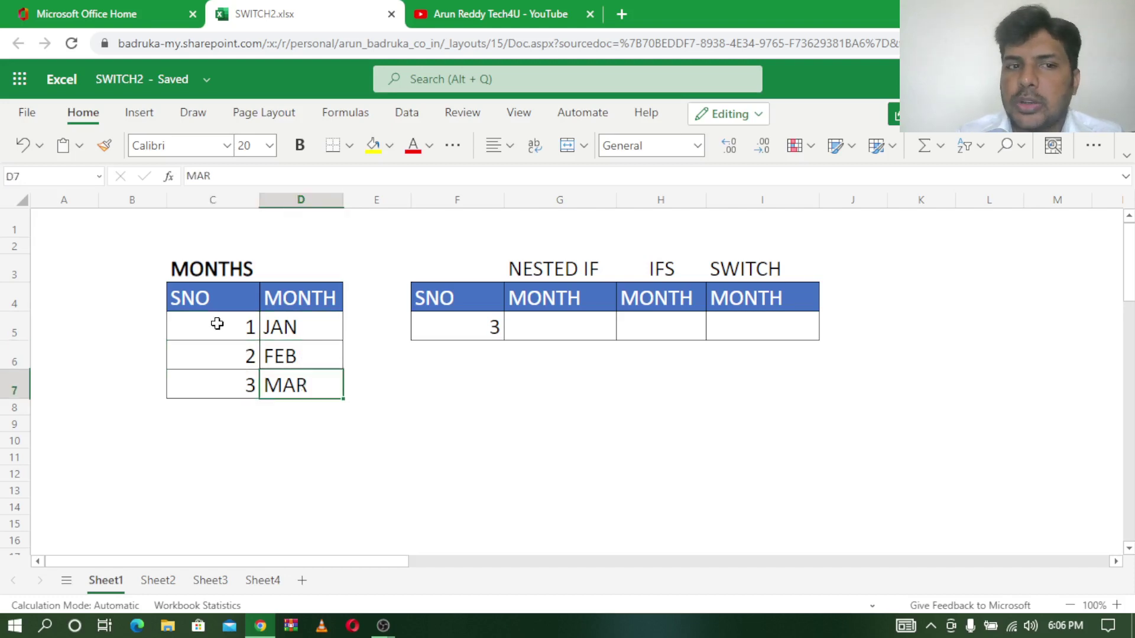
pyautogui.moveTo(218, 324)
pyautogui.mouseDown()
pyautogui.moveTo(264, 327)
pyautogui.moveTo(286, 372)
pyautogui.mouseUp()
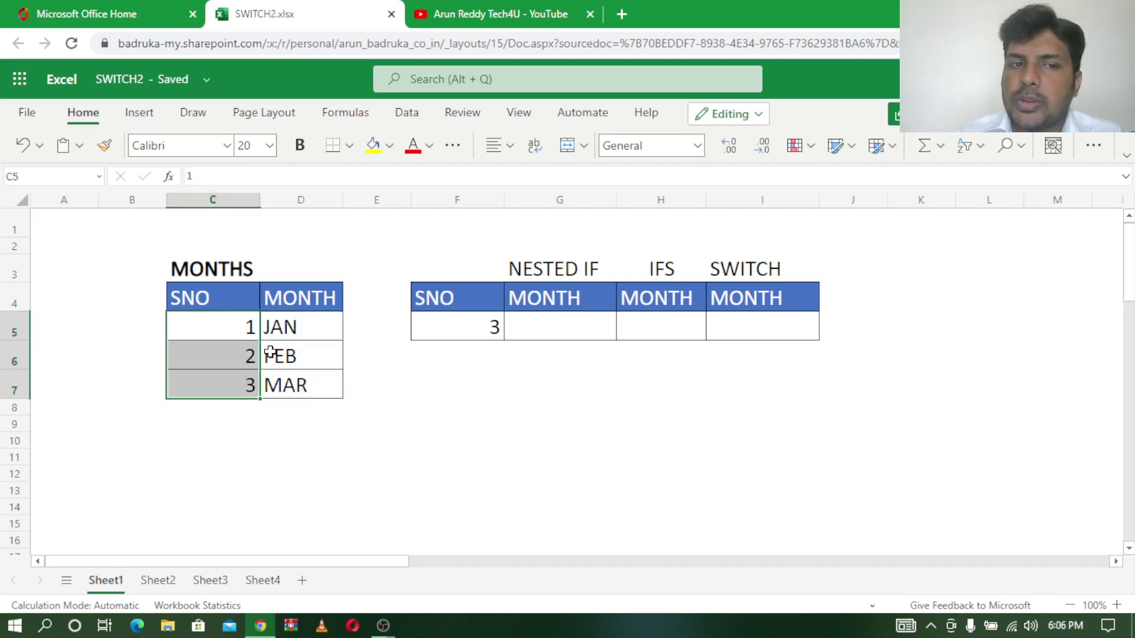
pyautogui.moveTo(300, 327); pyautogui.dragTo(308, 386)
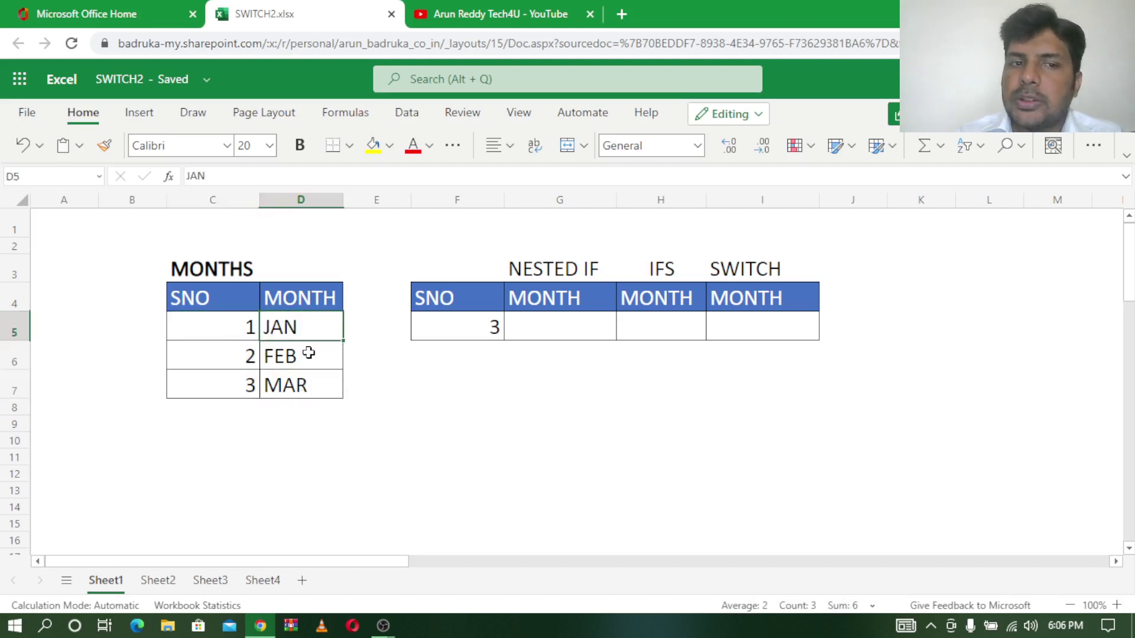
# - Point out the lookup serial number in F5 and the NESTED IF, IFS and SWITCH headings
pyautogui.click(486, 322)
pyautogui.click(577, 329)
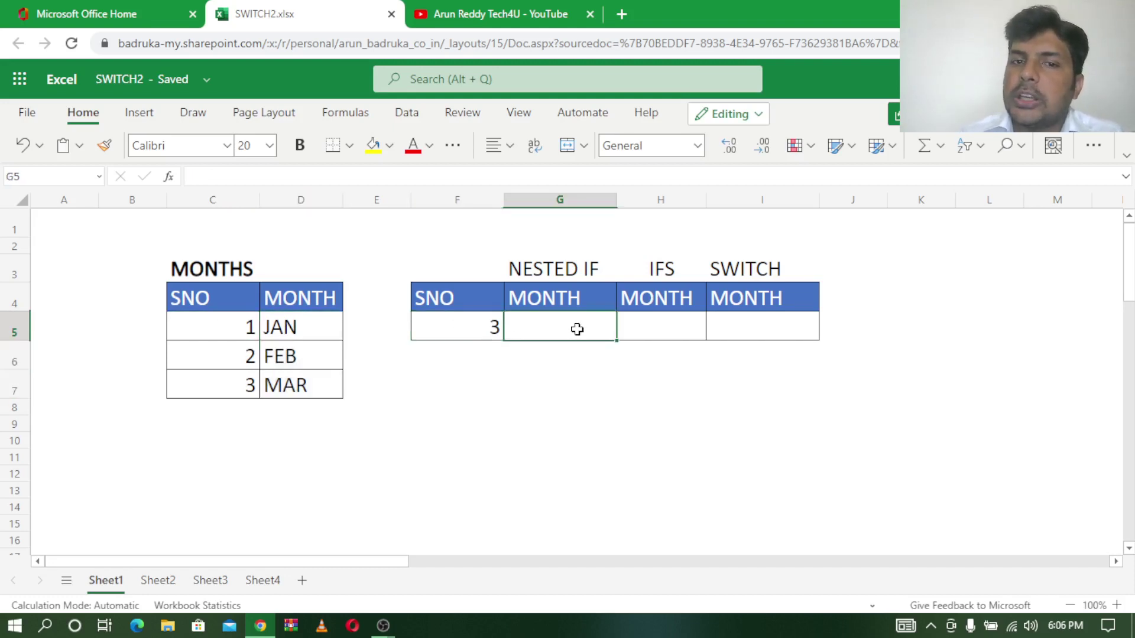
pyautogui.click(575, 270)
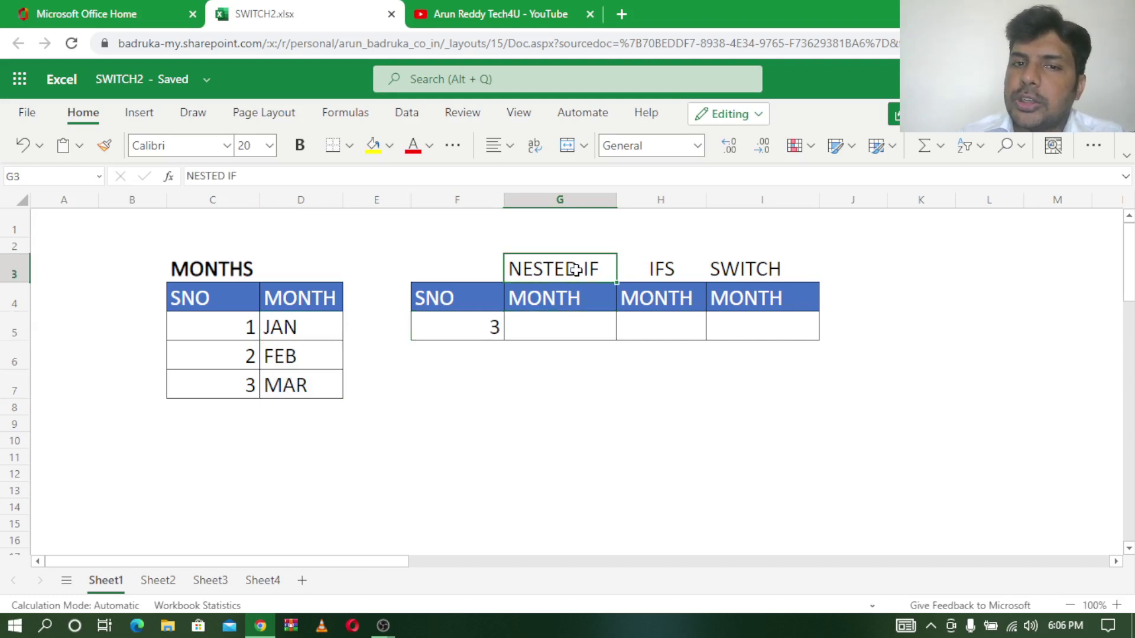
pyautogui.click(664, 272)
pyautogui.click(760, 269)
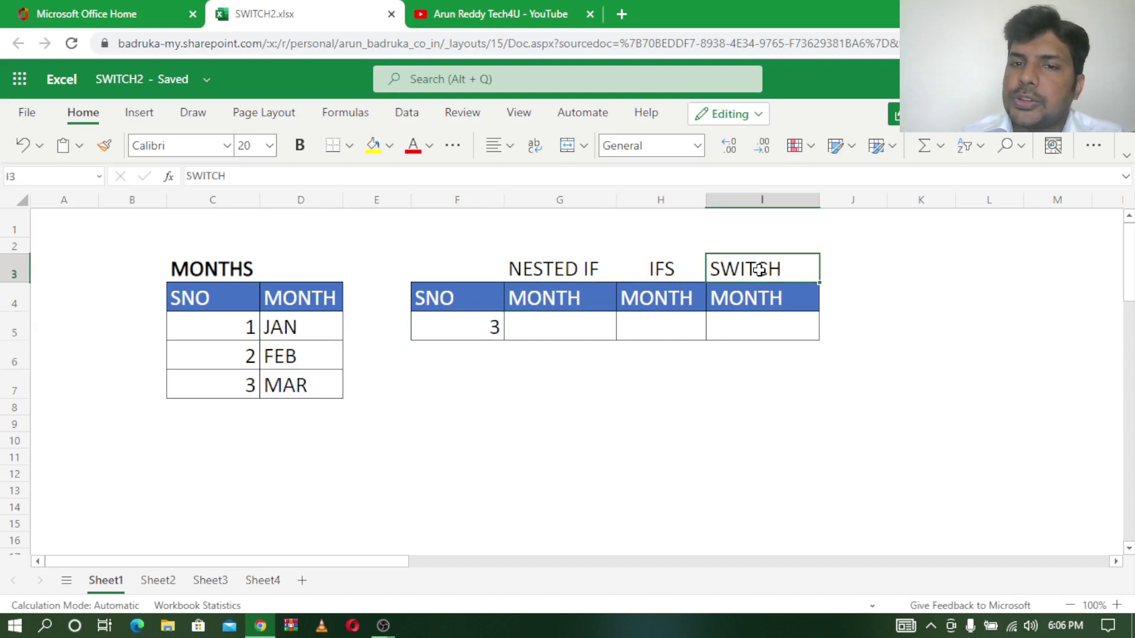
# - Widen column H slightly and begin a formula with = in G5
pyautogui.moveTo(706, 201); pyautogui.dragTo(713, 204)
pyautogui.click(554, 322)
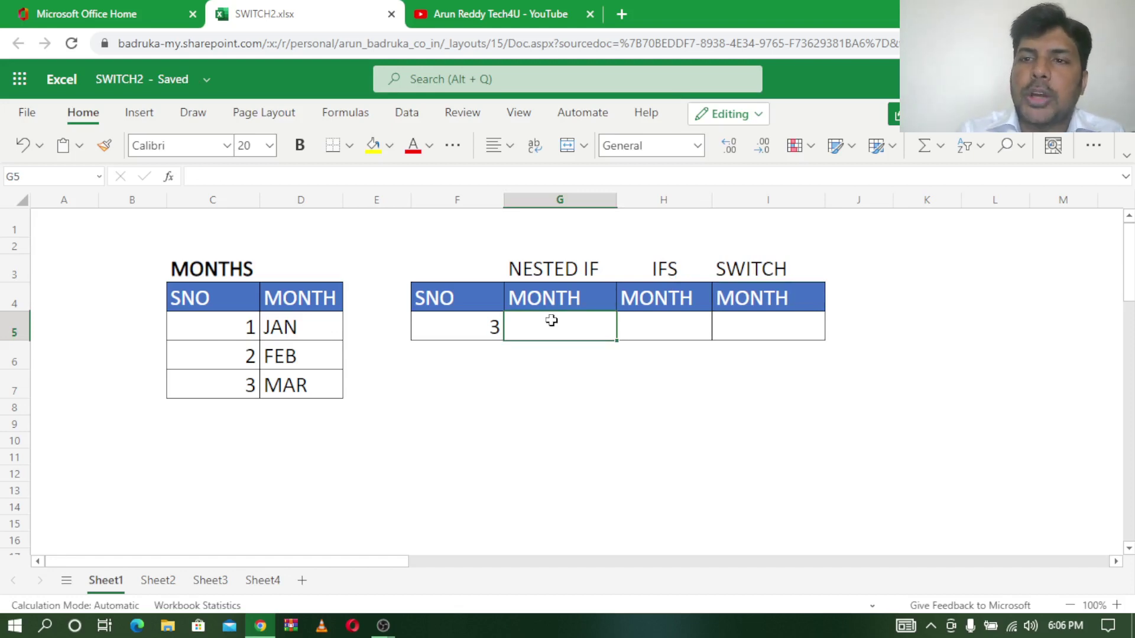
pyautogui.write('=')
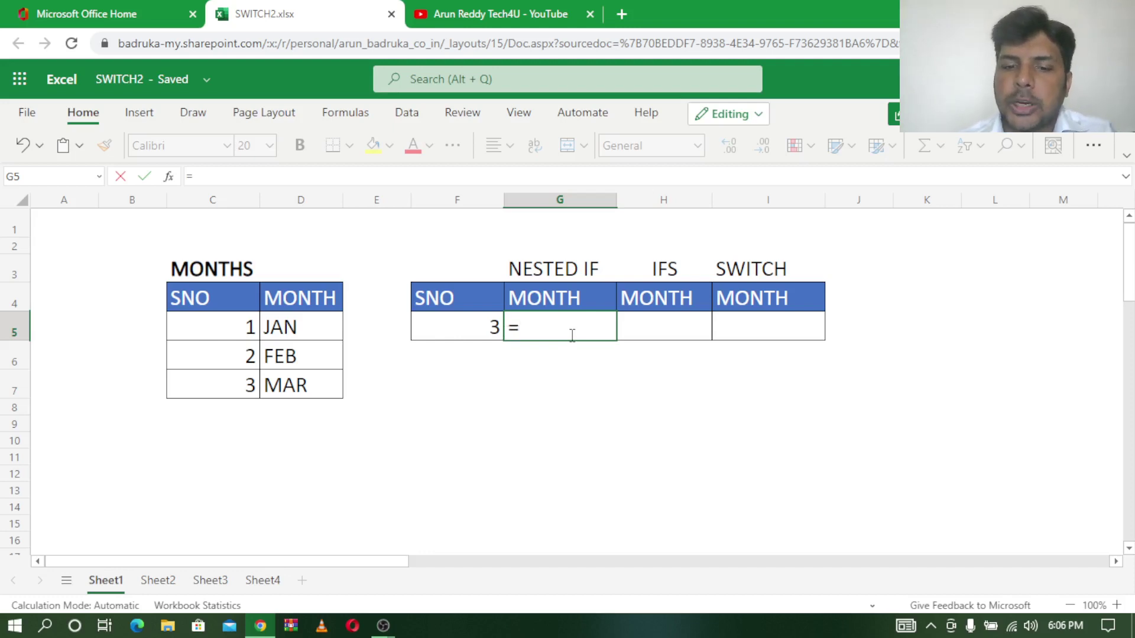
# - Enter =IF(F5=1,"JAN",IF(F5=2,"FEB",IF(F5=3,"MAR","UNKNOWN") in G5
pyautogui.write('IF(')
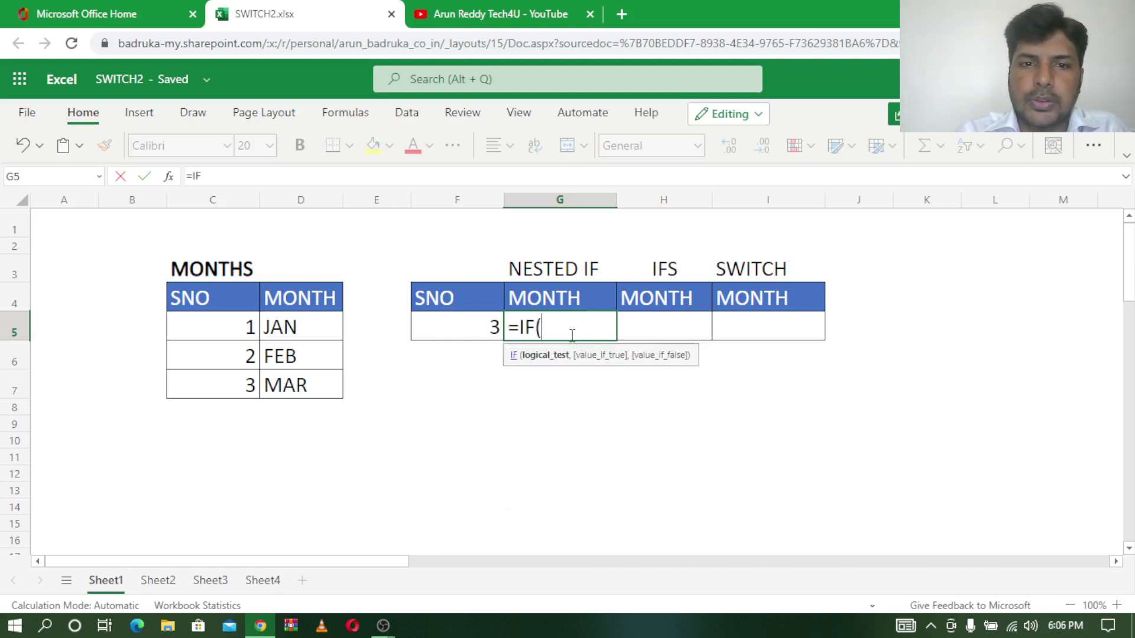
pyautogui.click(458, 328)
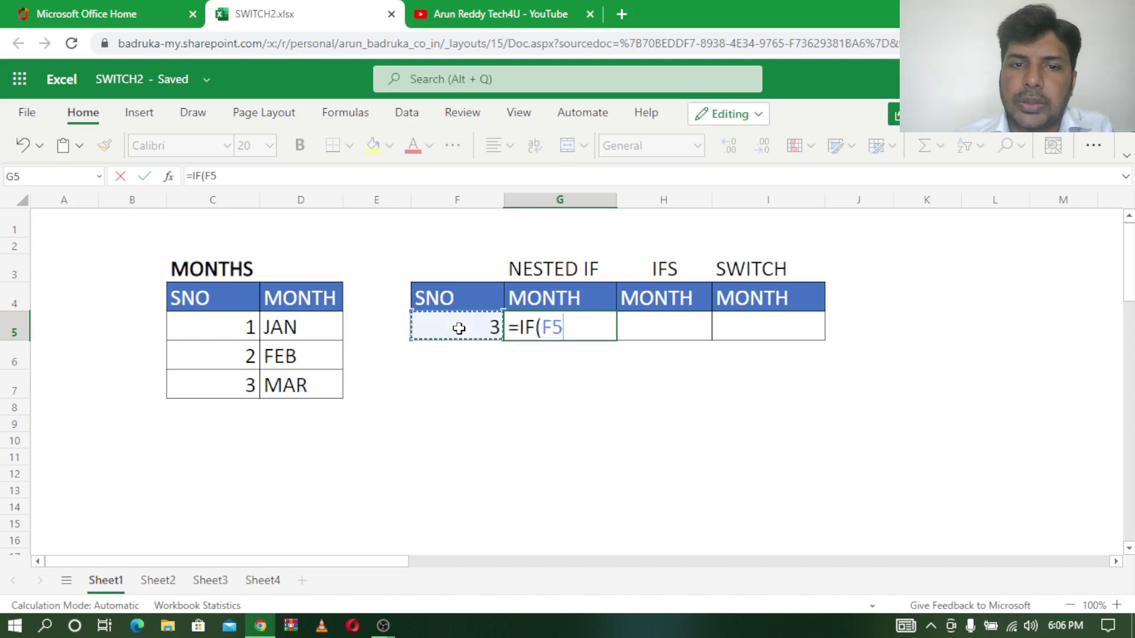
pyautogui.write('=1')
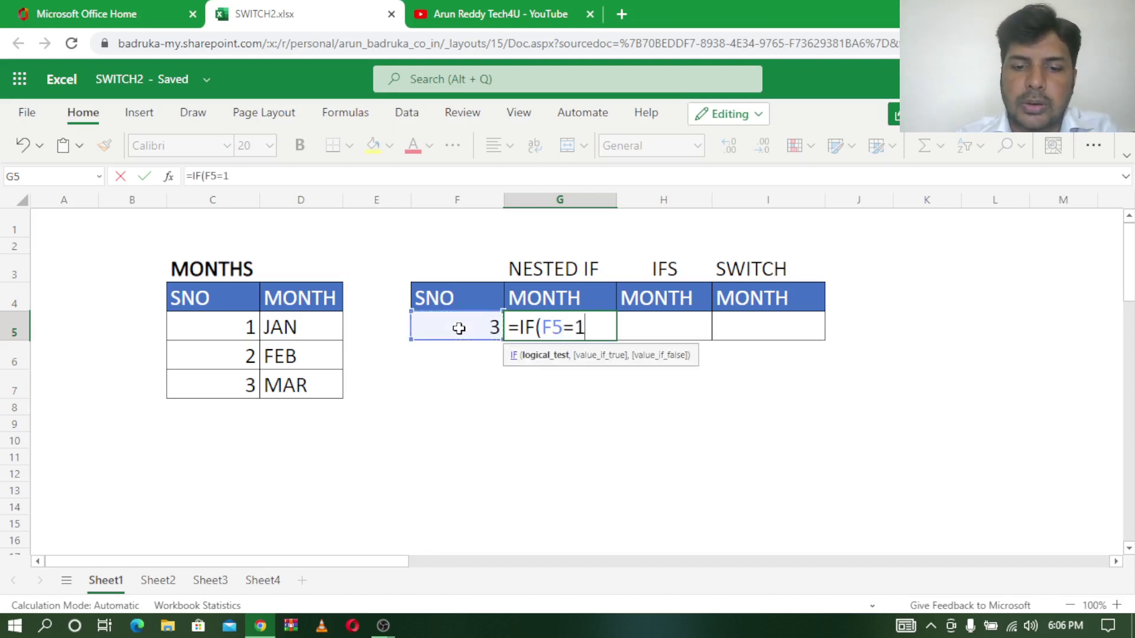
pyautogui.write(',"J')
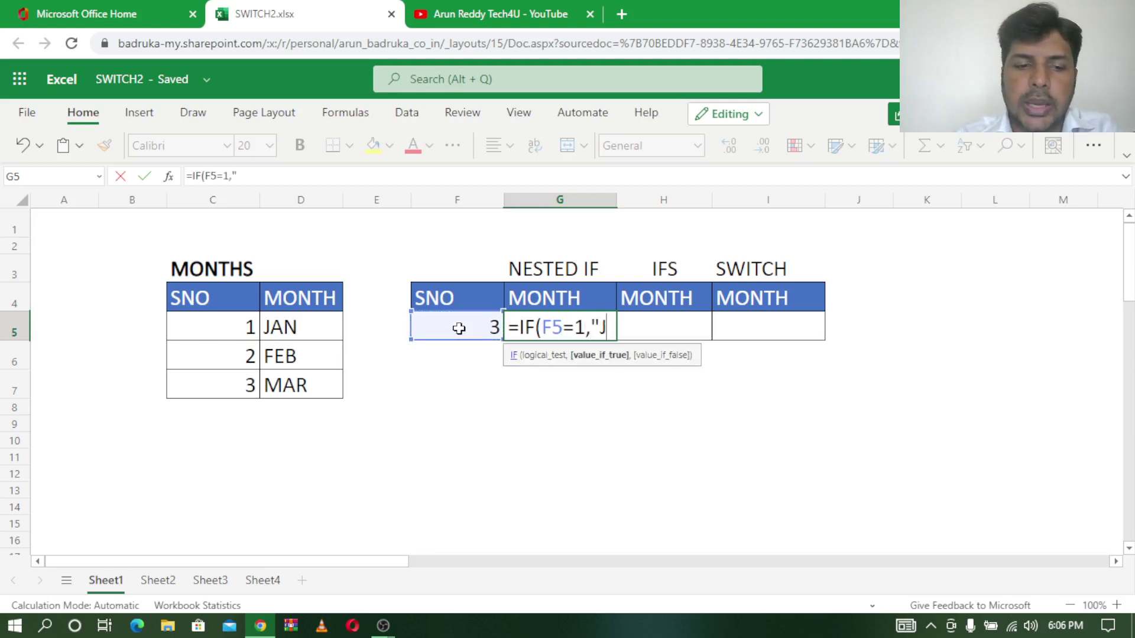
pyautogui.write('AN",')
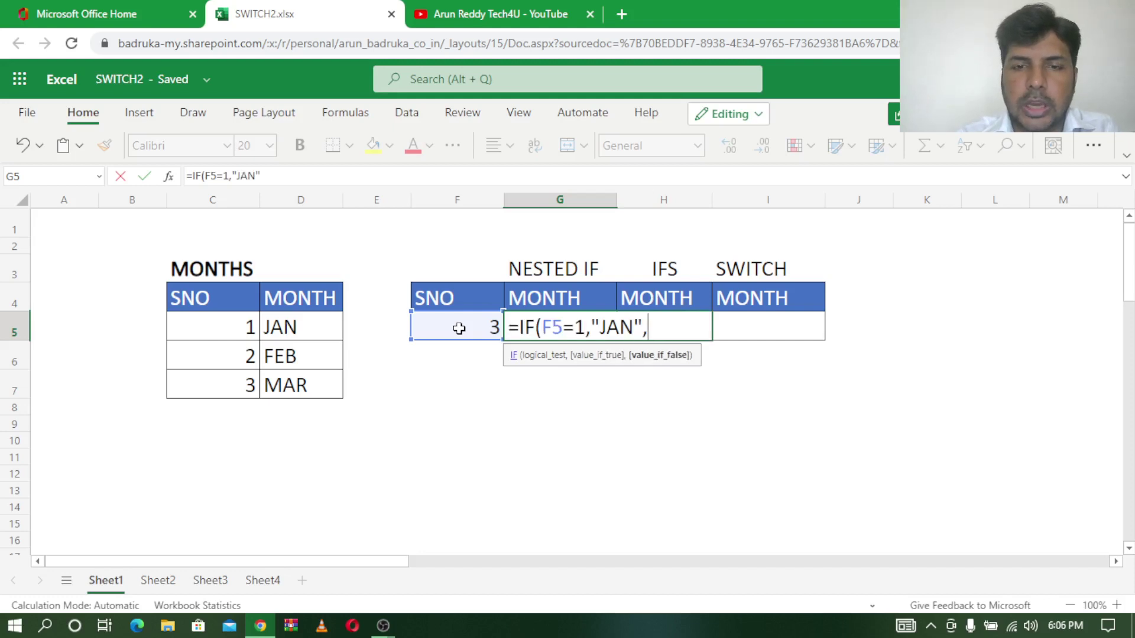
pyautogui.write('I')
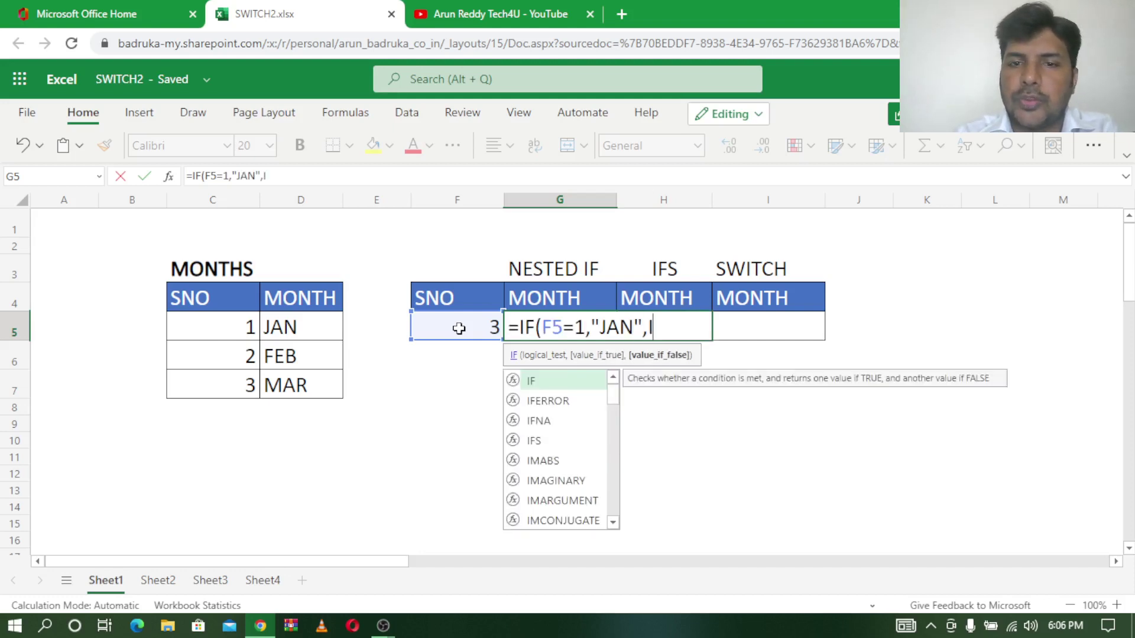
pyautogui.write('F')
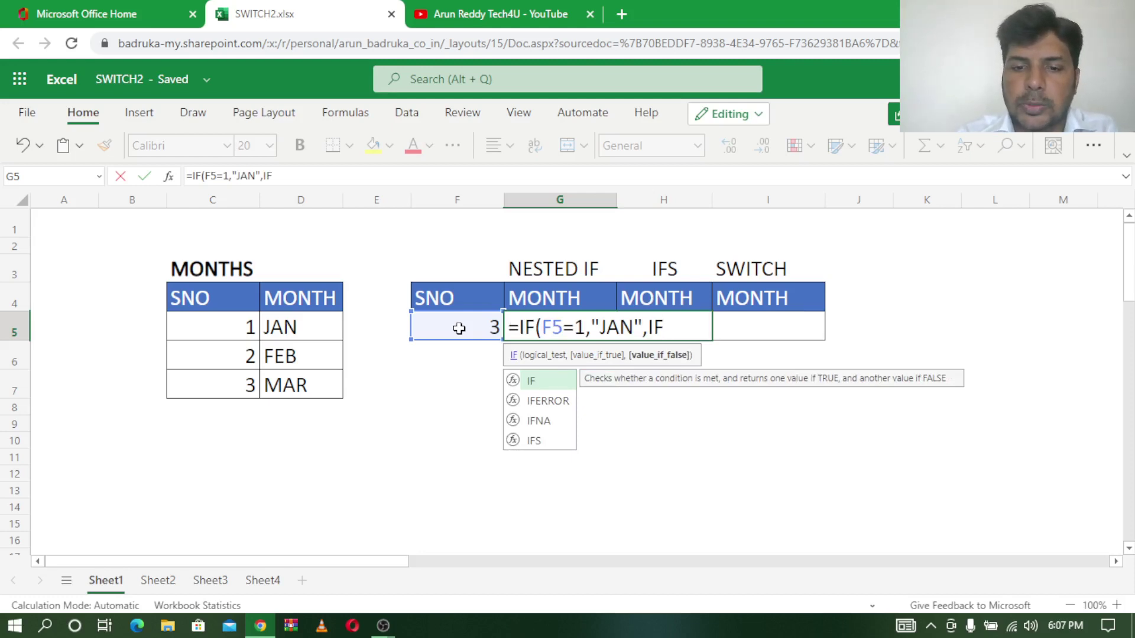
pyautogui.write('(')
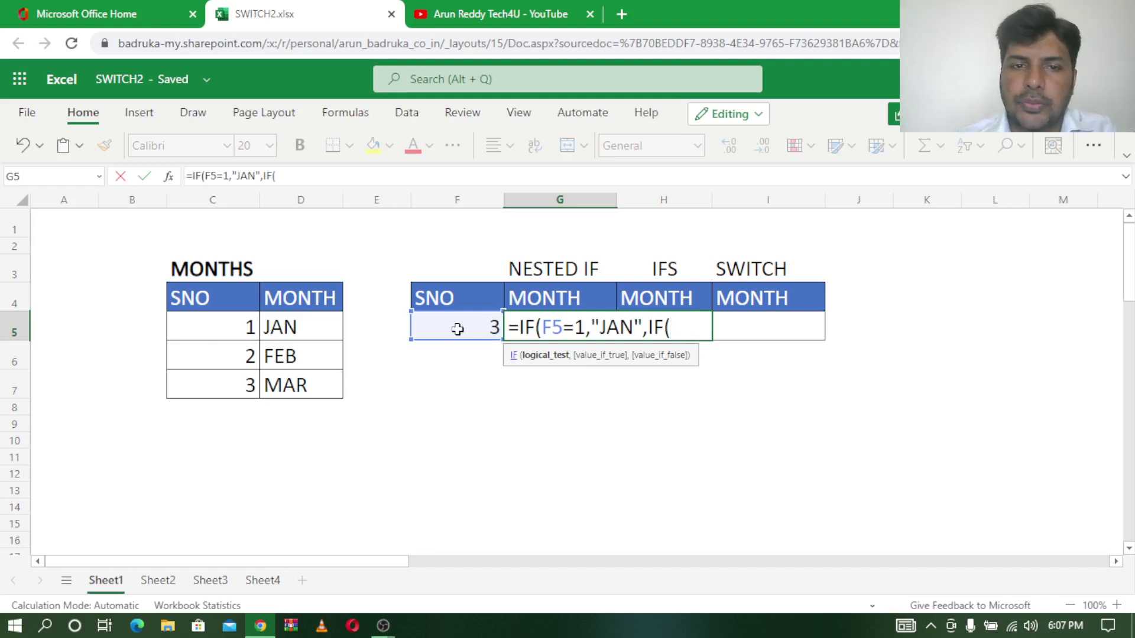
pyautogui.click(457, 329)
pyautogui.write('=2')
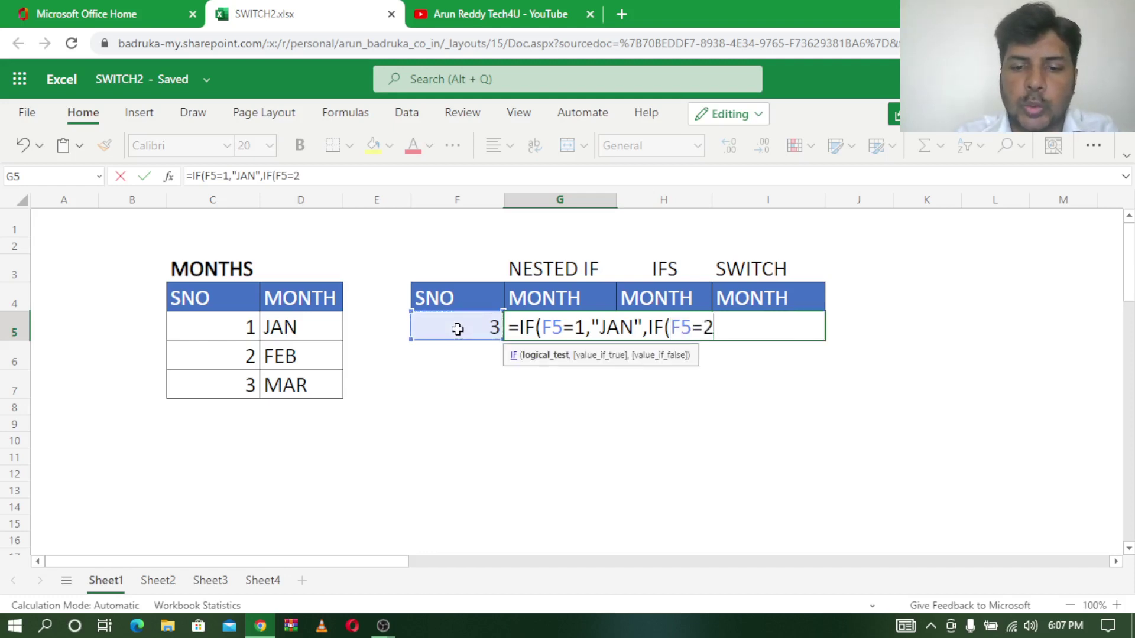
pyautogui.write(',"')
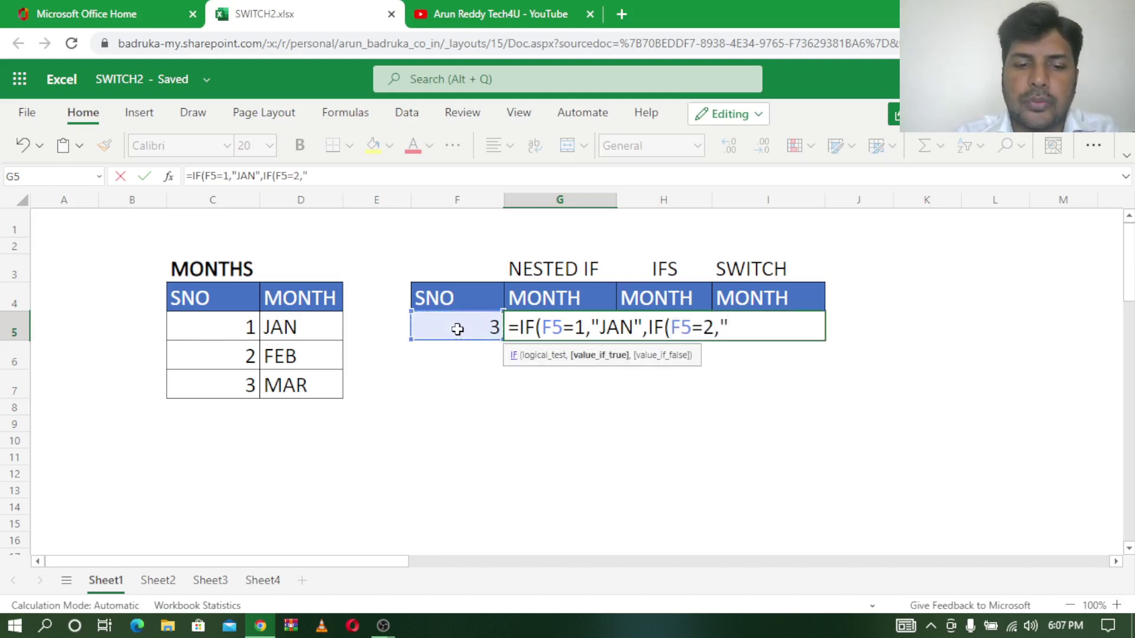
pyautogui.write('FEB"')
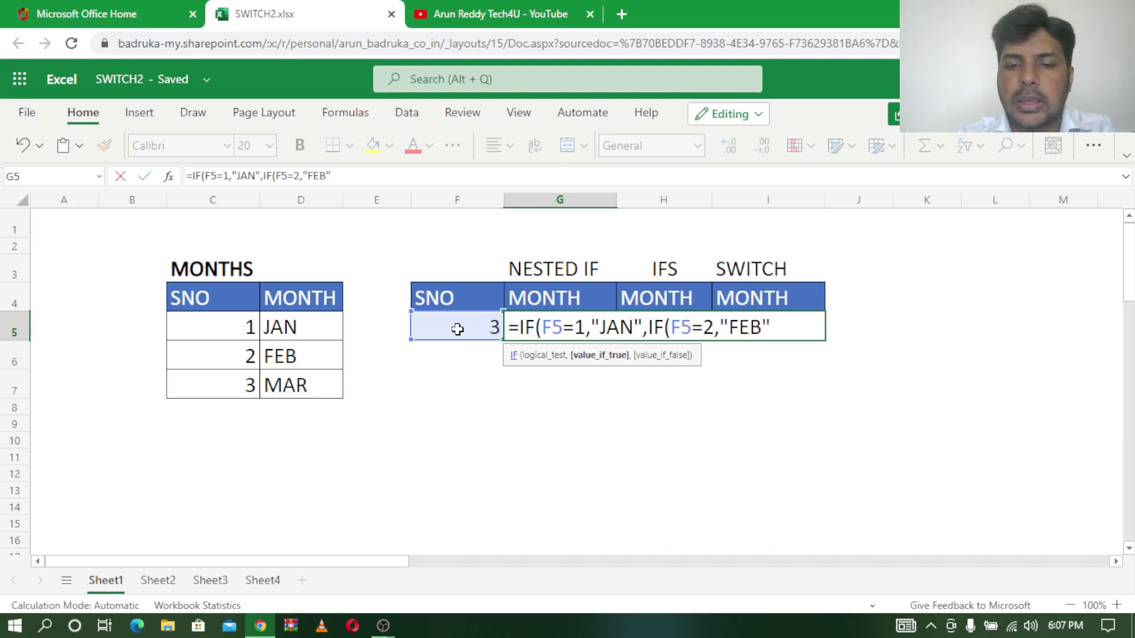
pyautogui.write(',I')
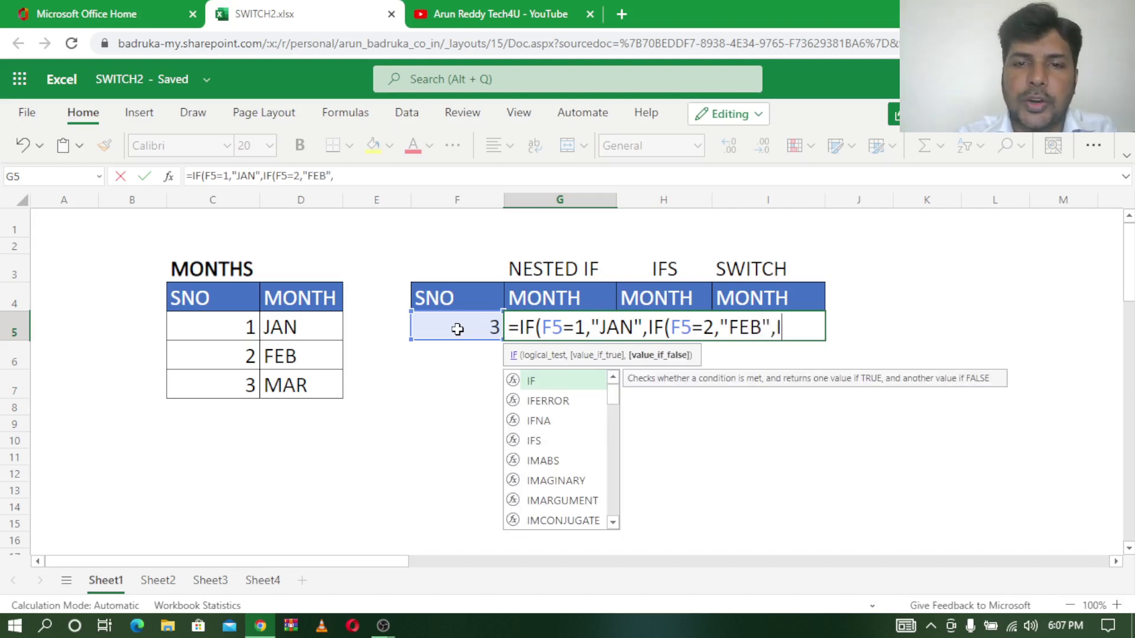
pyautogui.write('F(')
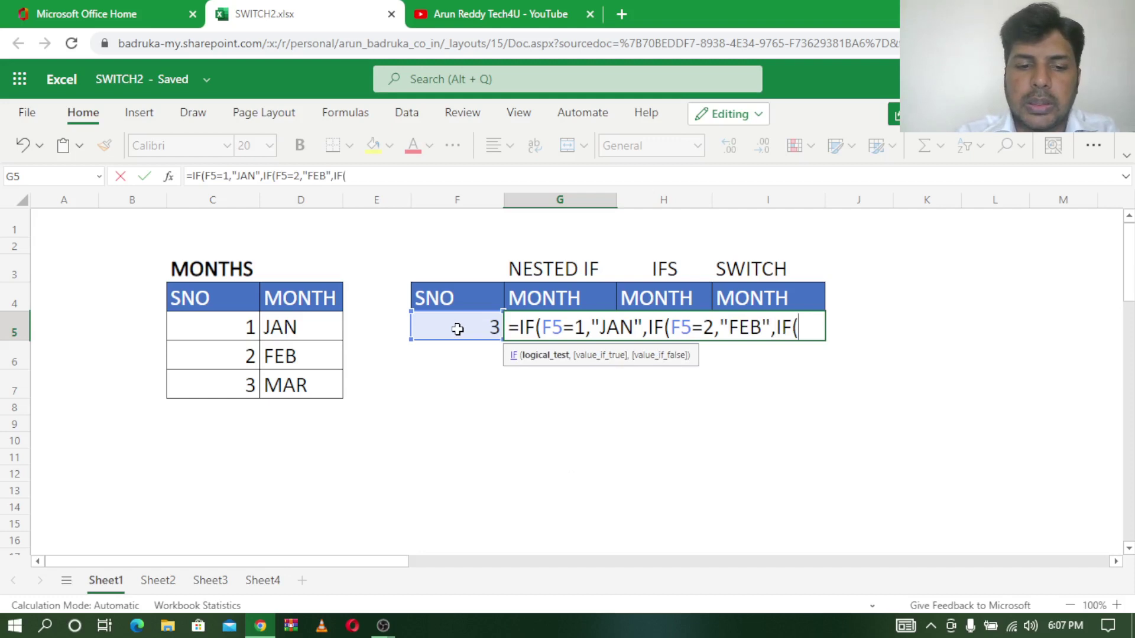
pyautogui.click(458, 330)
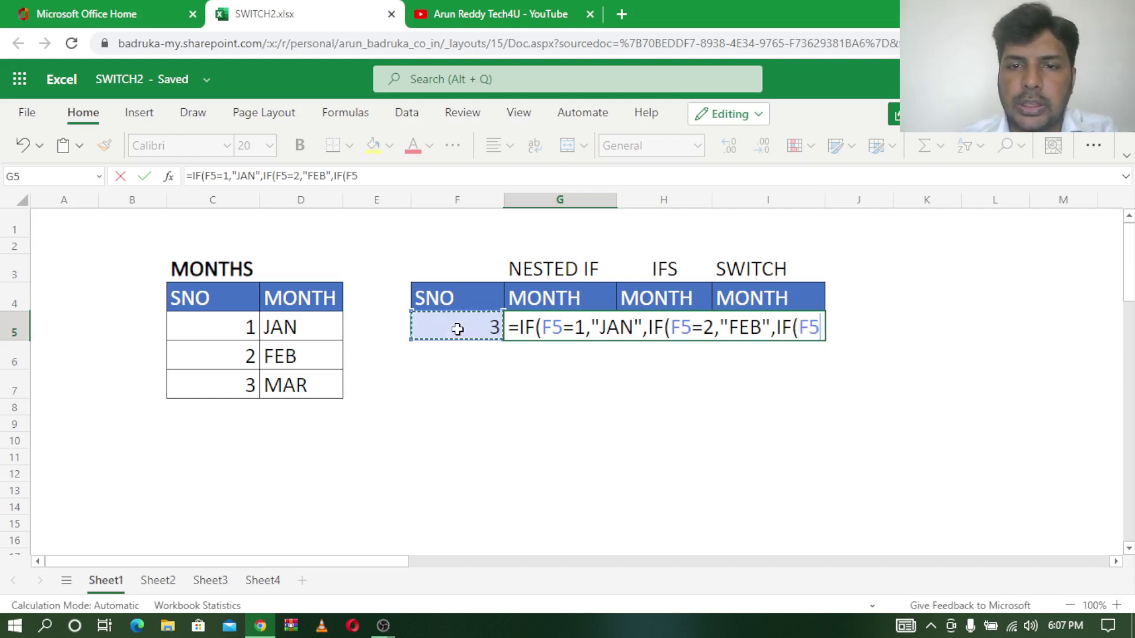
pyautogui.write('=')
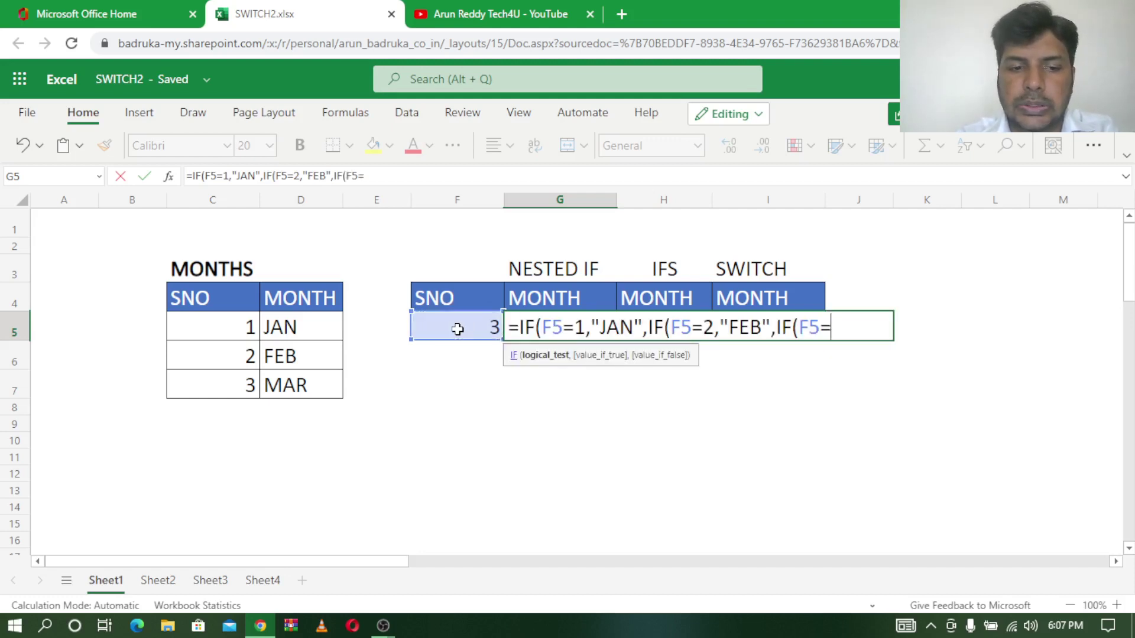
pyautogui.write('3,"')
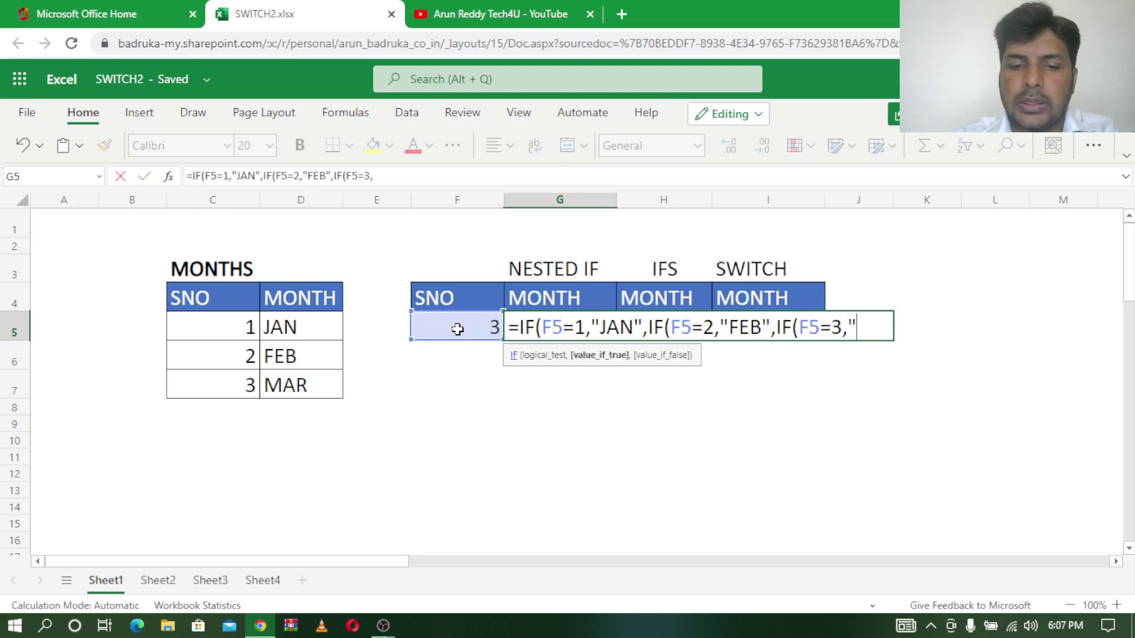
pyautogui.write('MAR')
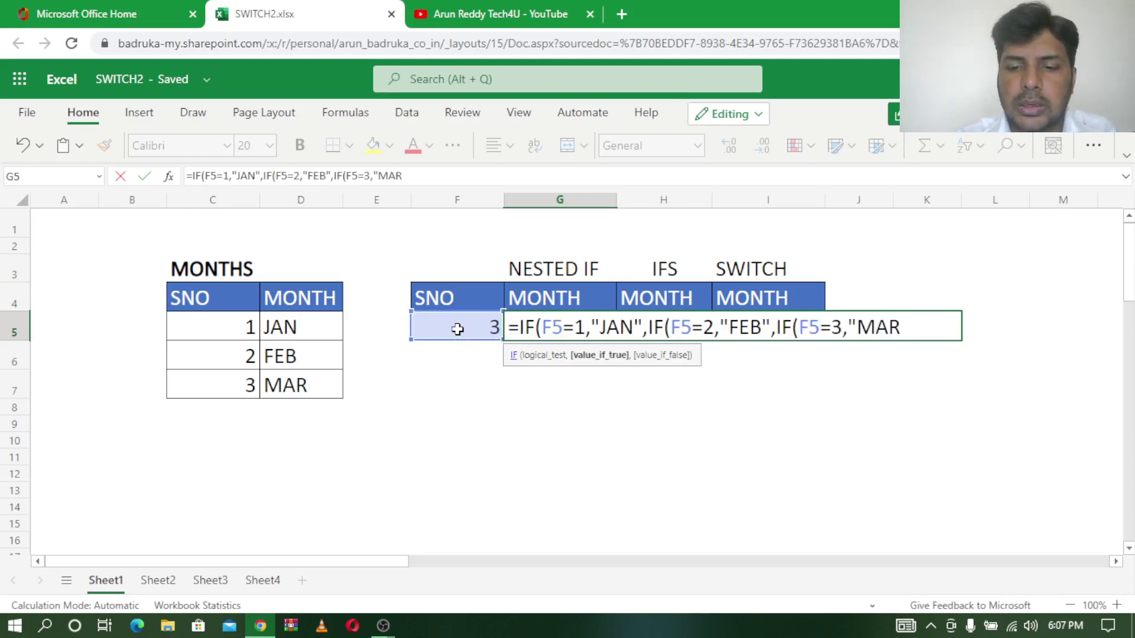
pyautogui.write('",')
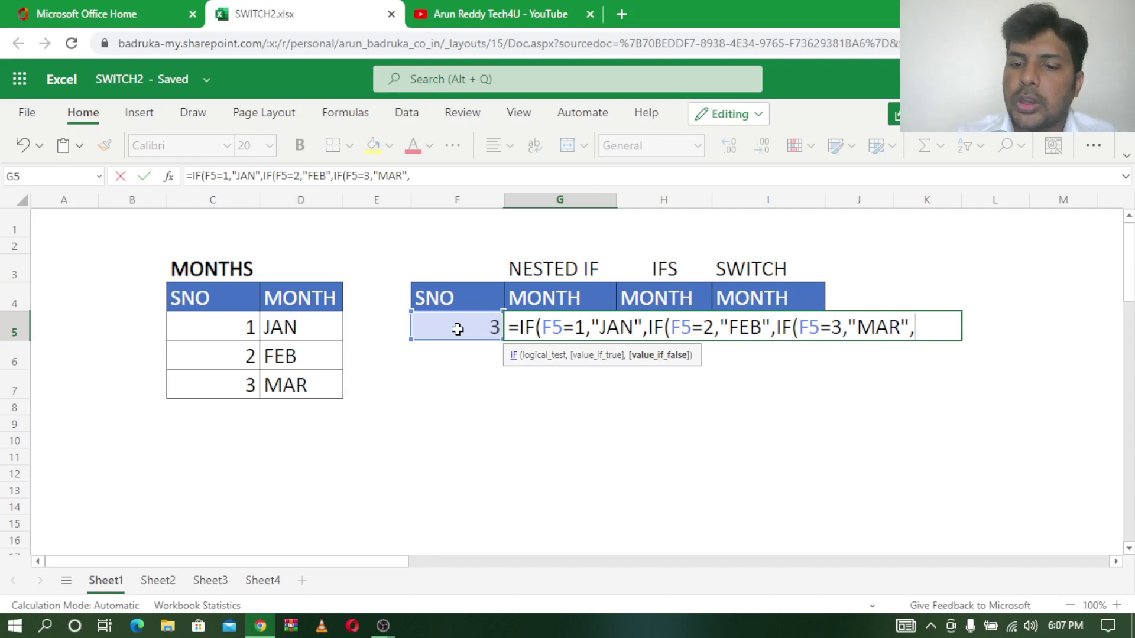
pyautogui.write('"U')
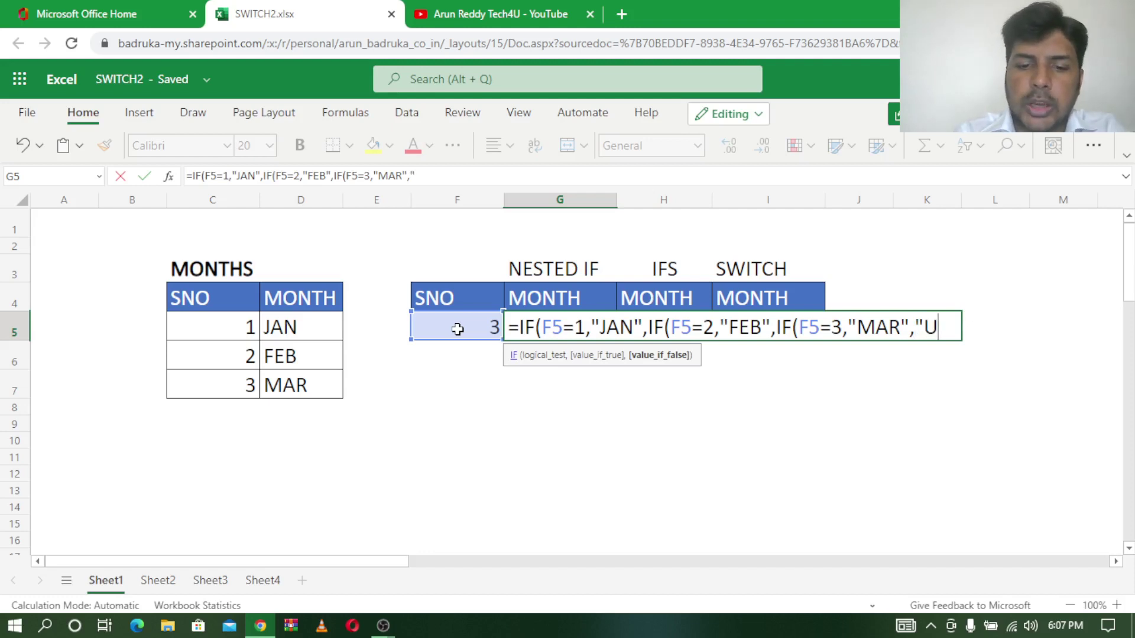
pyautogui.write('NKNOWN')
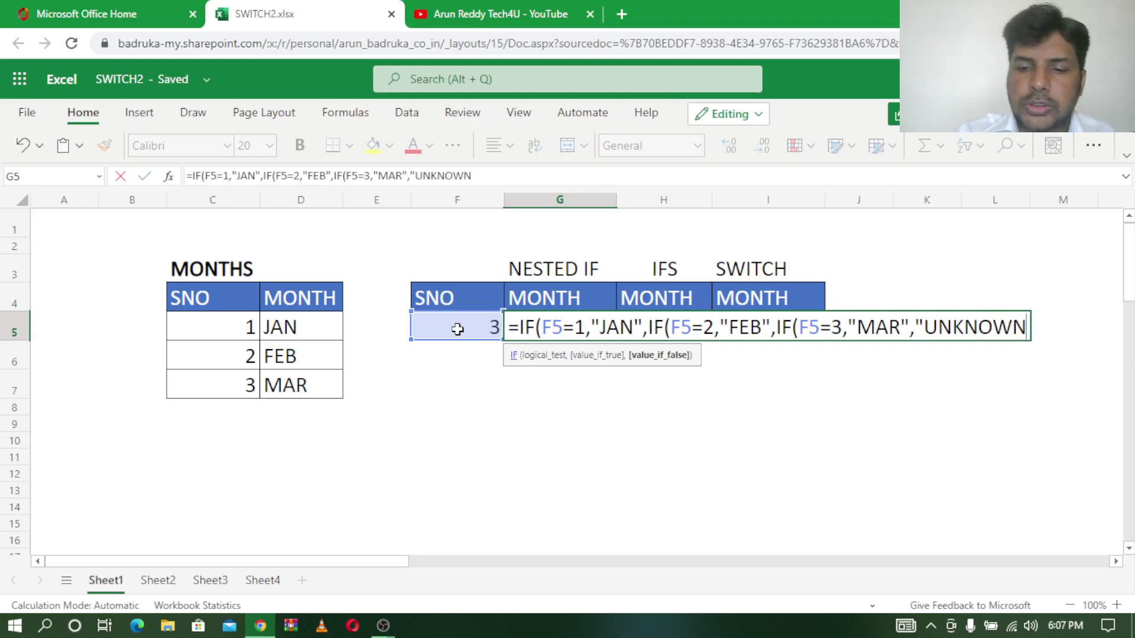
pyautogui.write('")')
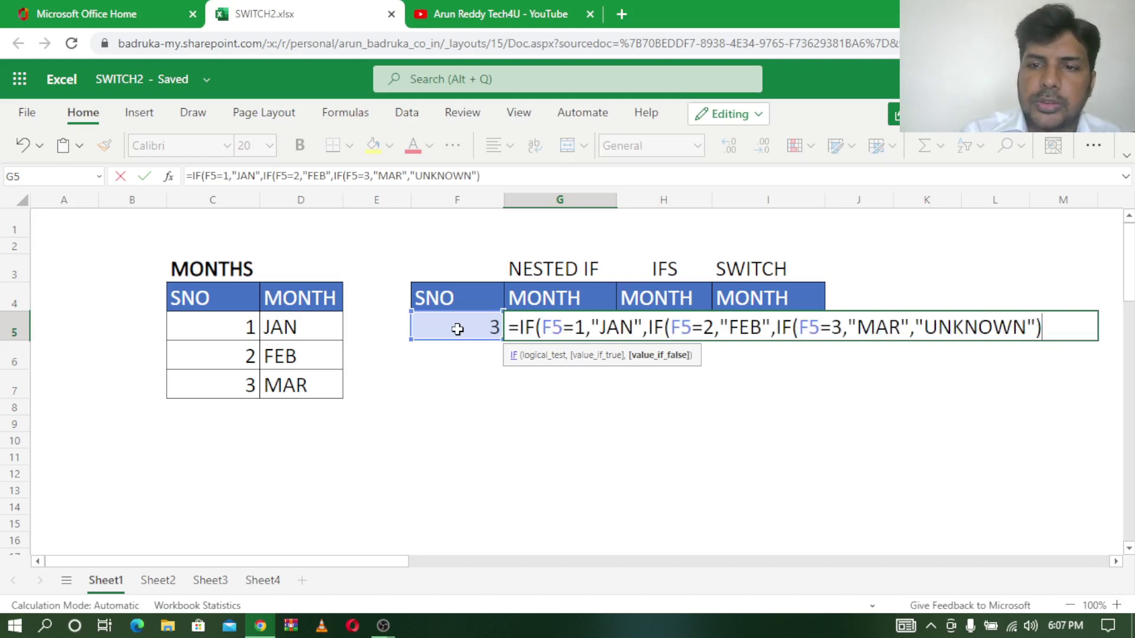
pyautogui.press('Return')
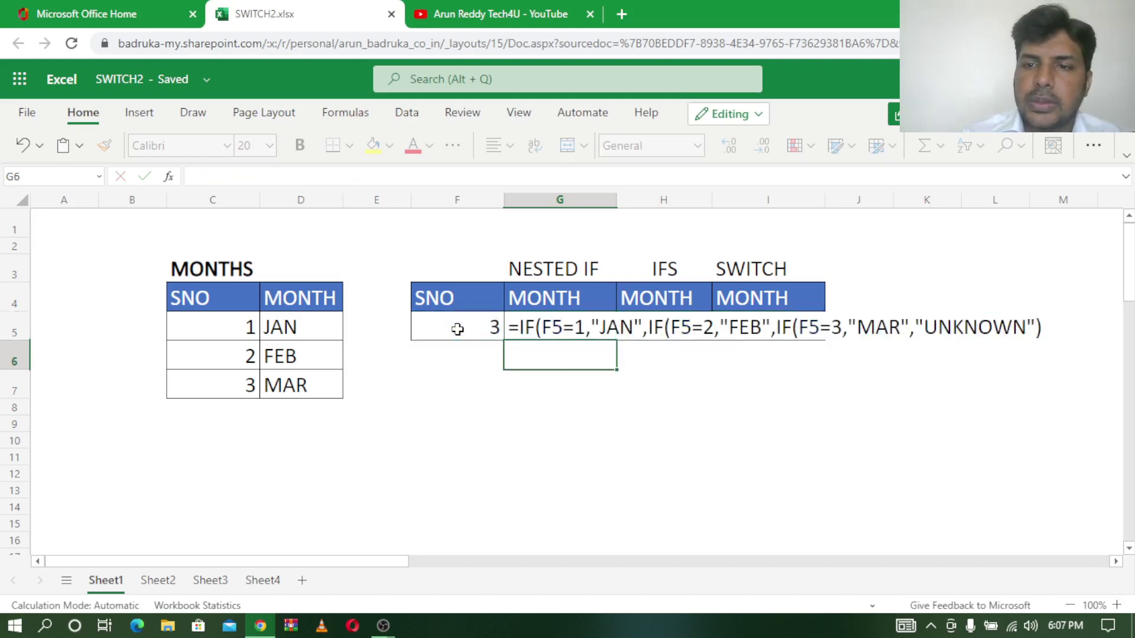
# - Add the two missing closing parentheses to G5's formula so it returns MAR
pyautogui.doubleClick(1034, 327)
pyautogui.doubleClick(535, 335)
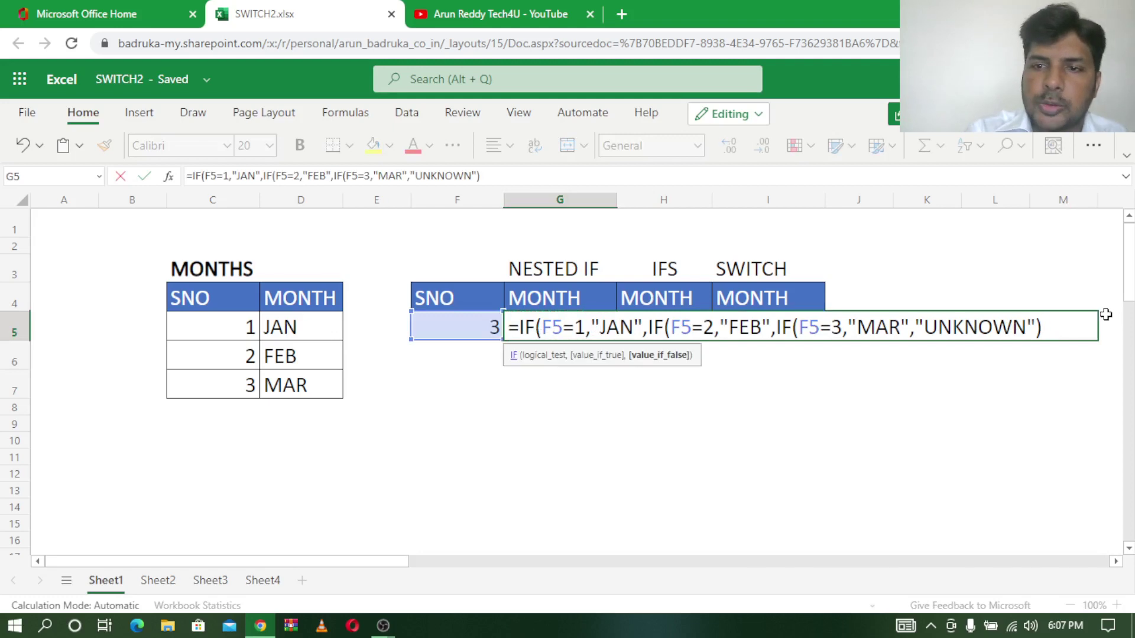
pyautogui.write('))')
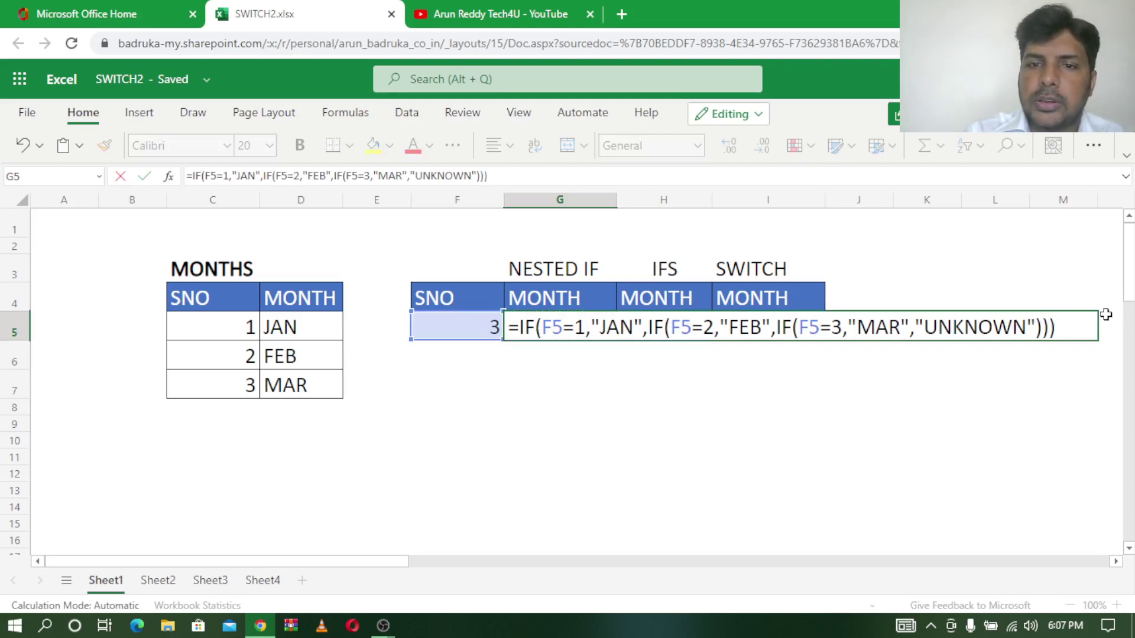
pyautogui.press('Return')
# - Review G5's nested IF formula and its F5 references, keeping the MAR result
pyautogui.click(539, 325)
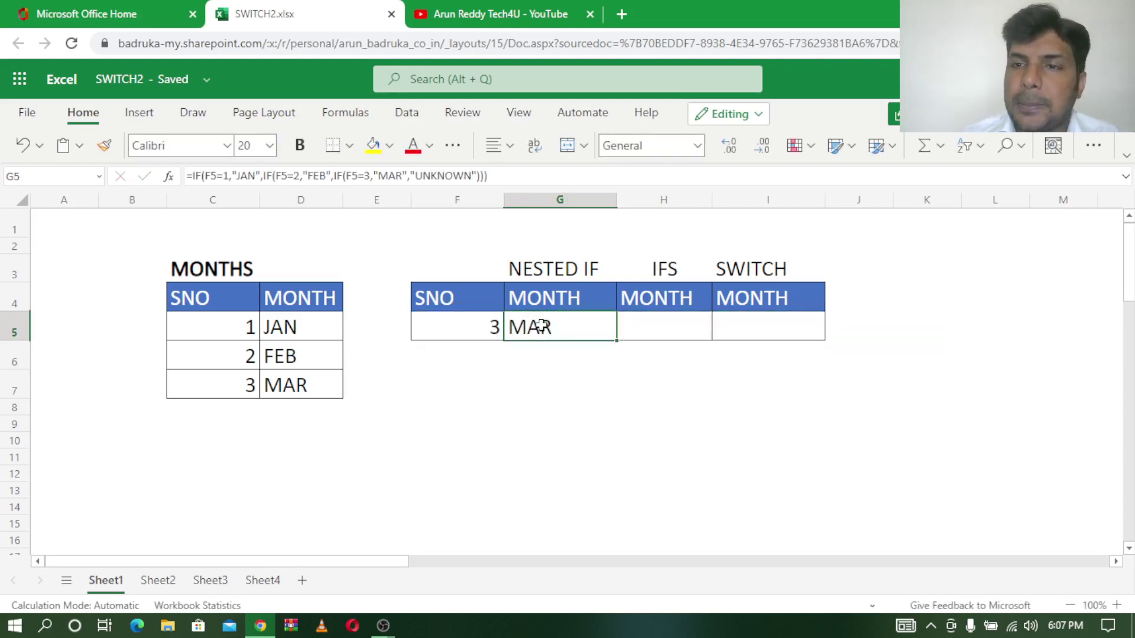
pyautogui.doubleClick(545, 326)
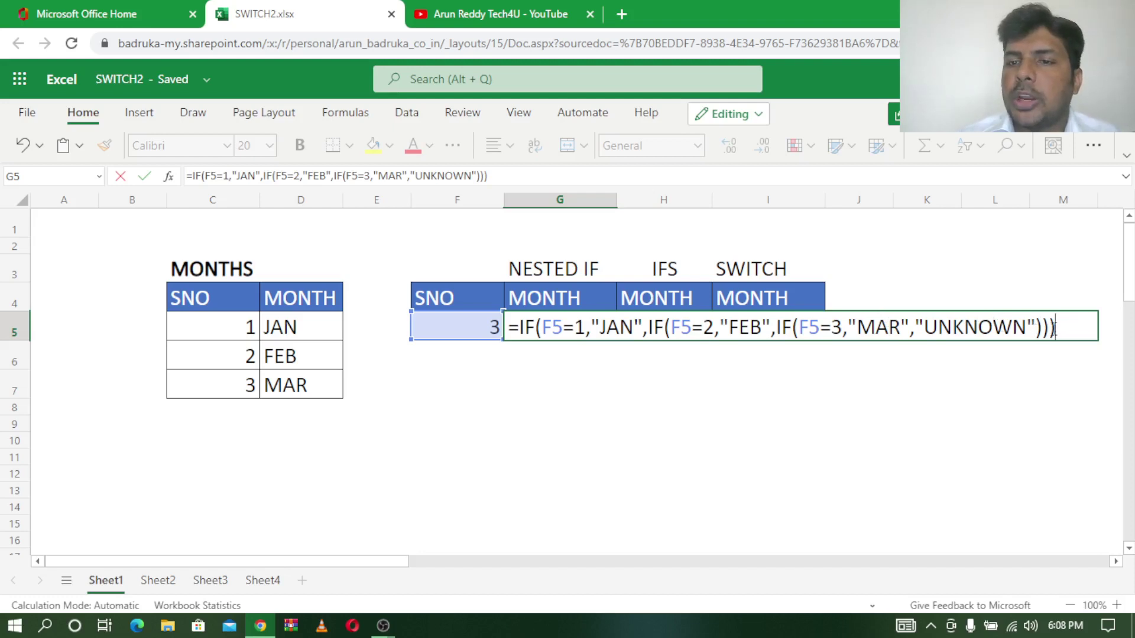
pyautogui.press('Return')
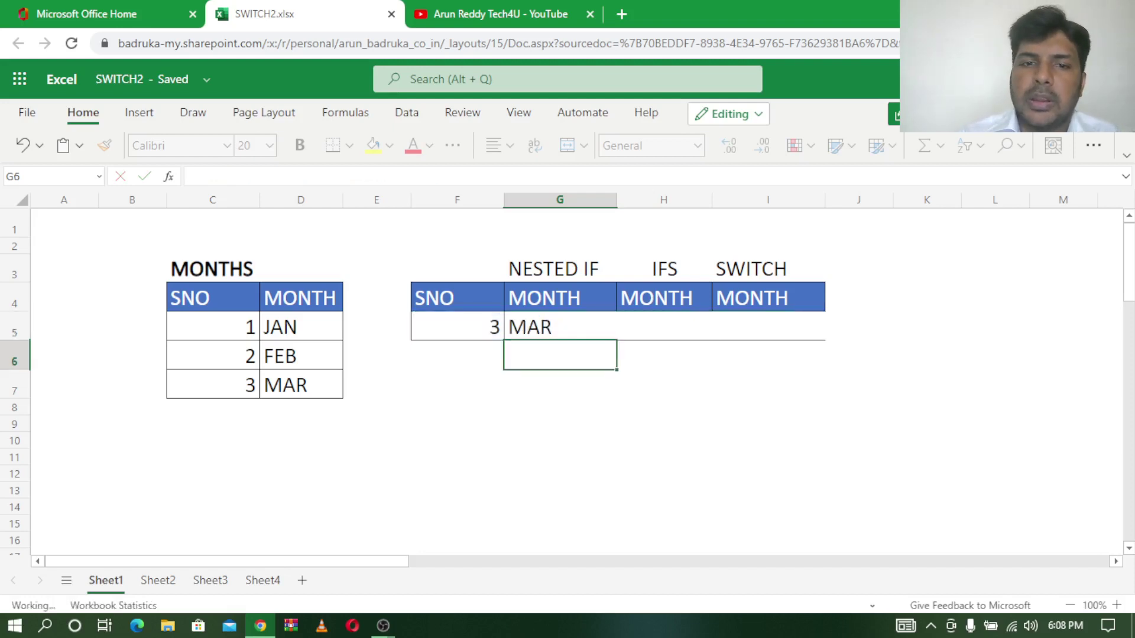
pyautogui.click(562, 320)
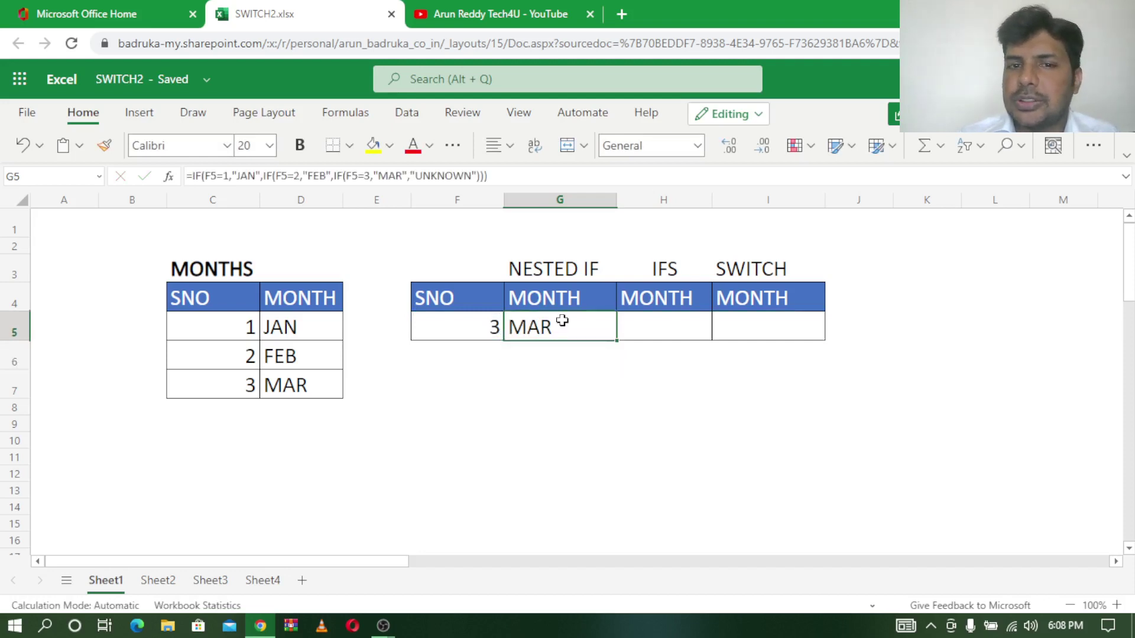
pyautogui.click(669, 325)
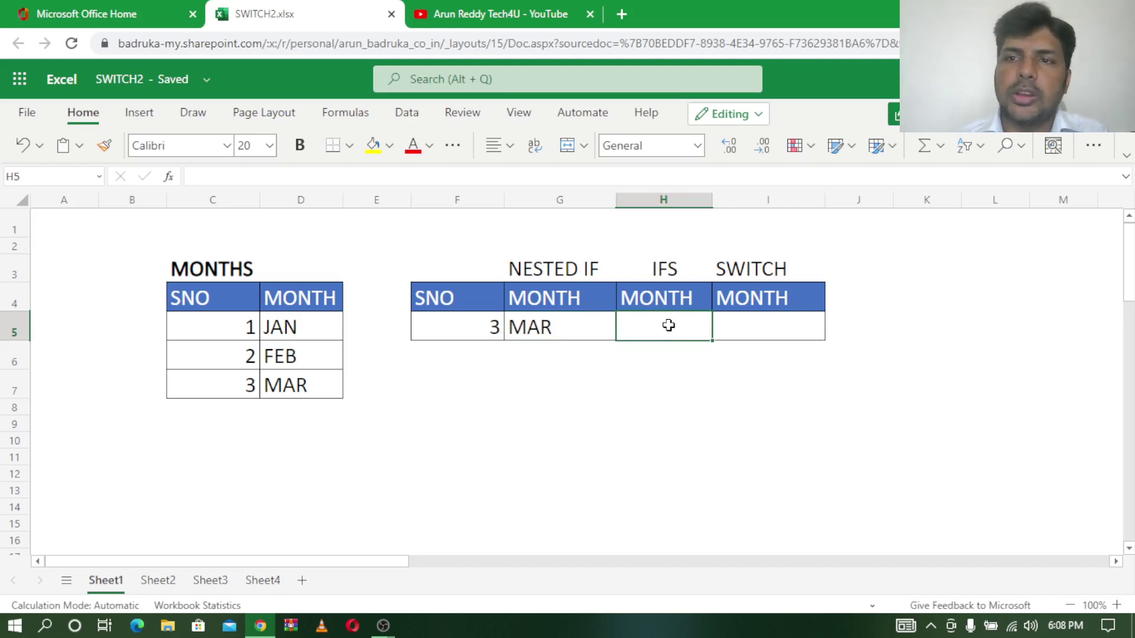
# - Clear the false start in H5 and begin =IFS(F5=1,"JAN", fixing the JAM typo
pyautogui.write('I')
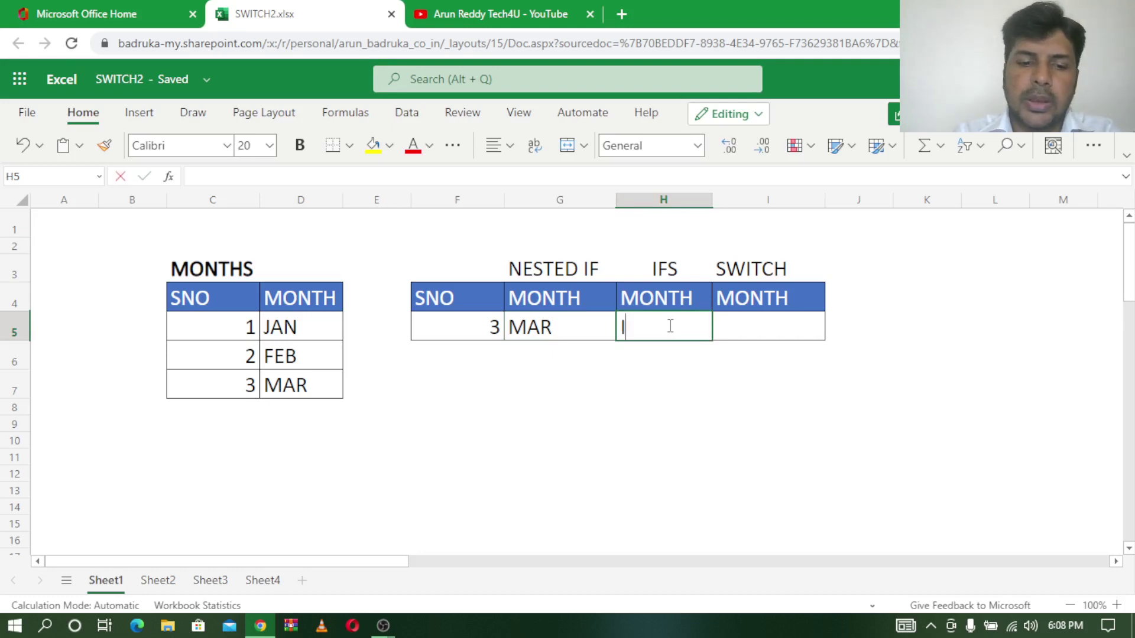
pyautogui.write('F')
pyautogui.press('BackSpace')
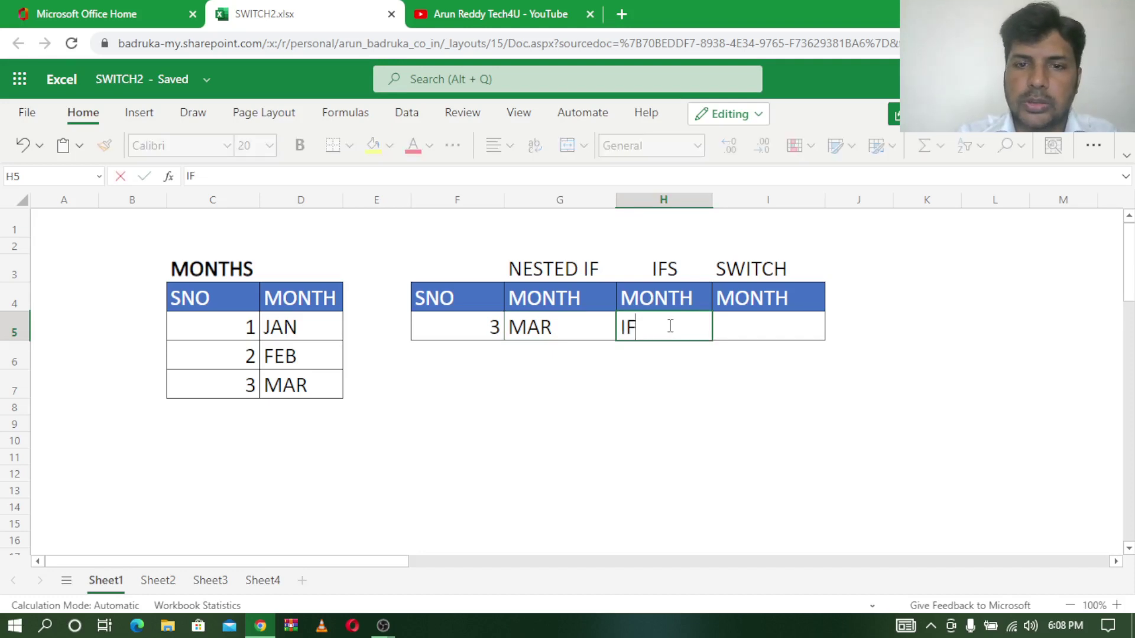
pyautogui.press('BackSpace')
pyautogui.press('BackSpace')
pyautogui.write('-')
pyautogui.press('BackSpace')
pyautogui.write('=')
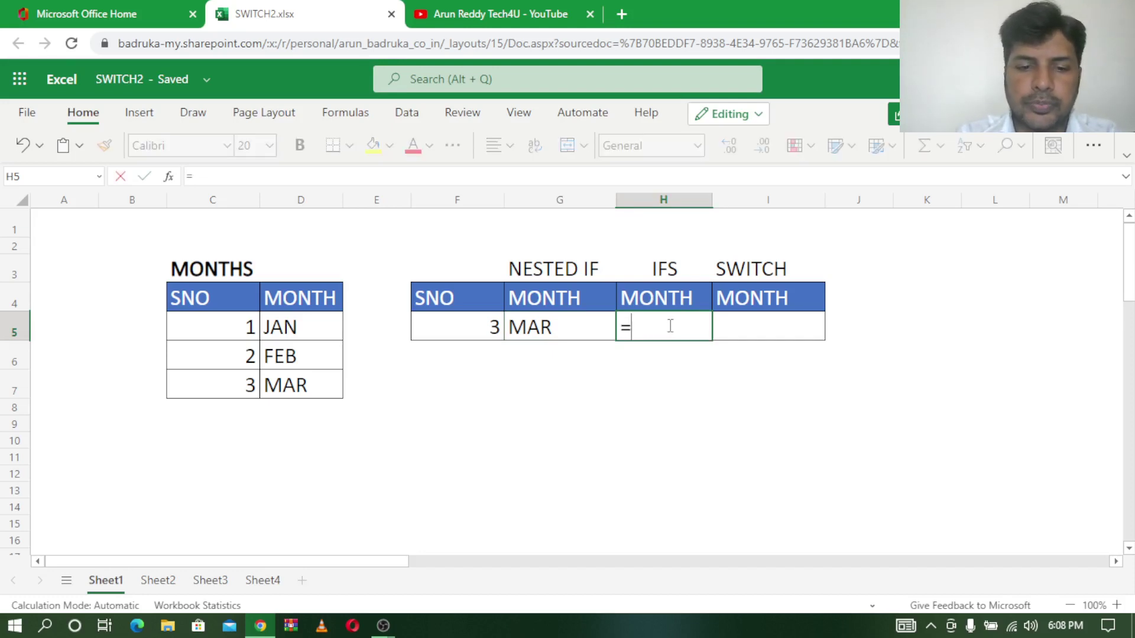
pyautogui.write('IFS(')
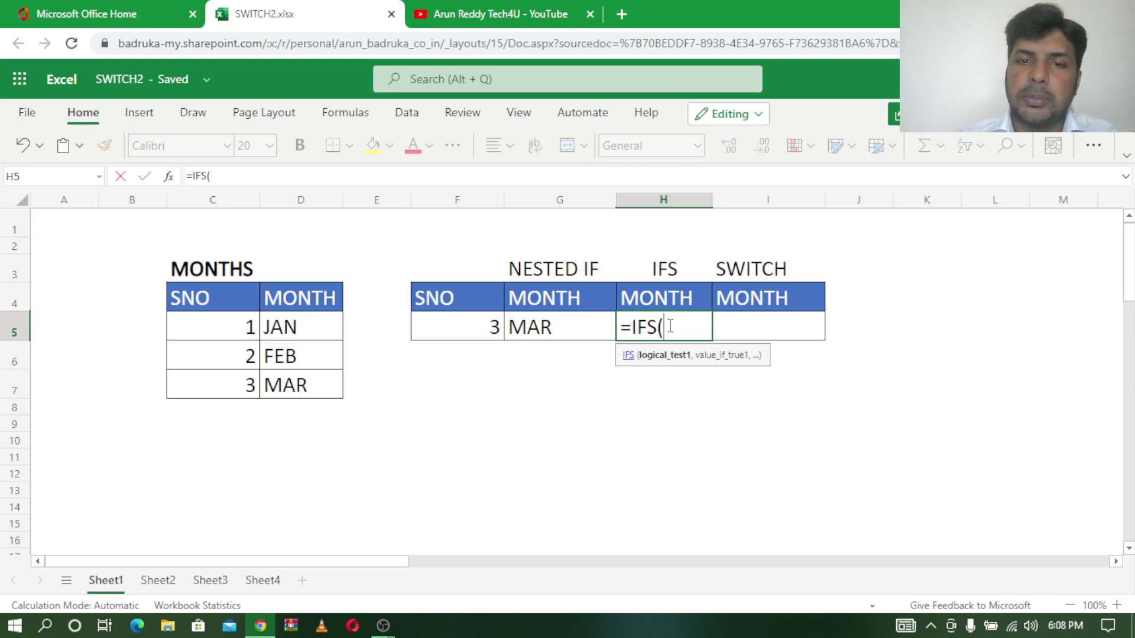
pyautogui.click(479, 327)
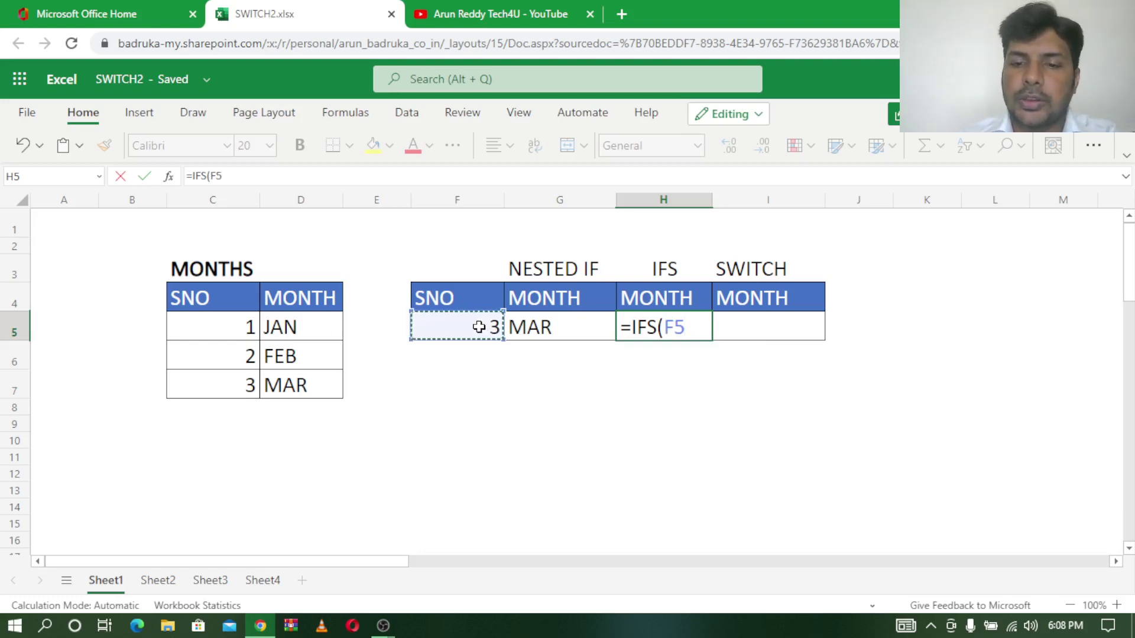
pyautogui.write('=1')
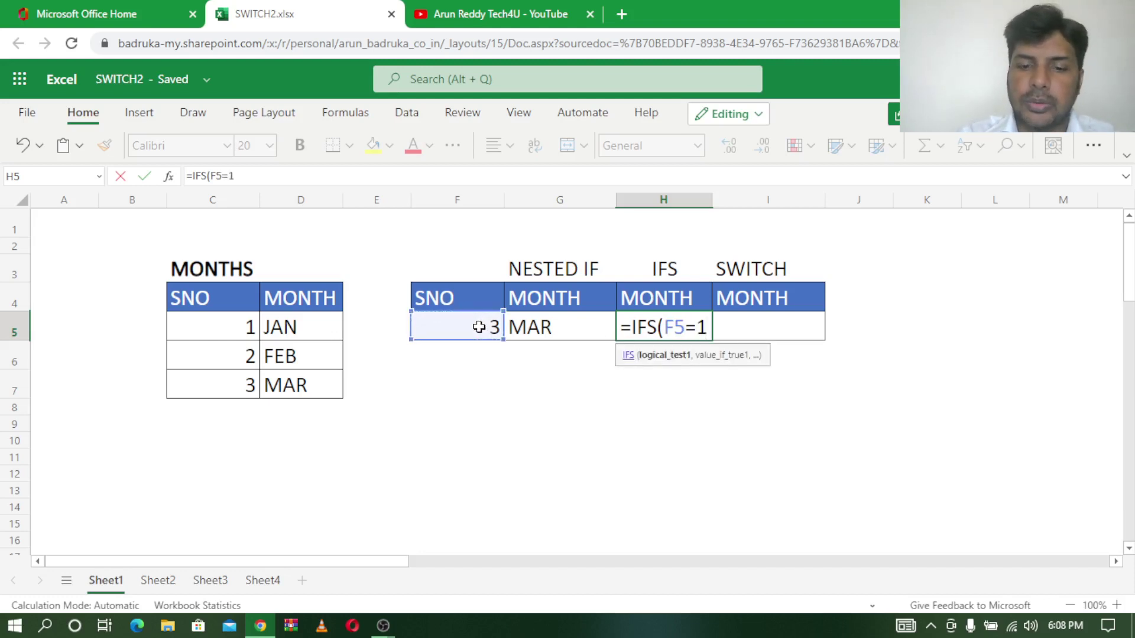
pyautogui.write(',')
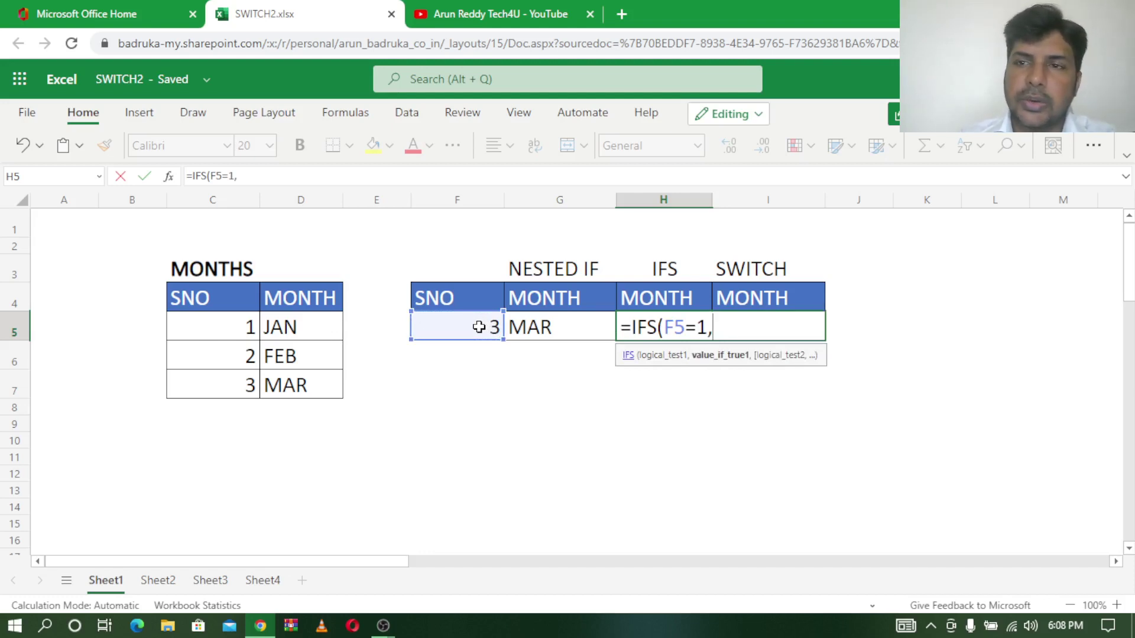
pyautogui.write('"J')
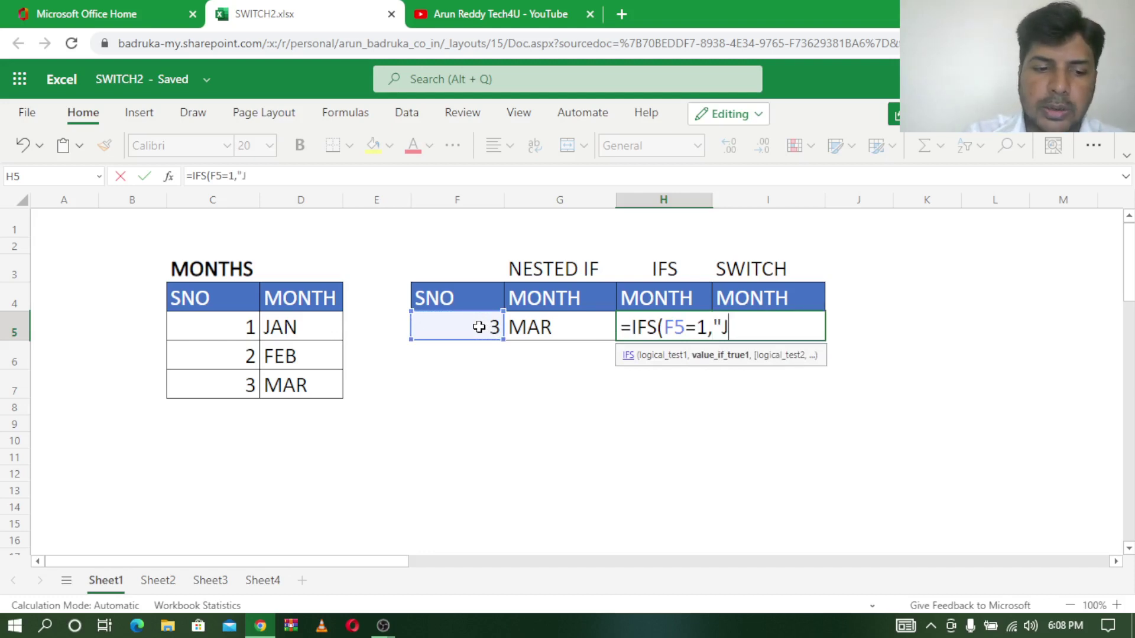
pyautogui.write('AM')
pyautogui.press('BackSpace')
pyautogui.write('N')
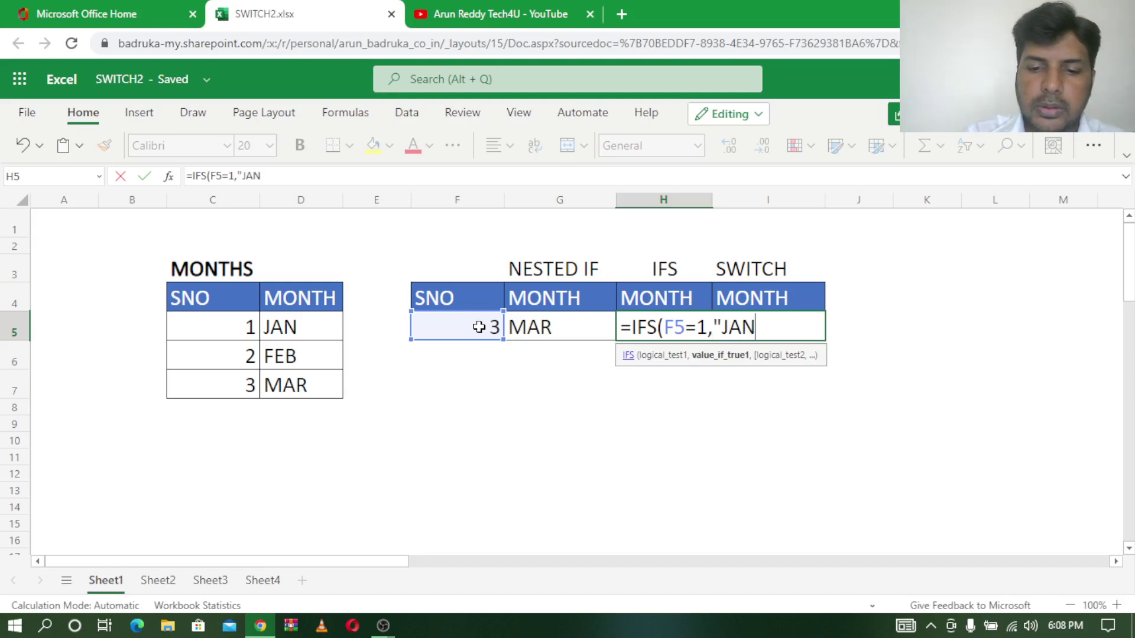
pyautogui.write('",')
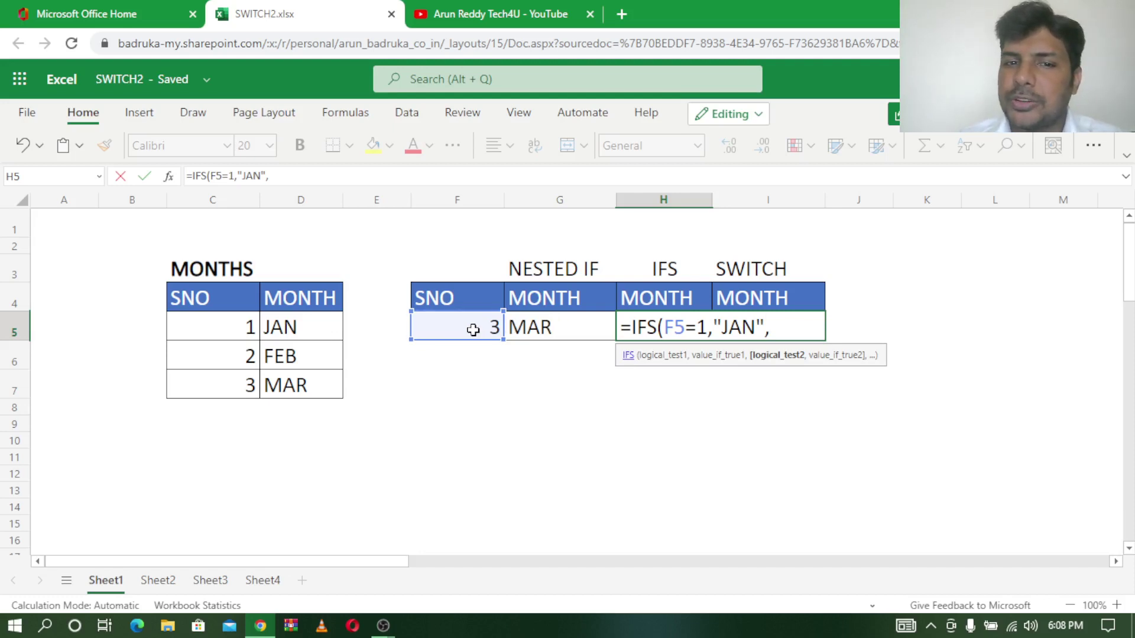
# - Finish the IFS formula with F5=2,"FEB",F5=3,"MAR") and enter it
pyautogui.click(472, 330)
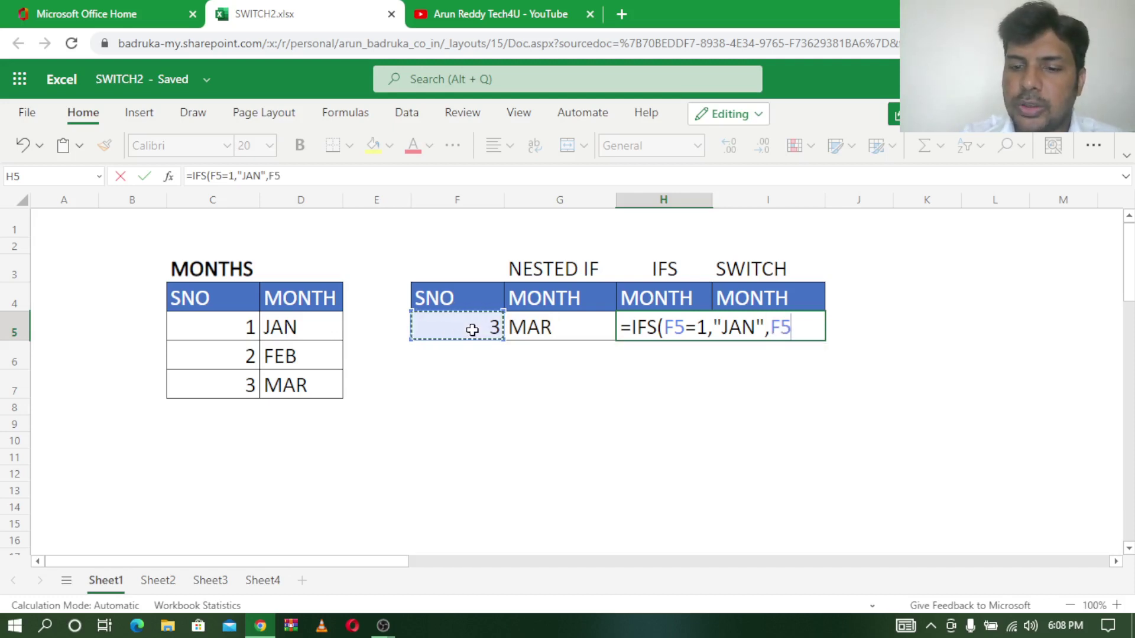
pyautogui.write('=')
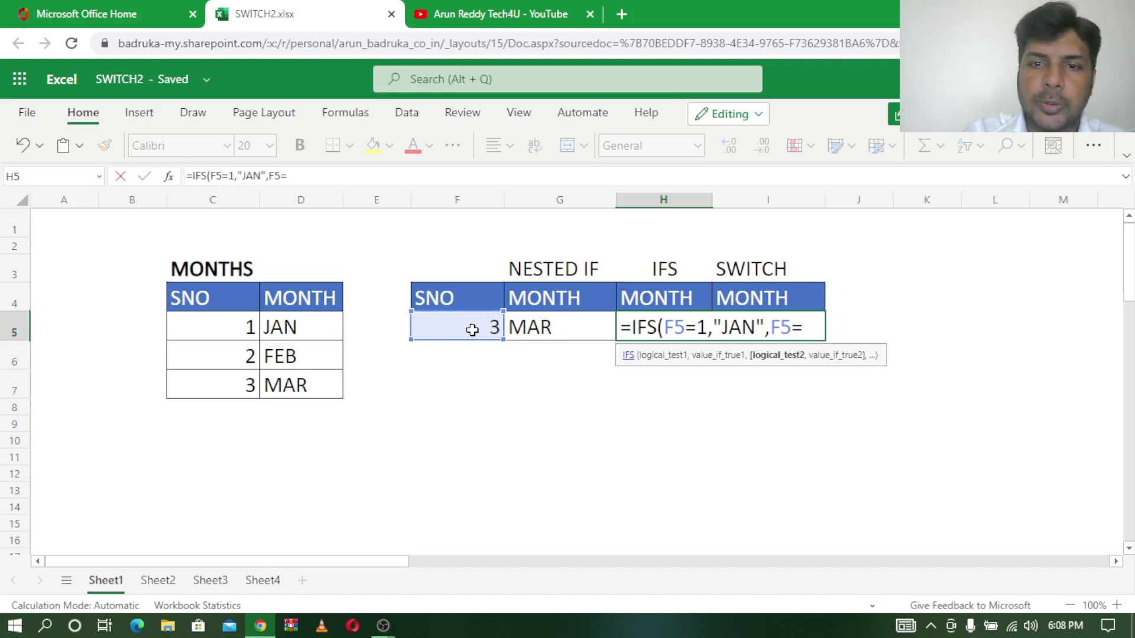
pyautogui.write('2,')
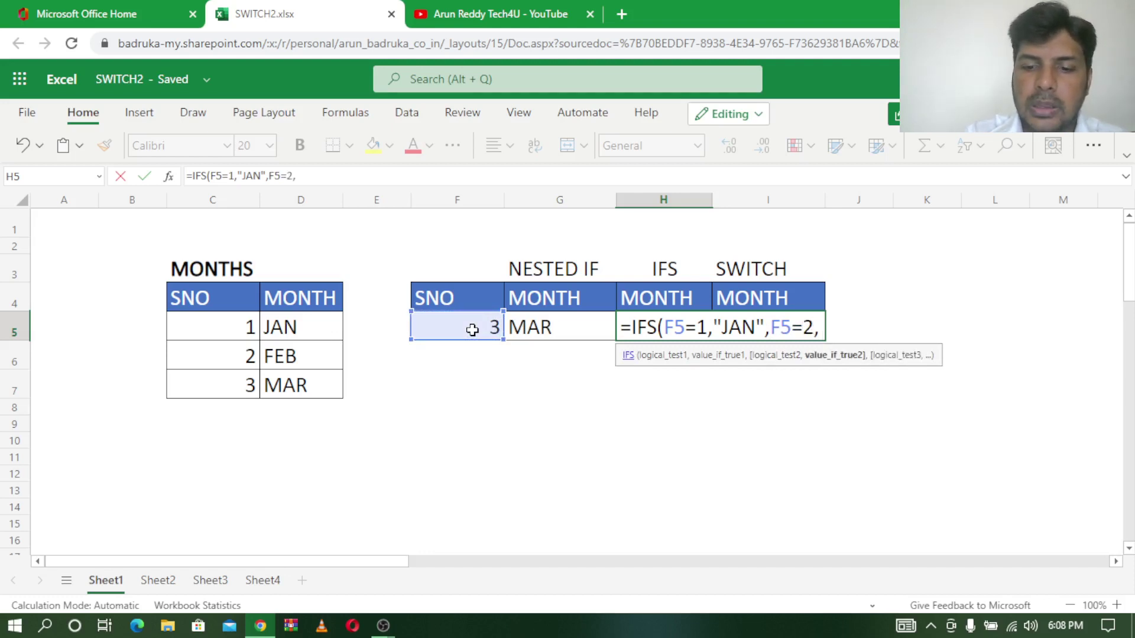
pyautogui.write('"FEB')
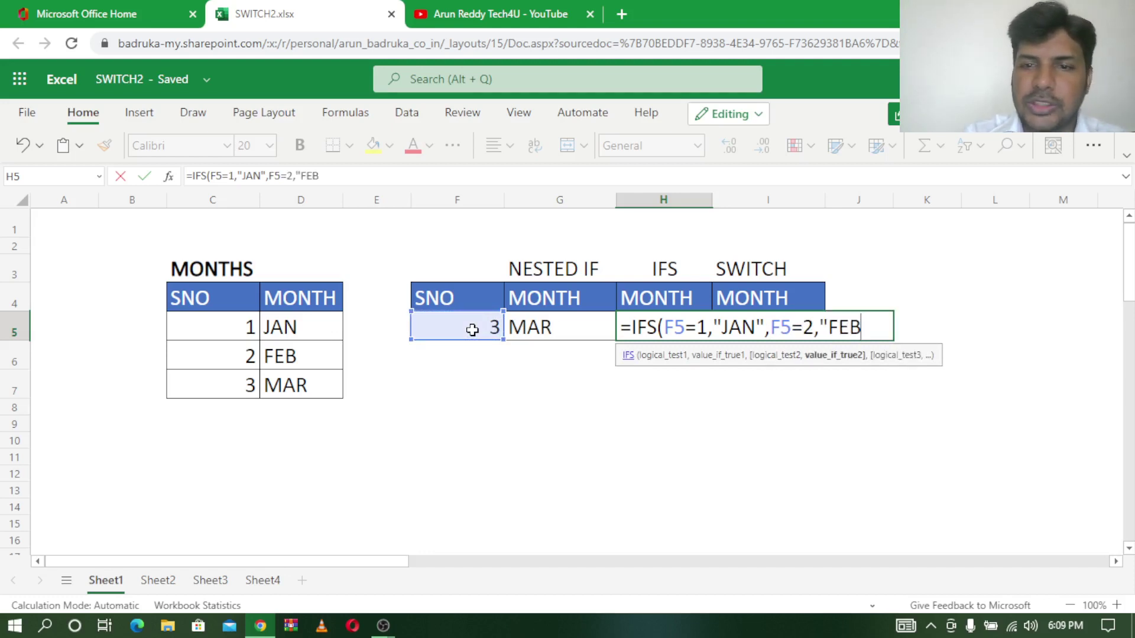
pyautogui.write('",')
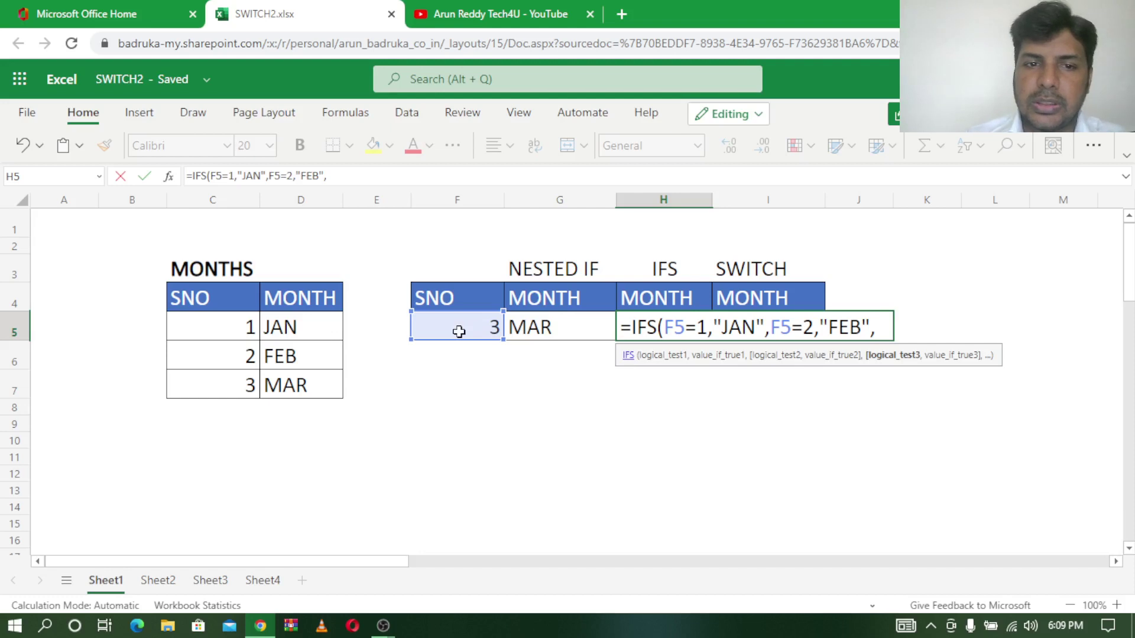
pyautogui.click(459, 332)
pyautogui.write('=')
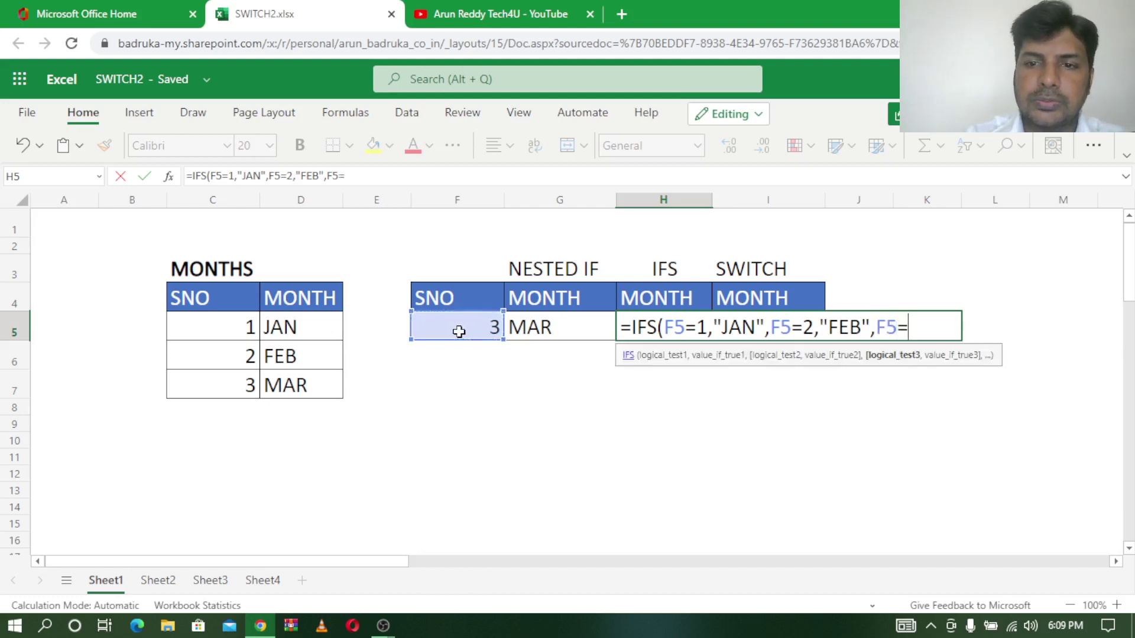
pyautogui.write('3')
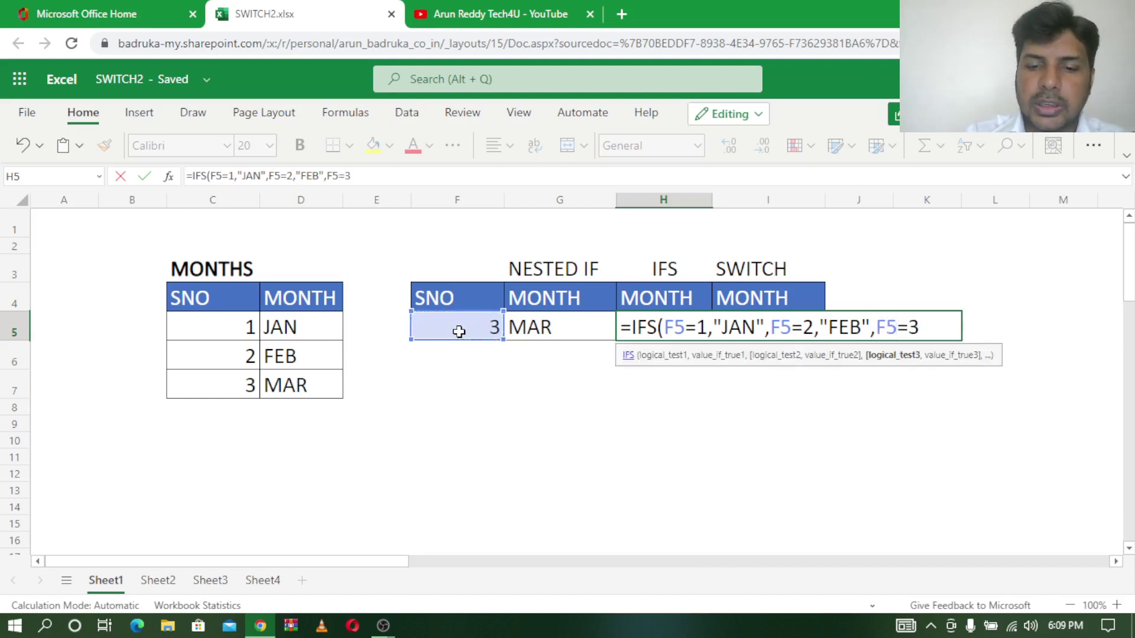
pyautogui.write(',"MA')
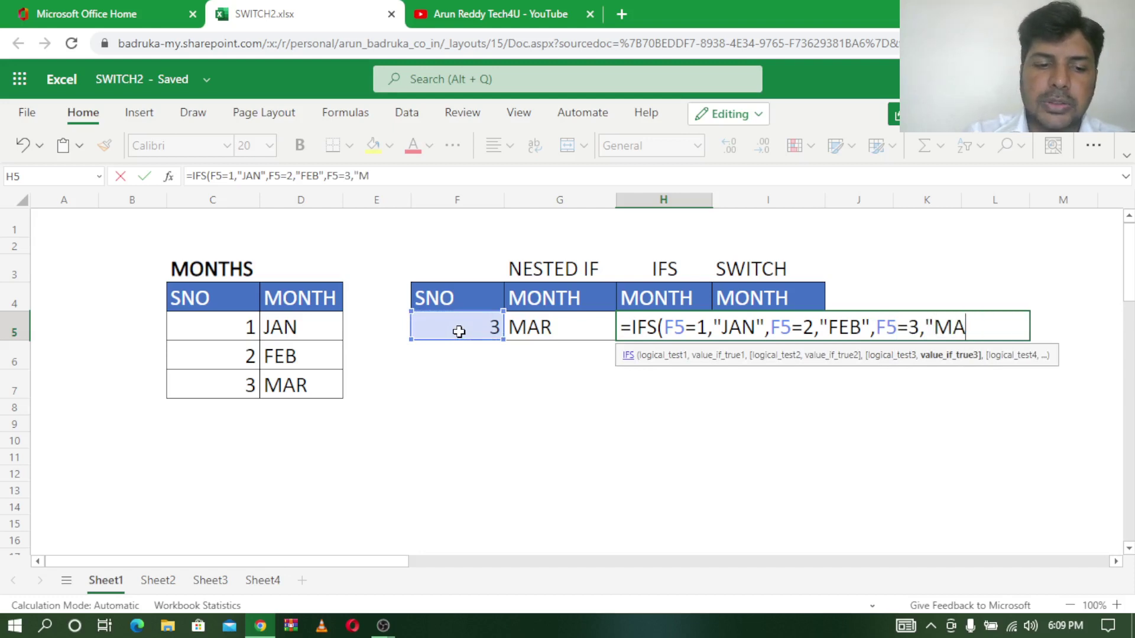
pyautogui.write('R"')
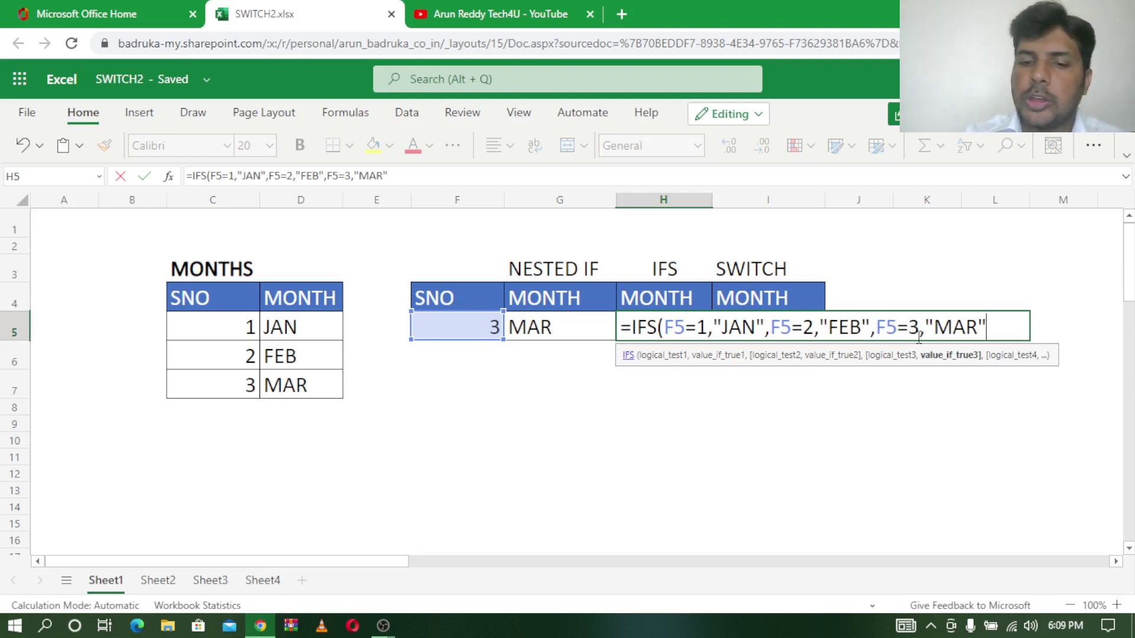
pyautogui.write(')')
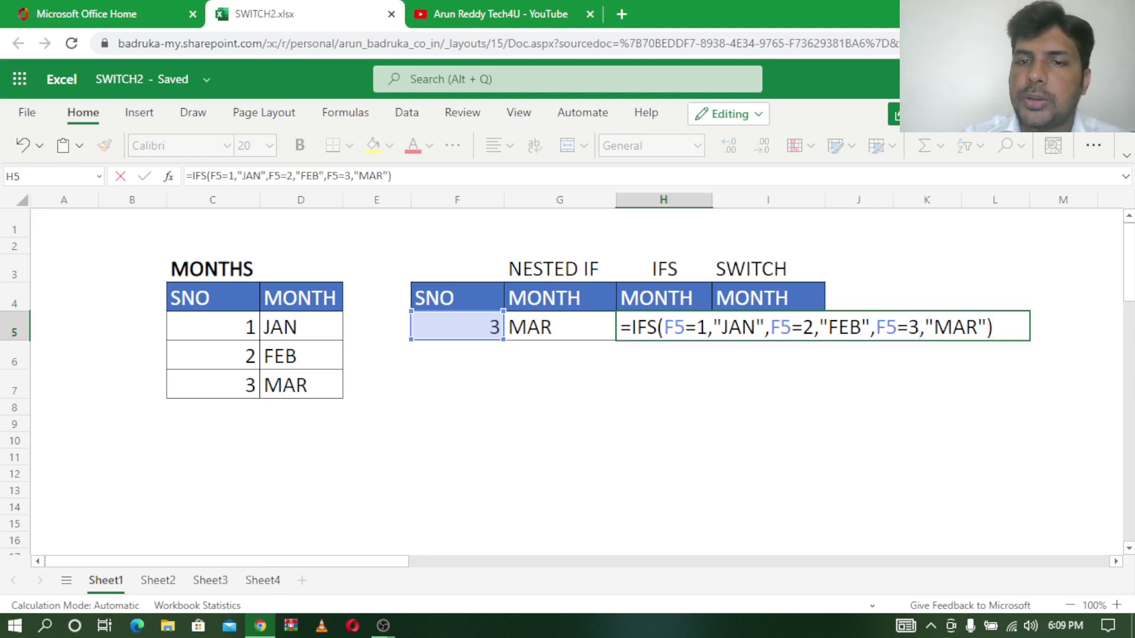
pyautogui.press('Return')
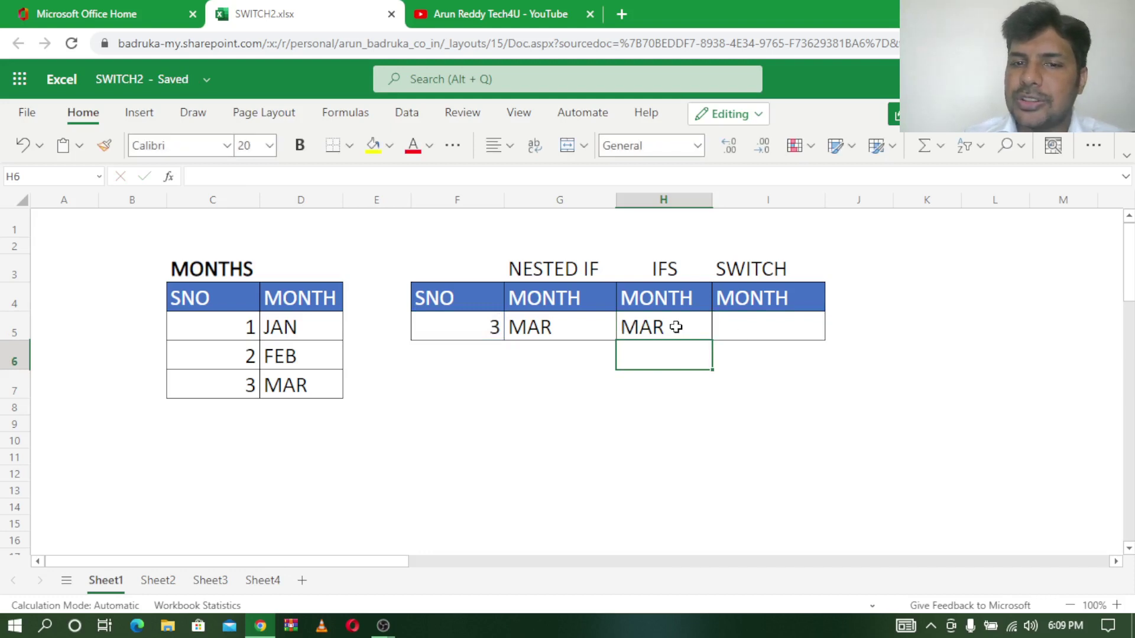
pyautogui.doubleClick(675, 326)
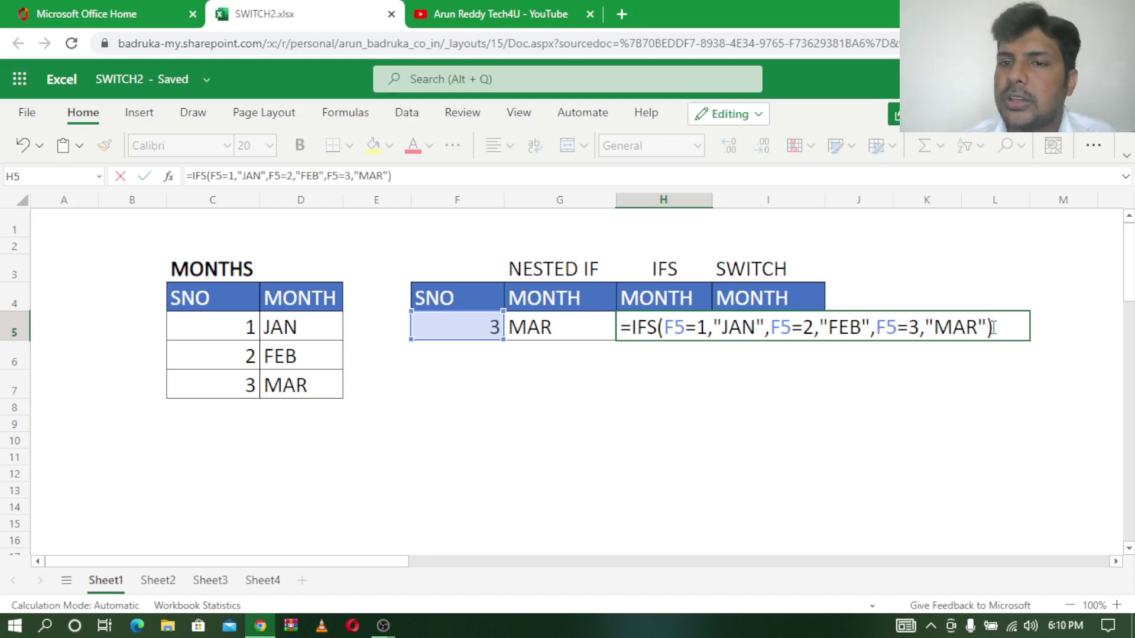
pyautogui.click(946, 331)
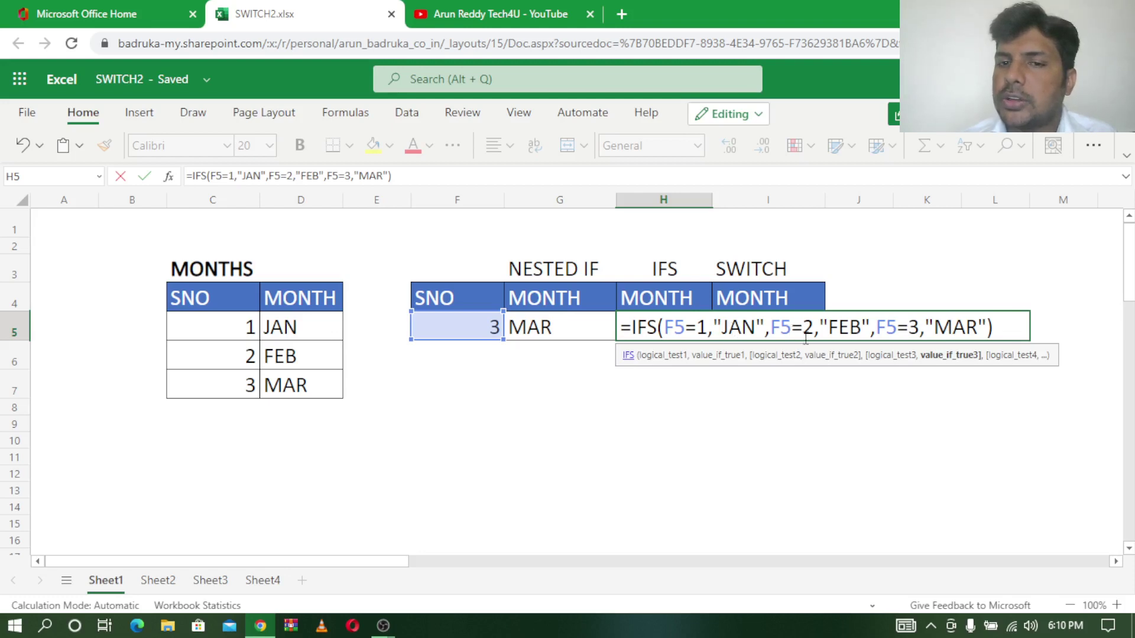
pyautogui.click(1003, 326)
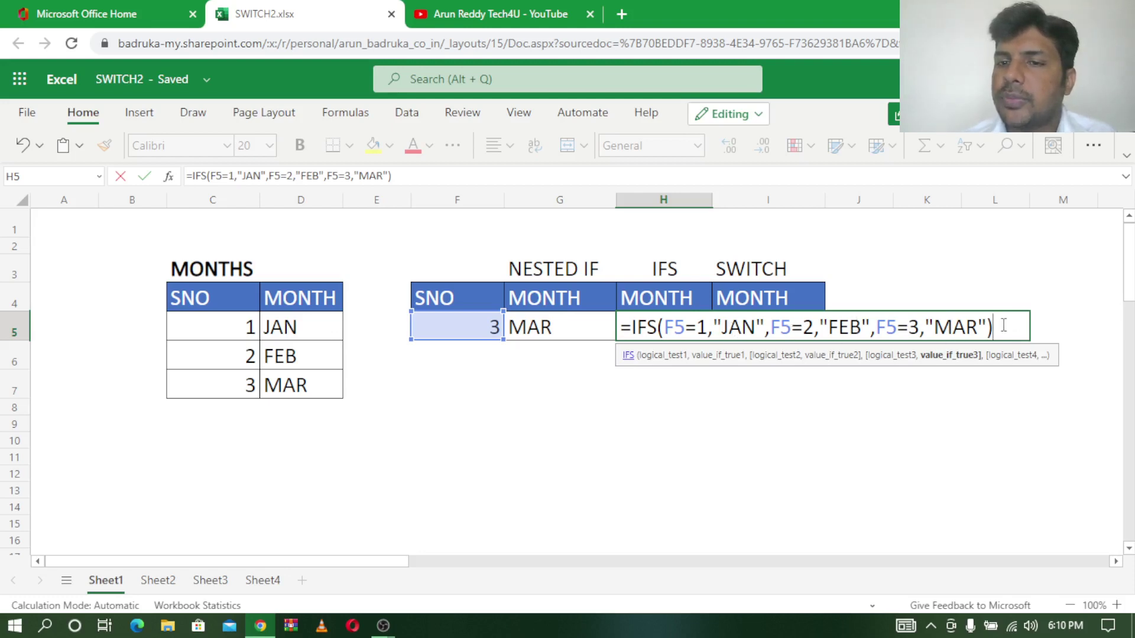
pyautogui.press('Return')
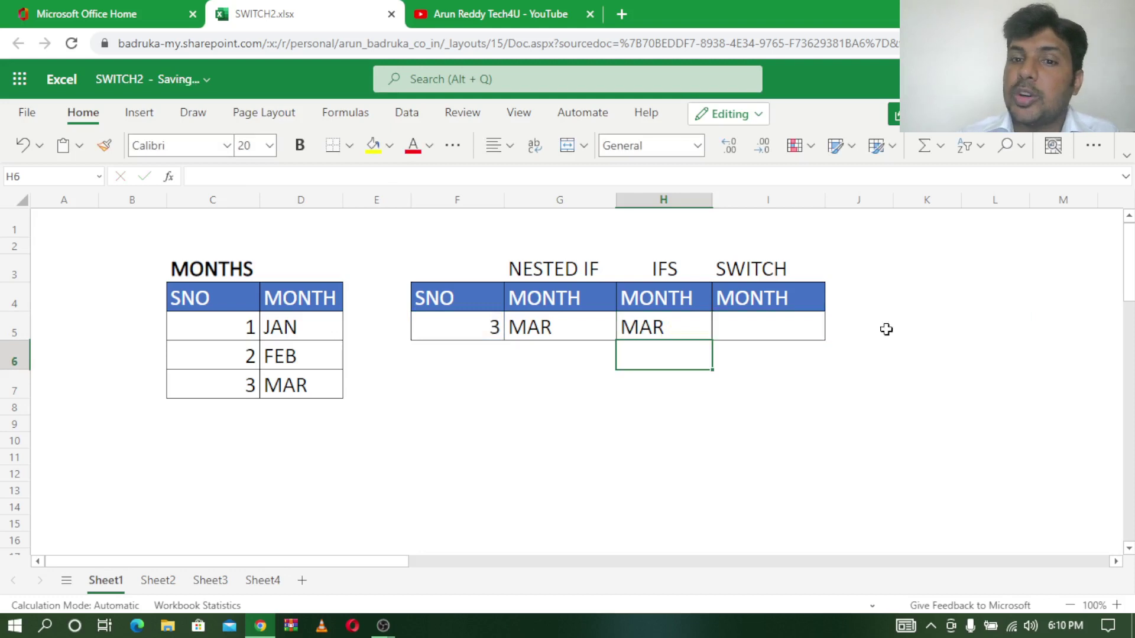
# - Enter =SWITCH(F5,1,"JAN",2,"FEB",3,"MAR","UNKNOWN") in I5 so it returns MAR
pyautogui.click(755, 318)
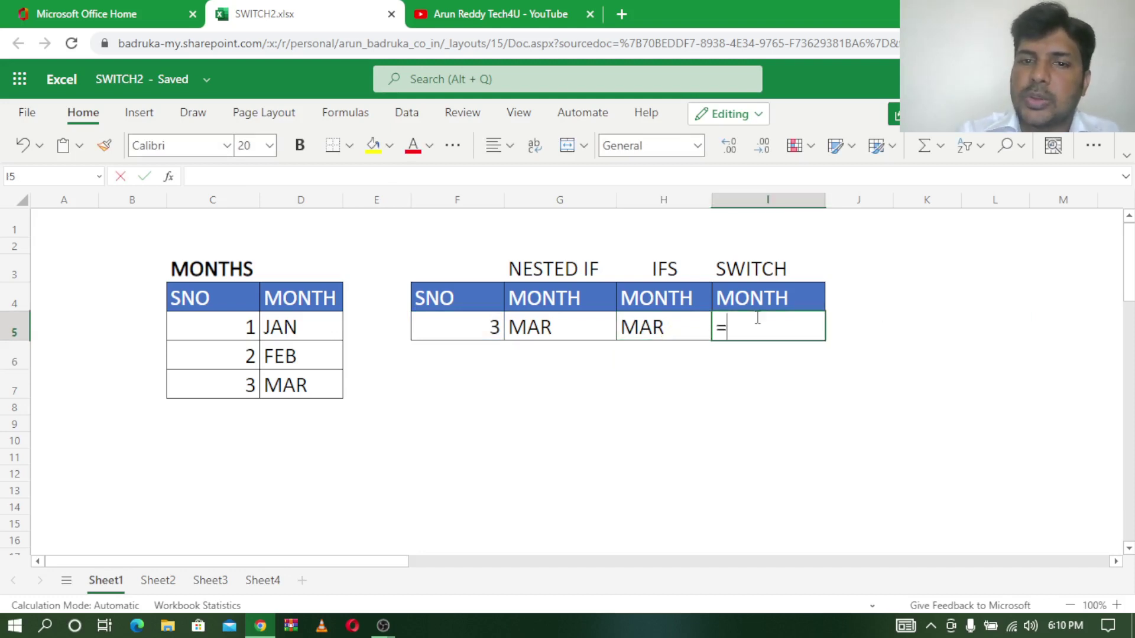
pyautogui.write('=SW')
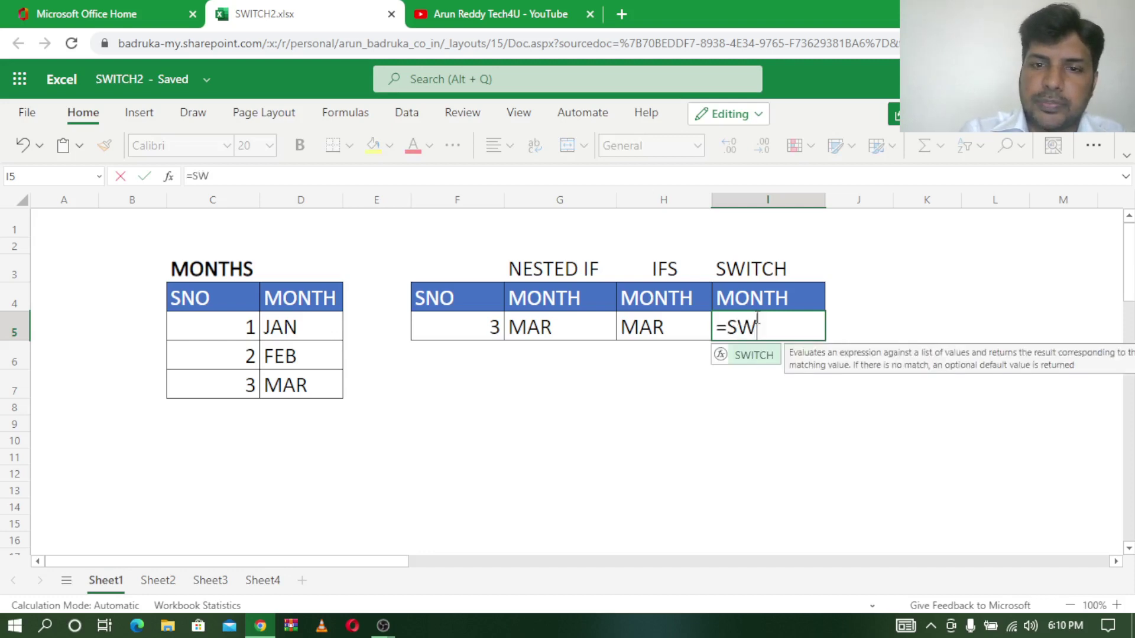
pyautogui.press('Tab')
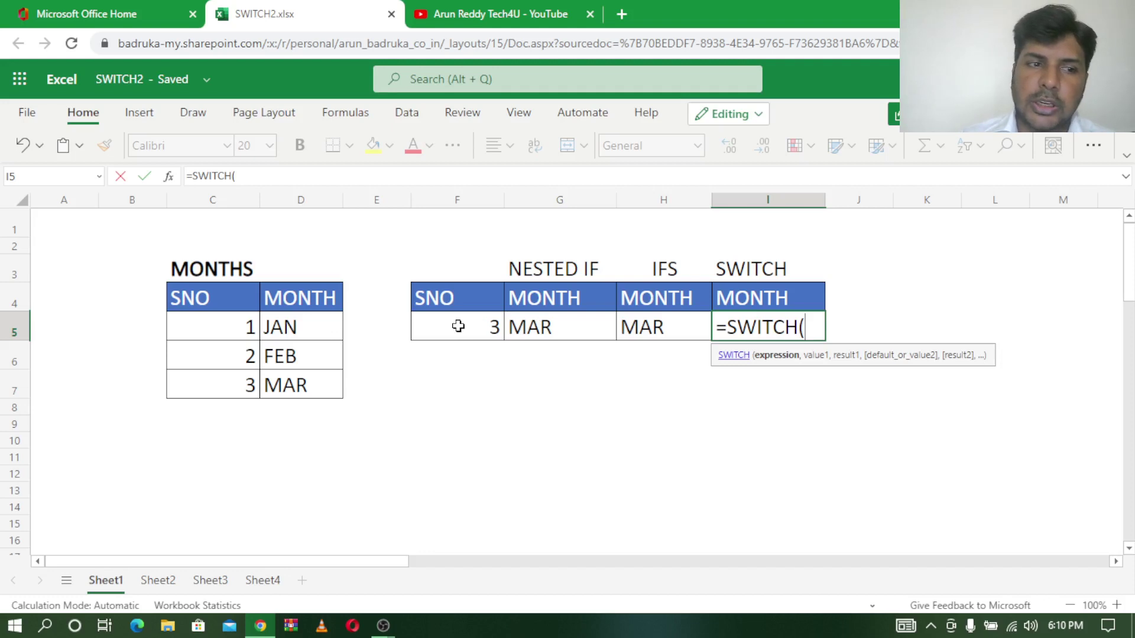
pyautogui.click(458, 326)
pyautogui.write('=')
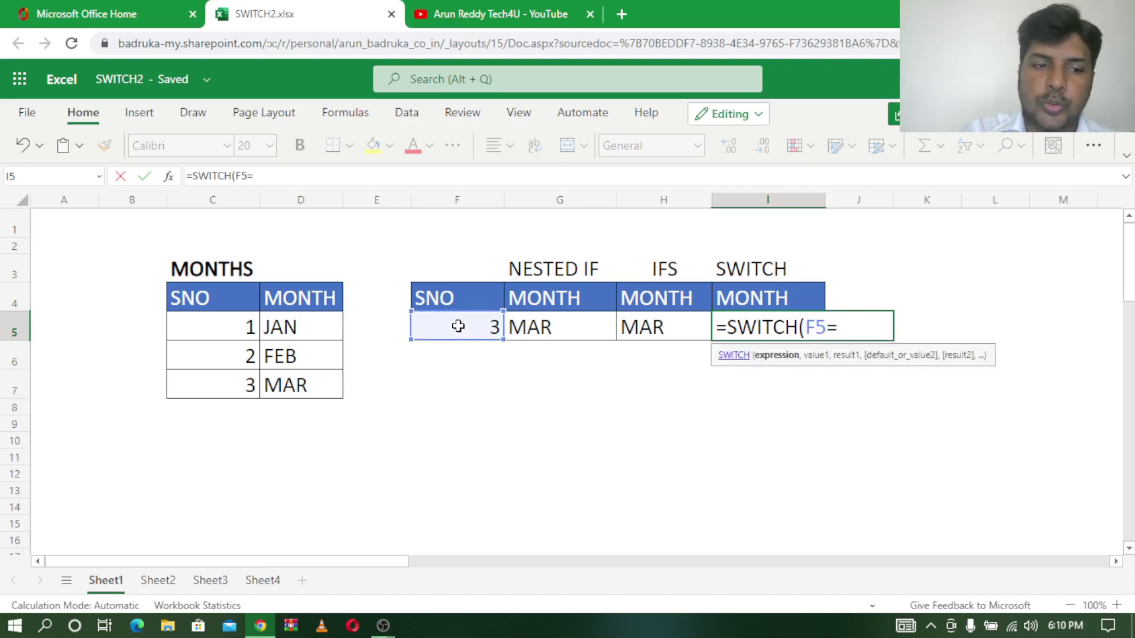
pyautogui.write('1')
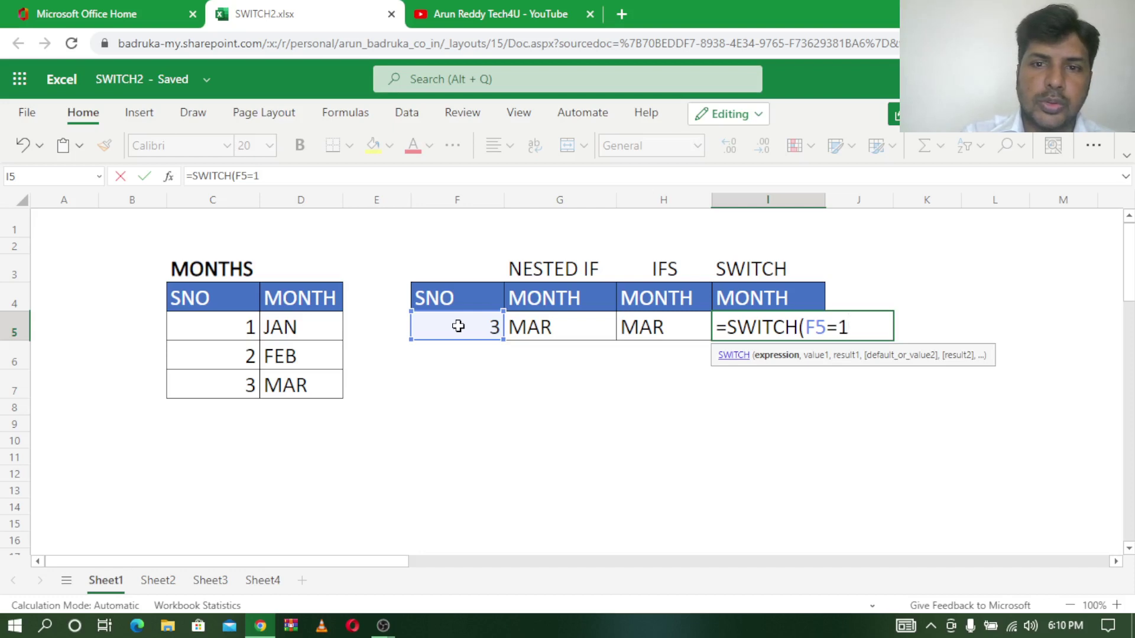
pyautogui.press('BackSpace')
pyautogui.press('BackSpace')
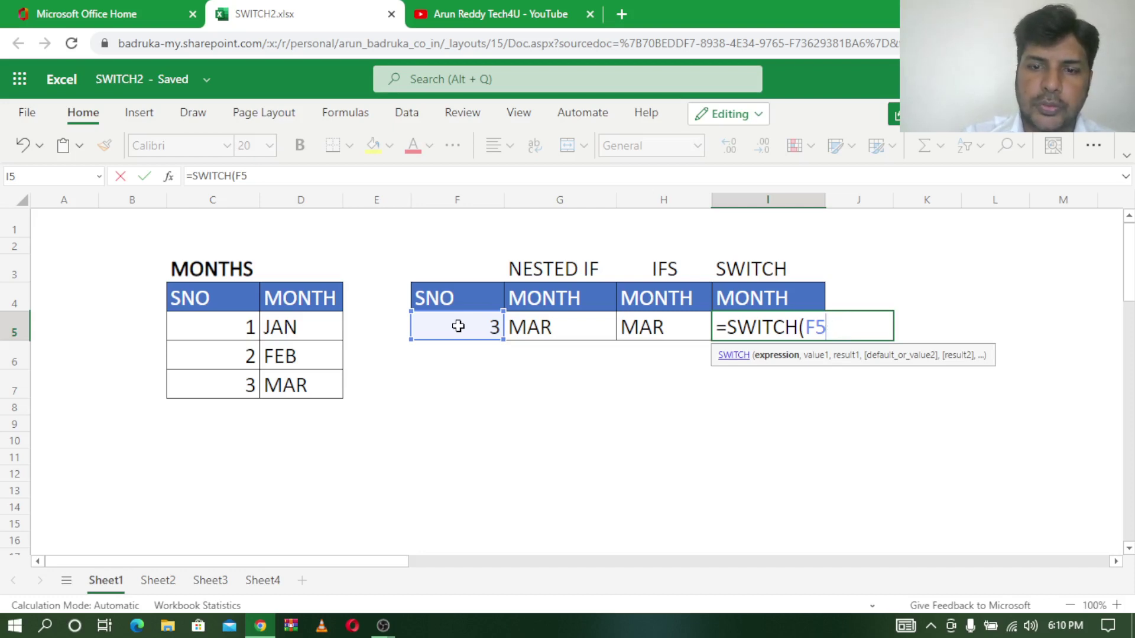
pyautogui.write(',')
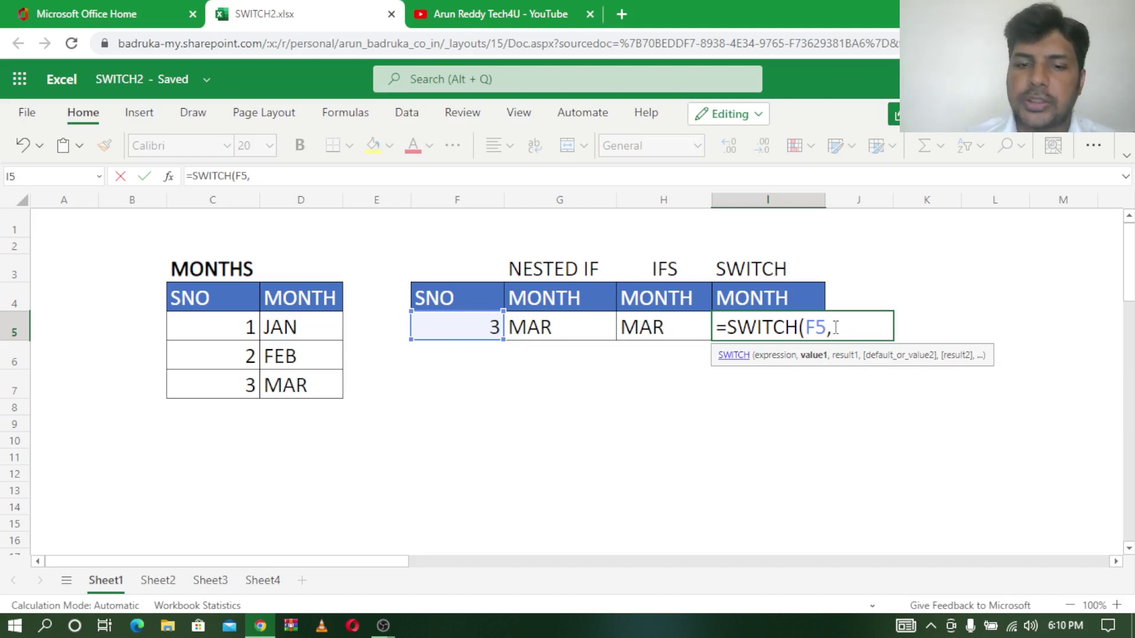
pyautogui.write('1')
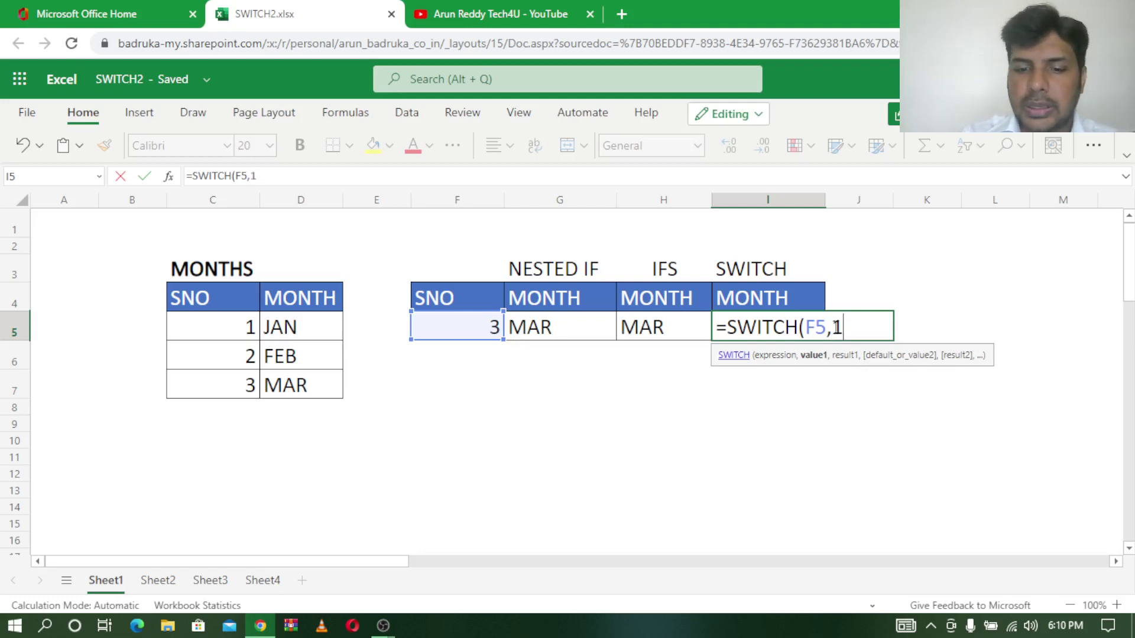
pyautogui.write(',')
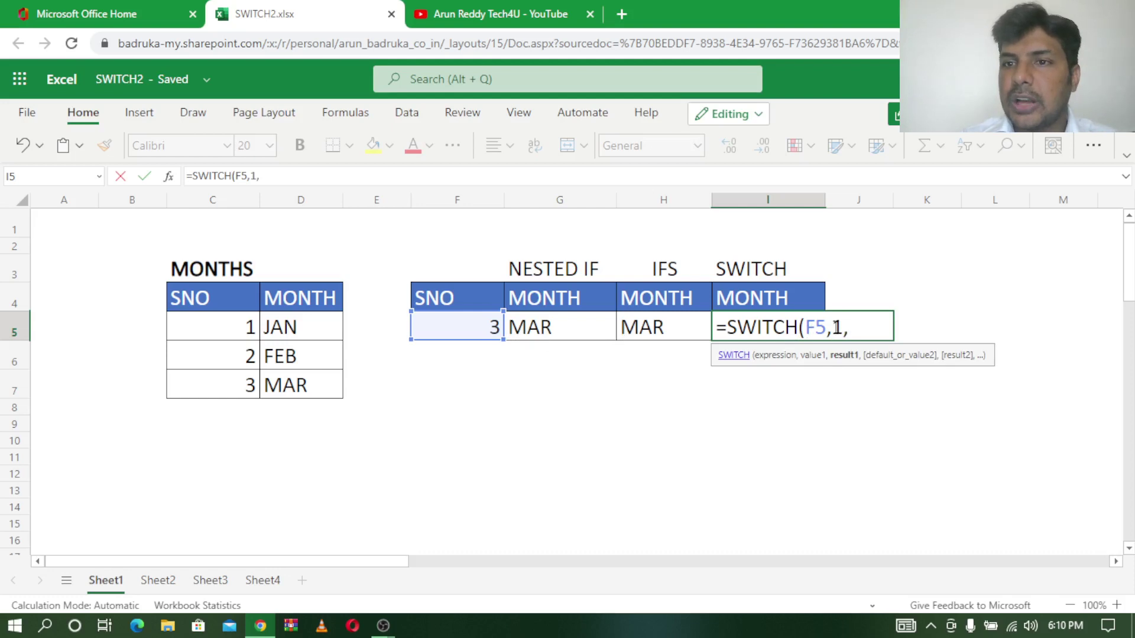
pyautogui.write('"J')
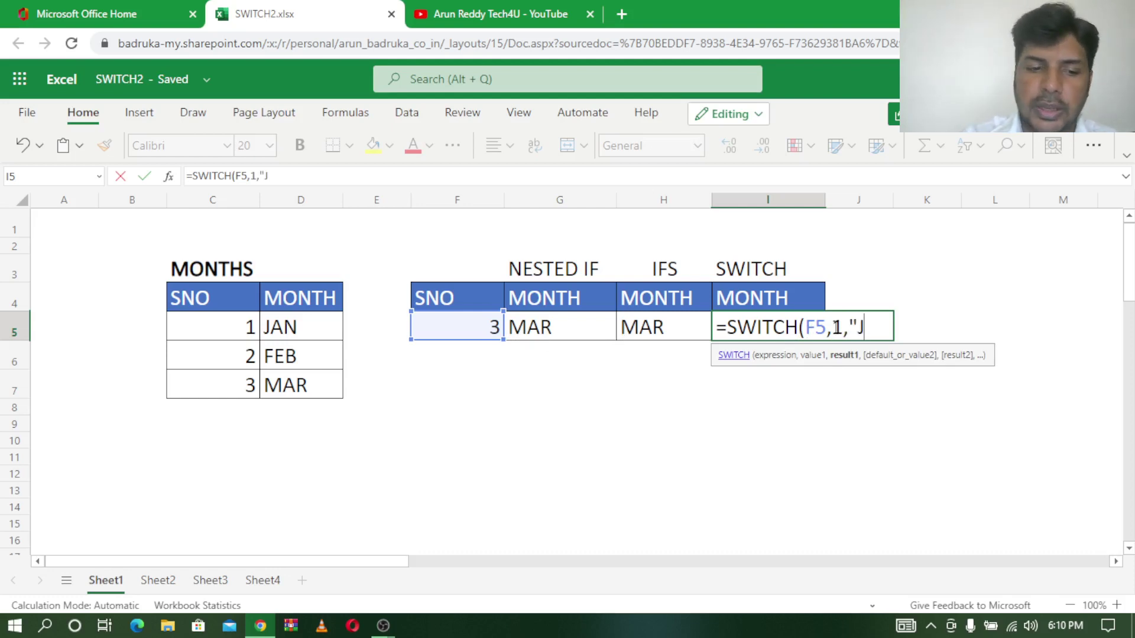
pyautogui.write('AN"')
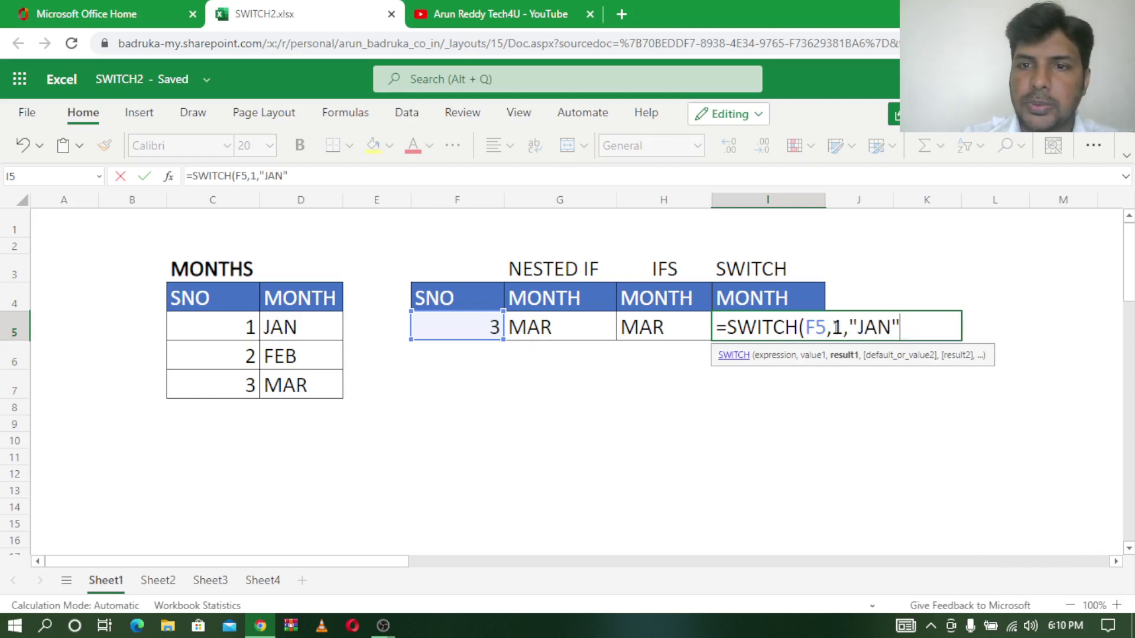
pyautogui.write(',')
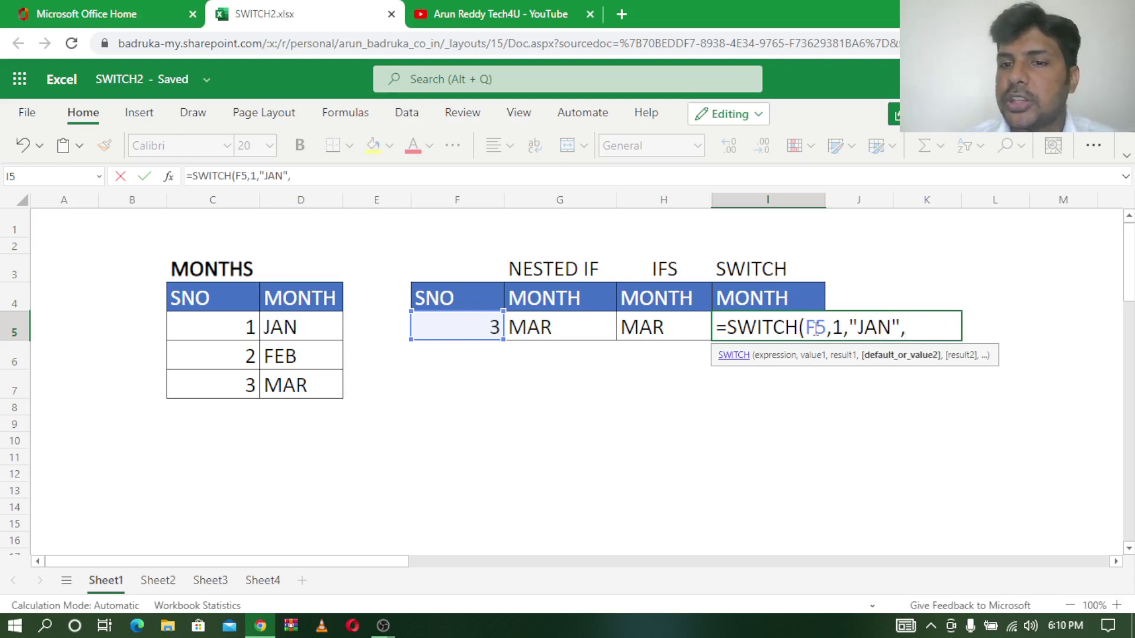
pyautogui.write('2')
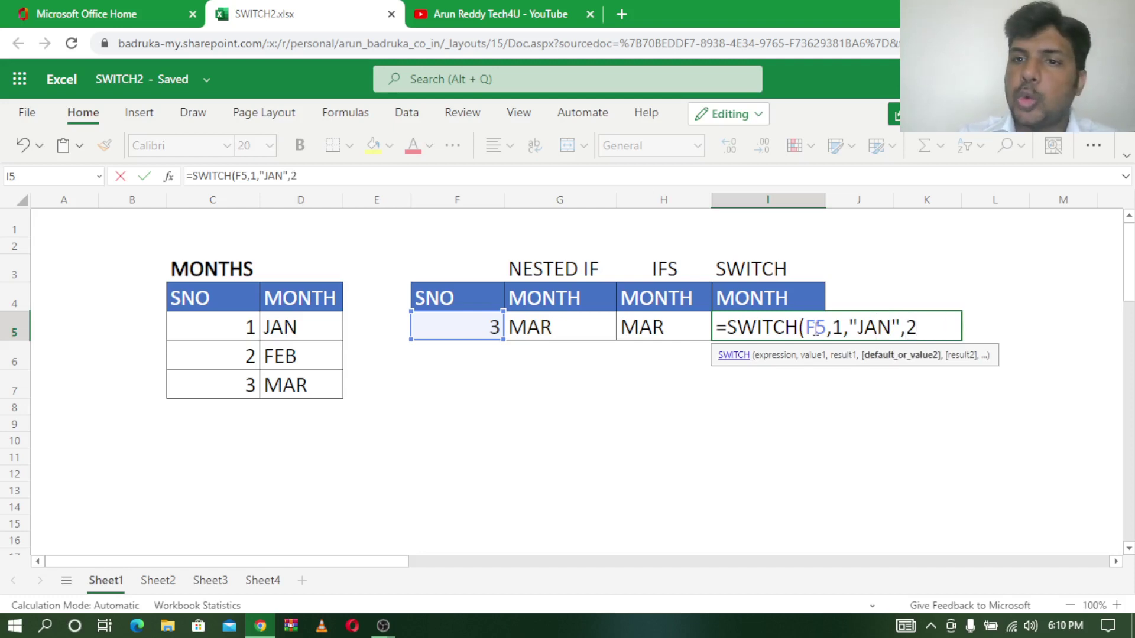
pyautogui.write(',"')
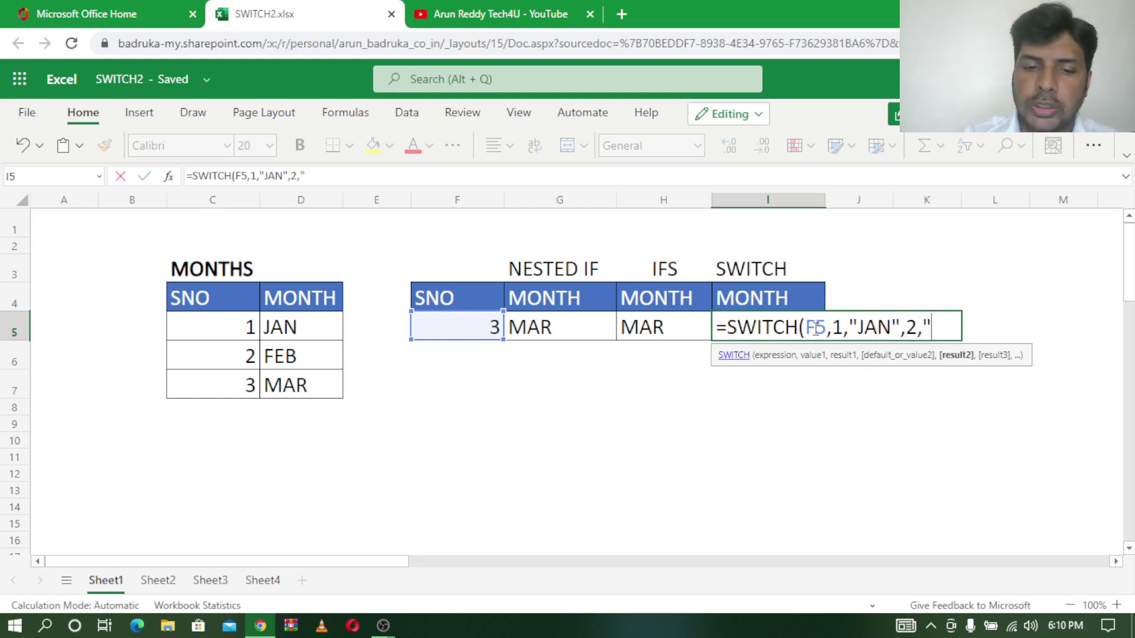
pyautogui.write('FEB')
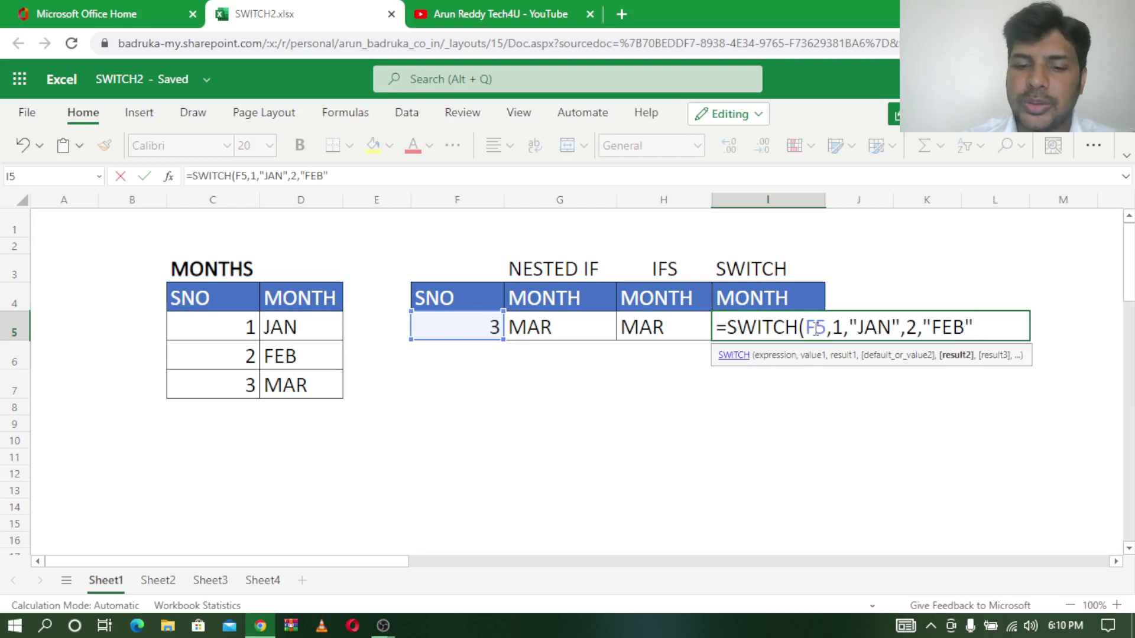
pyautogui.write(',3')
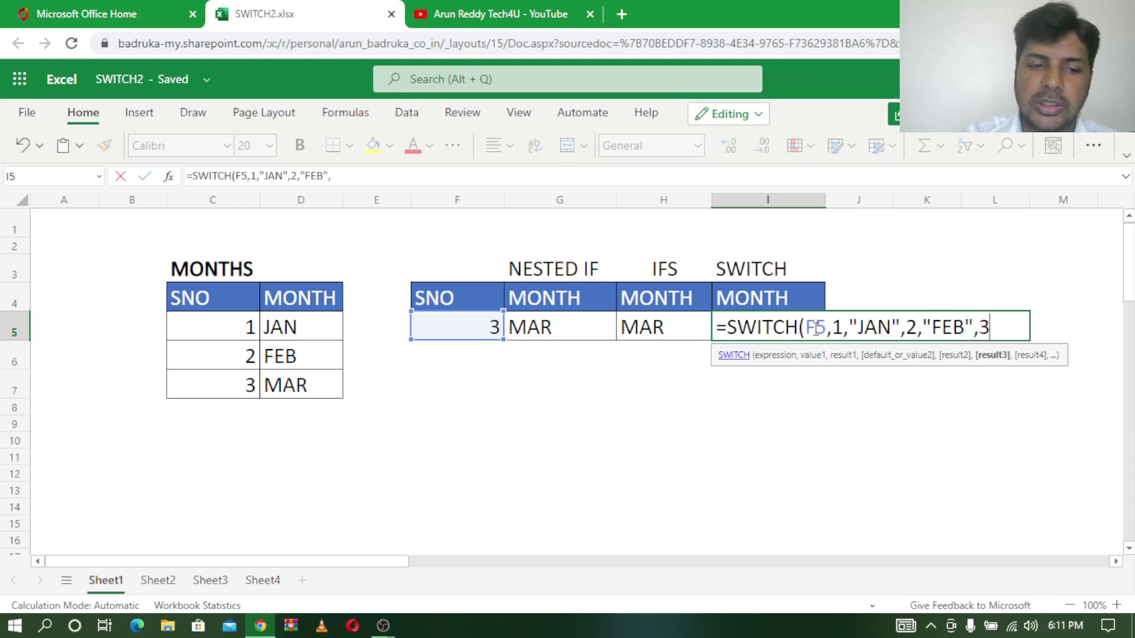
pyautogui.write(',')
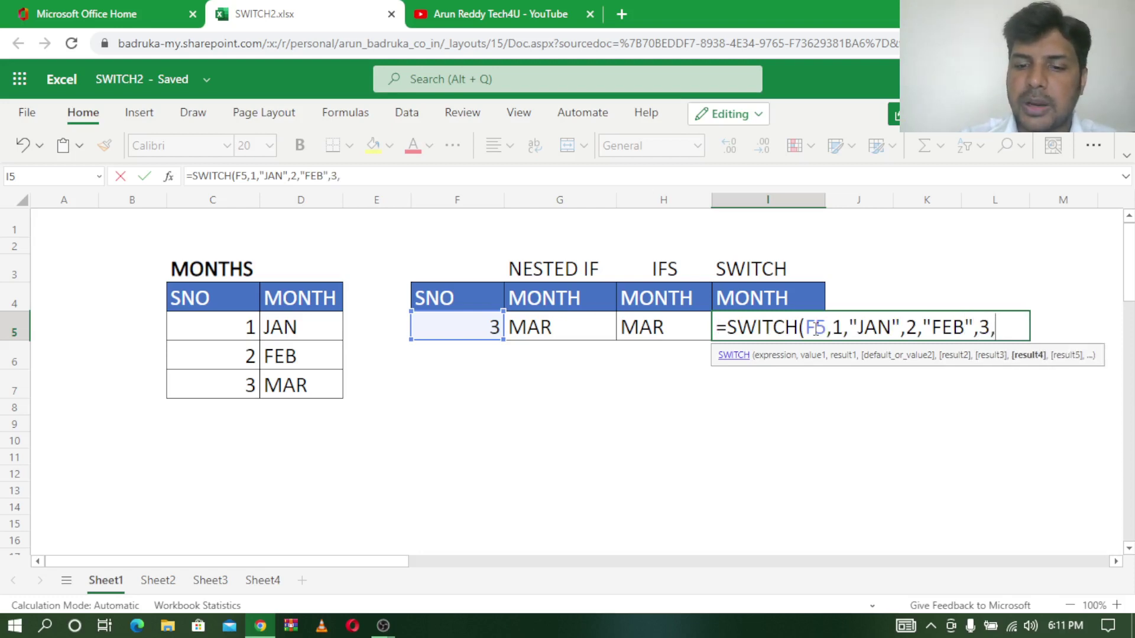
pyautogui.write('"MAR')
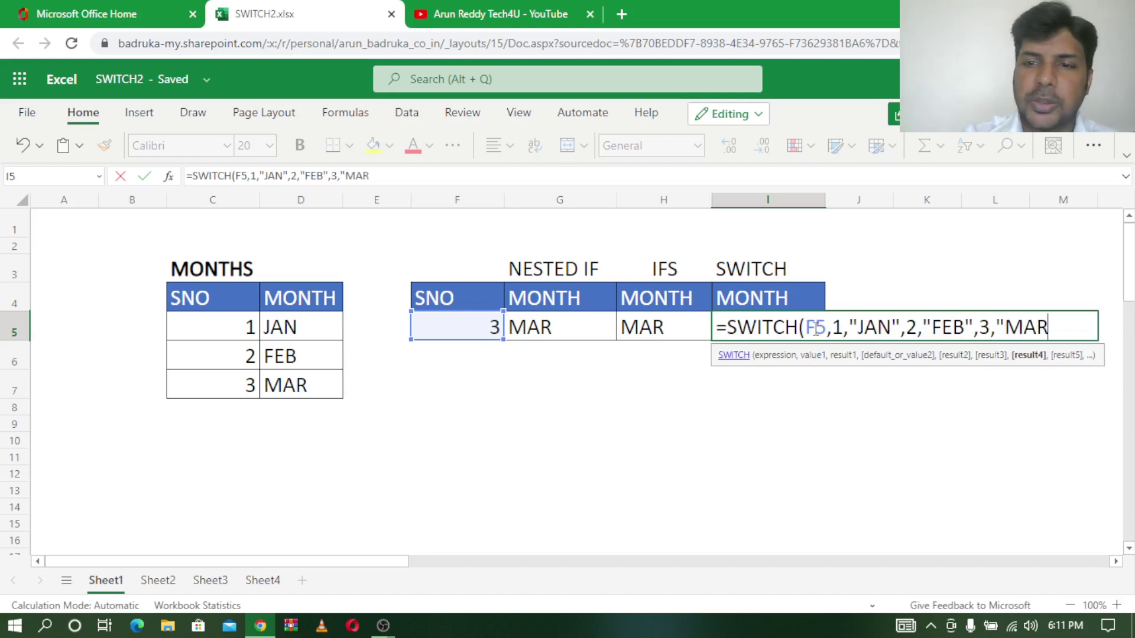
pyautogui.write('"')
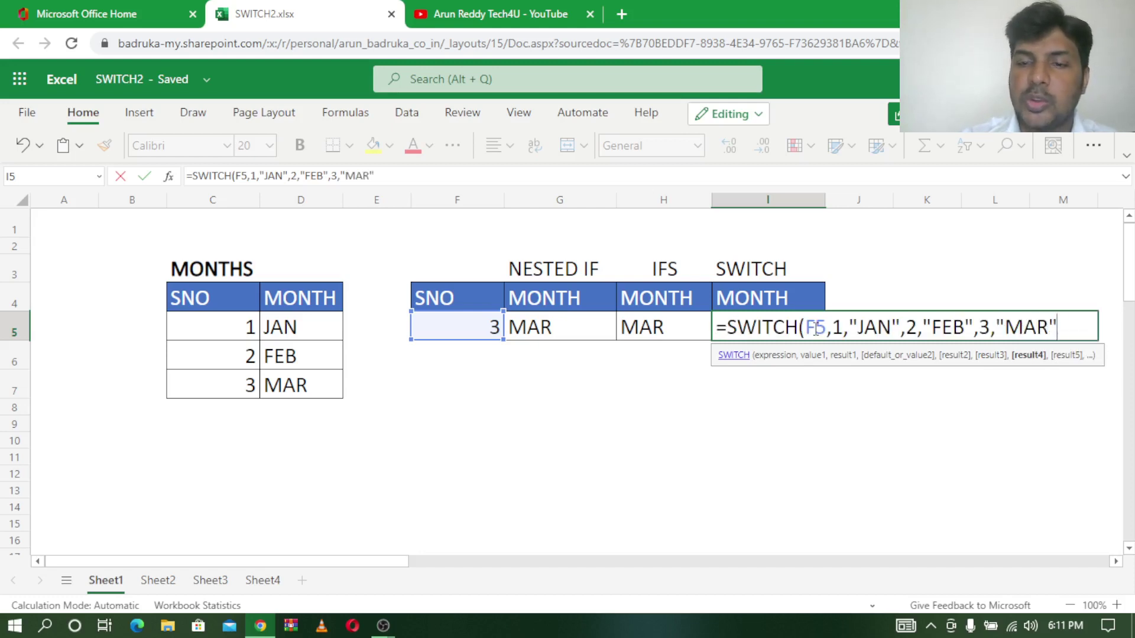
pyautogui.write(',')
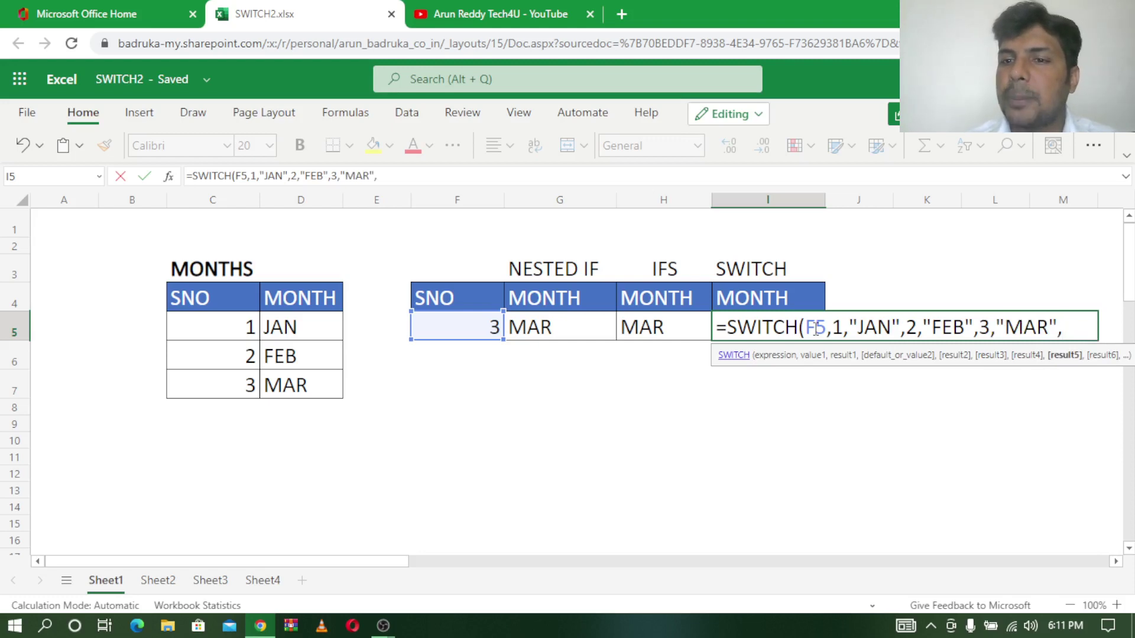
pyautogui.write('"')
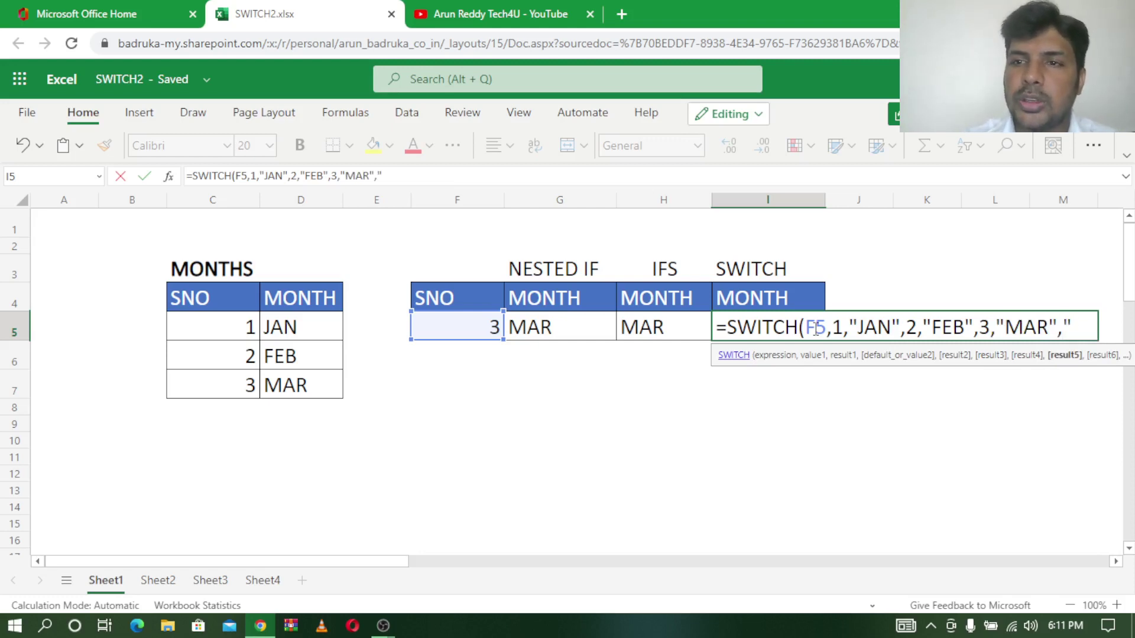
pyautogui.write('UNKN')
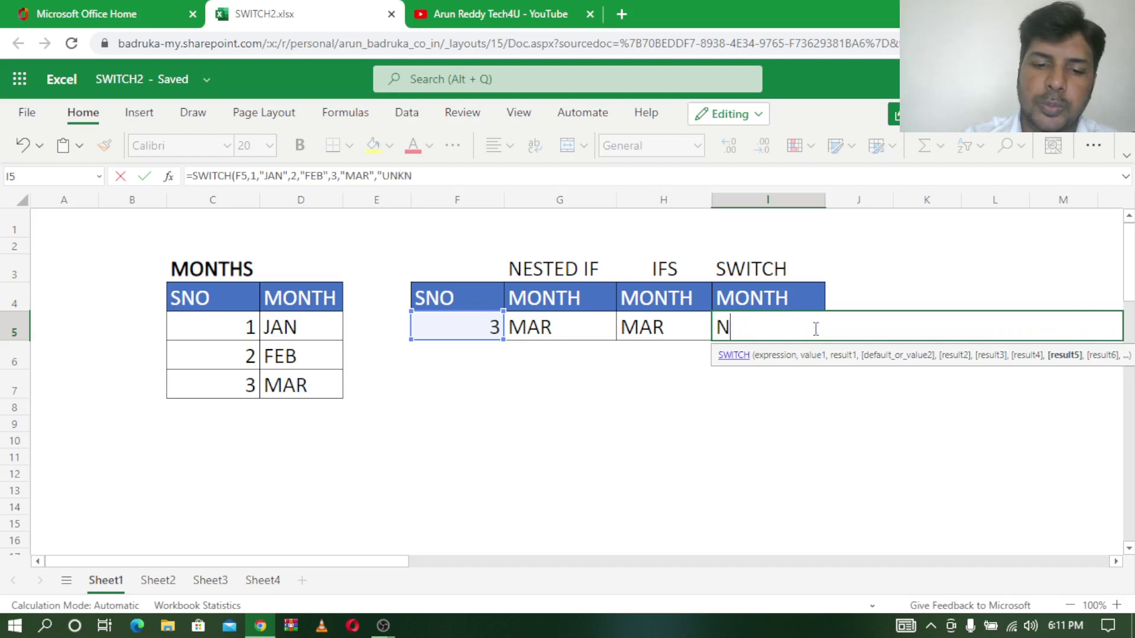
pyautogui.write('OW')
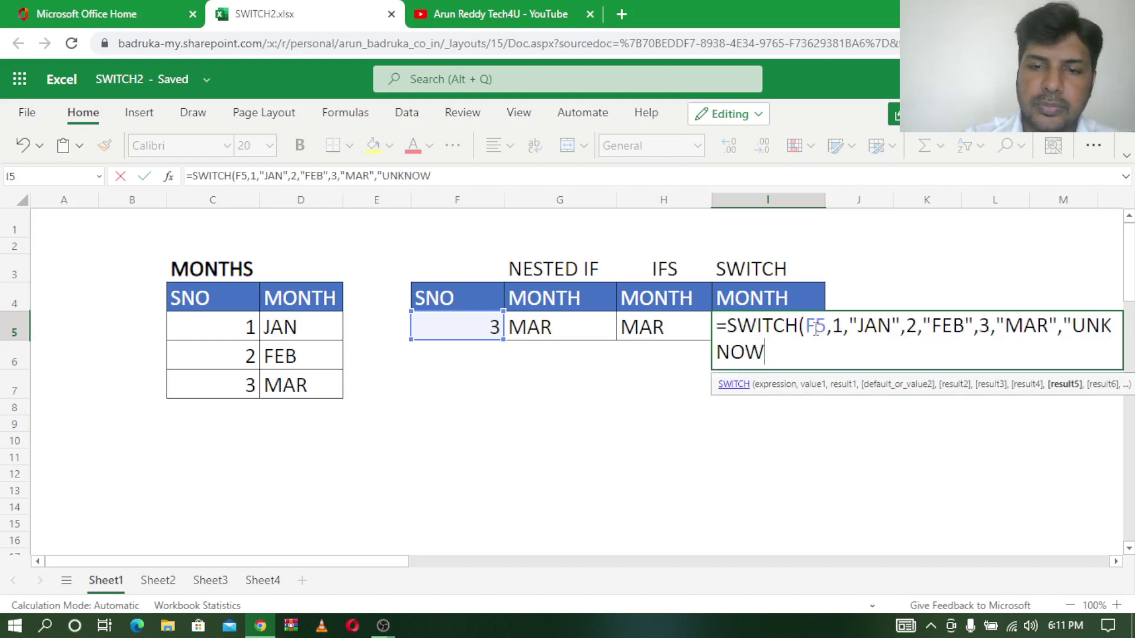
pyautogui.write('N"')
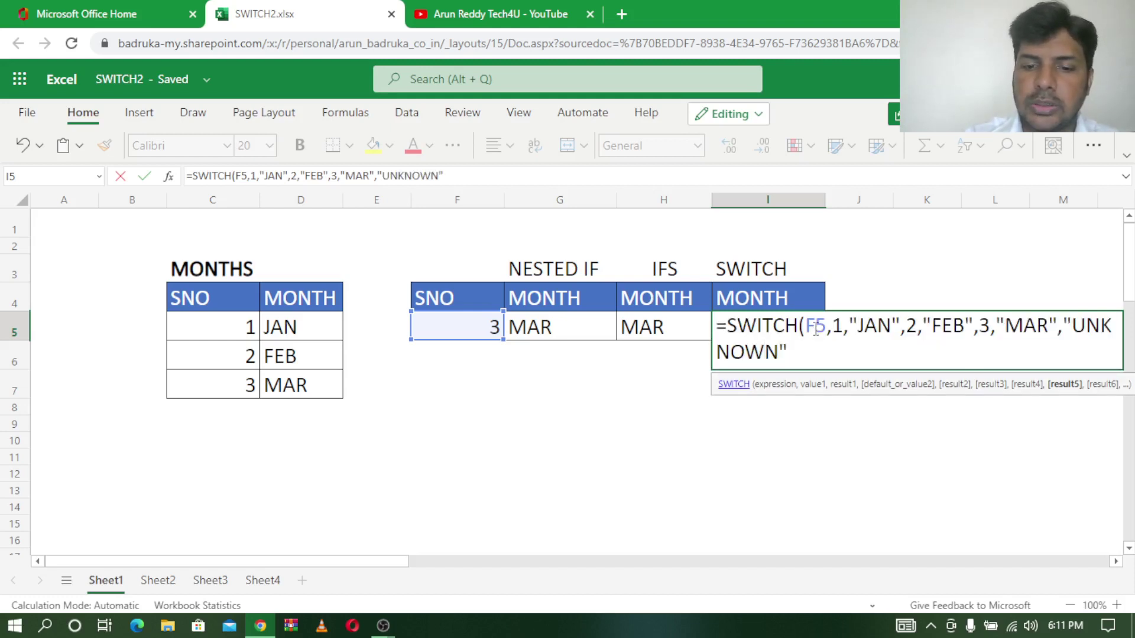
pyautogui.write(')')
pyautogui.press('Return')
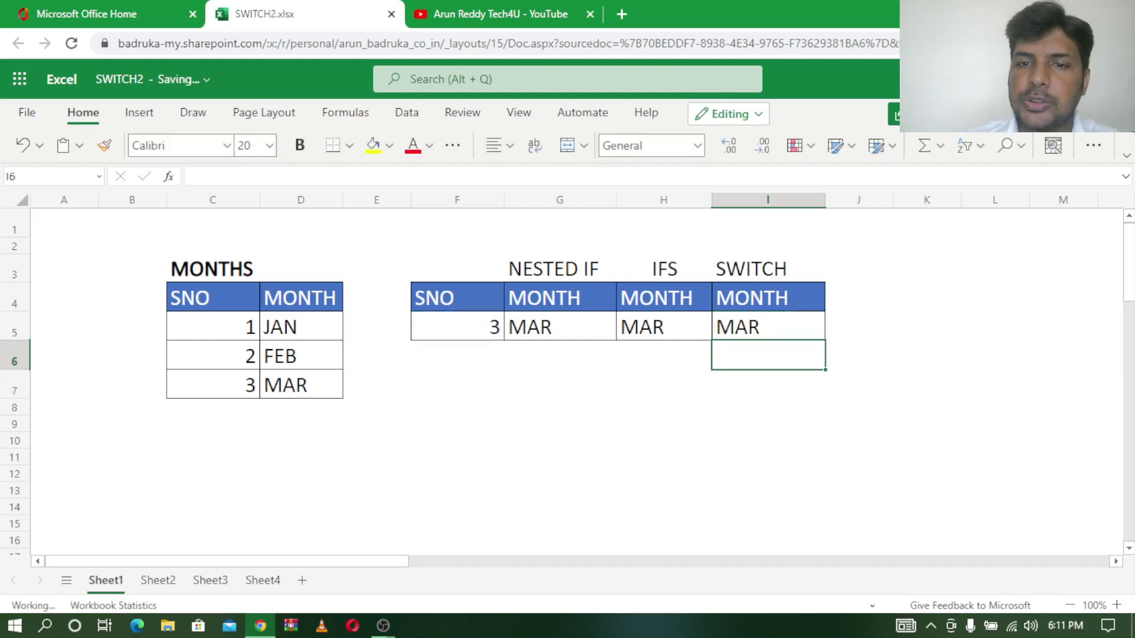
pyautogui.click(784, 319)
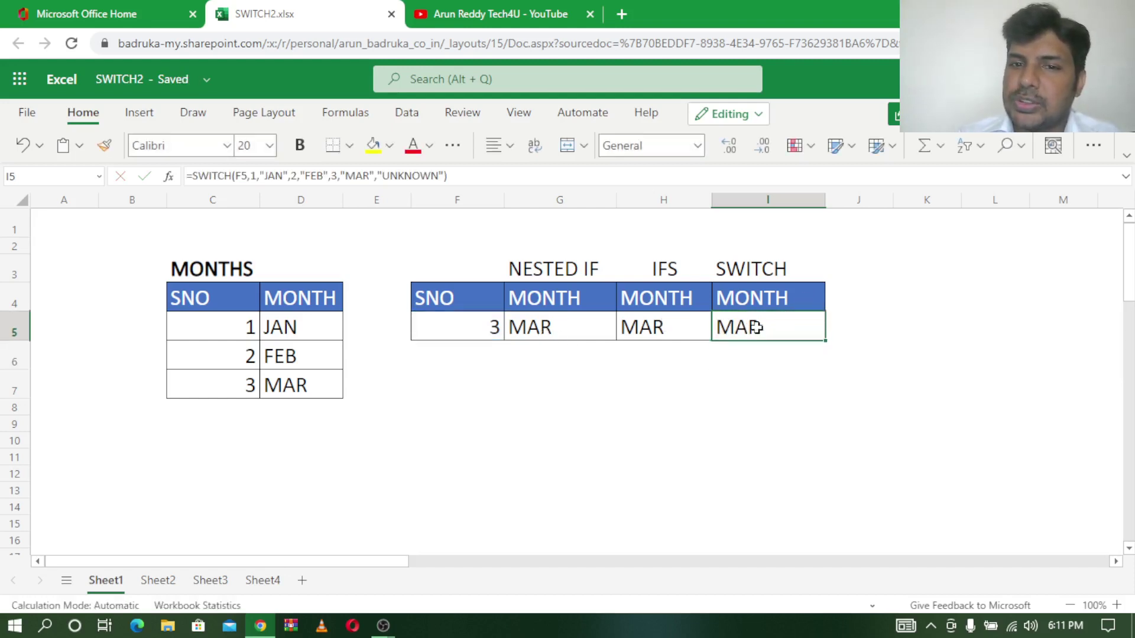
pyautogui.doubleClick(676, 331)
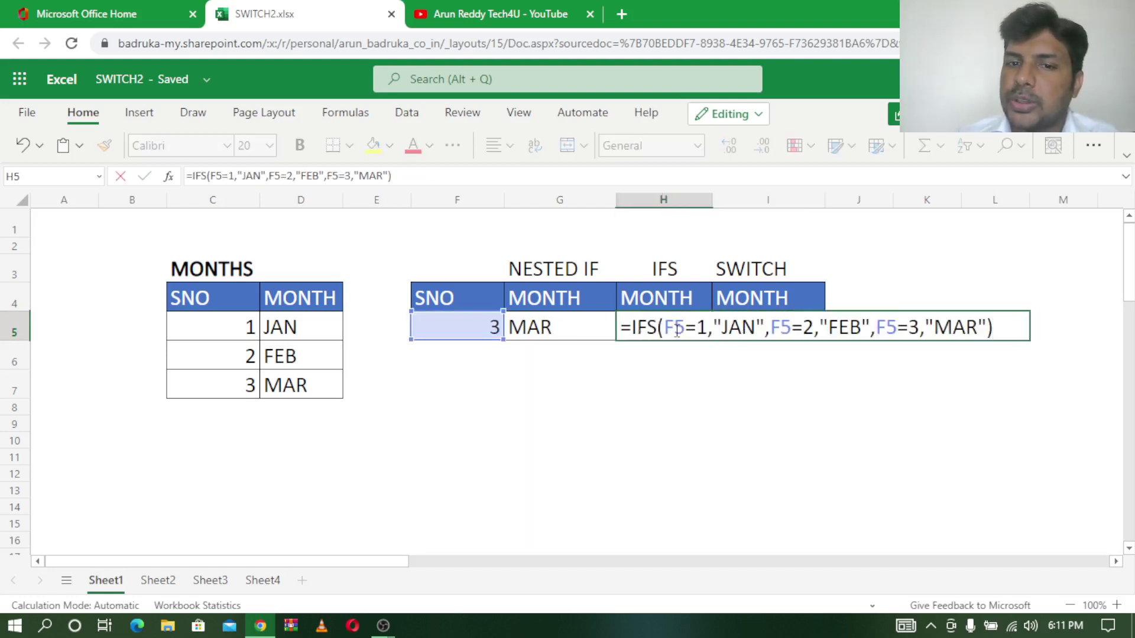
pyautogui.press('Return')
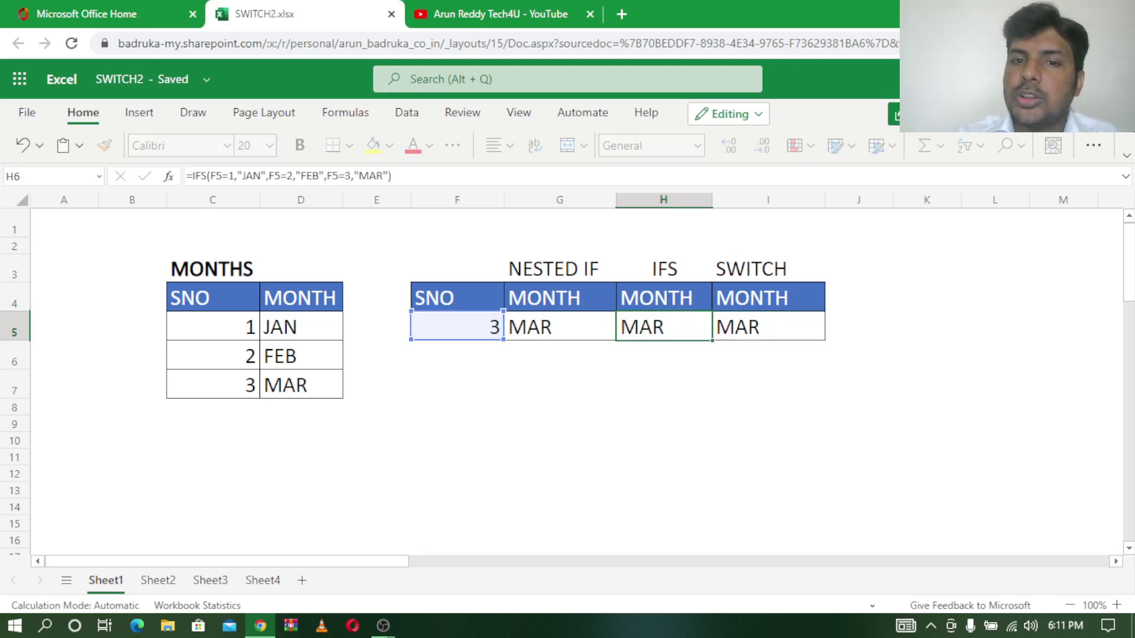
pyautogui.click(790, 330)
pyautogui.doubleClick(790, 330)
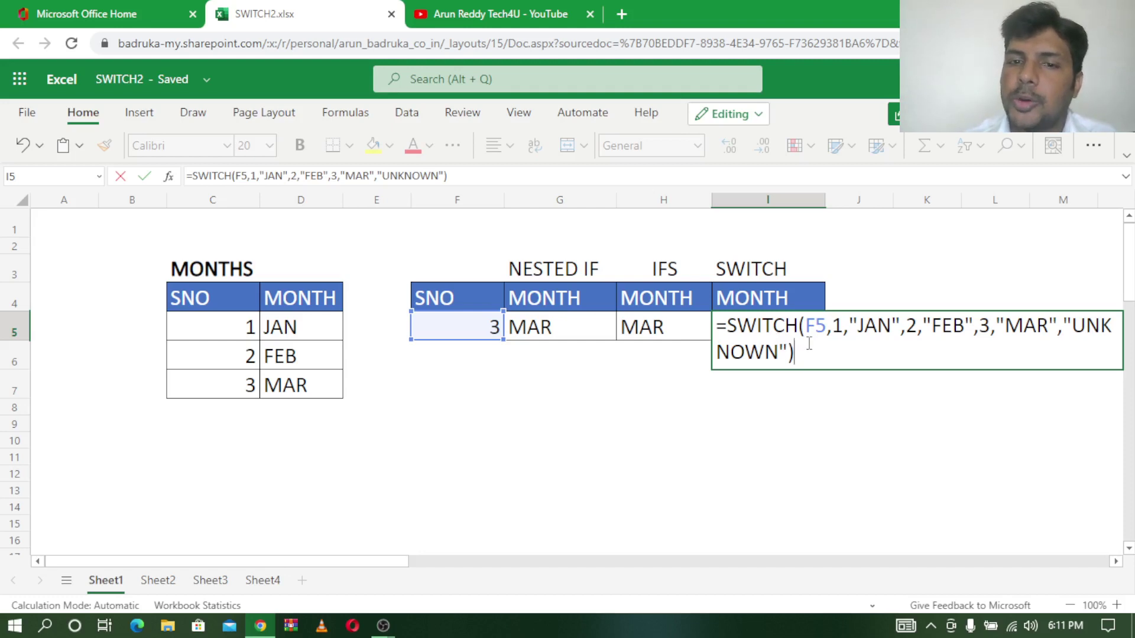
pyautogui.press('Return')
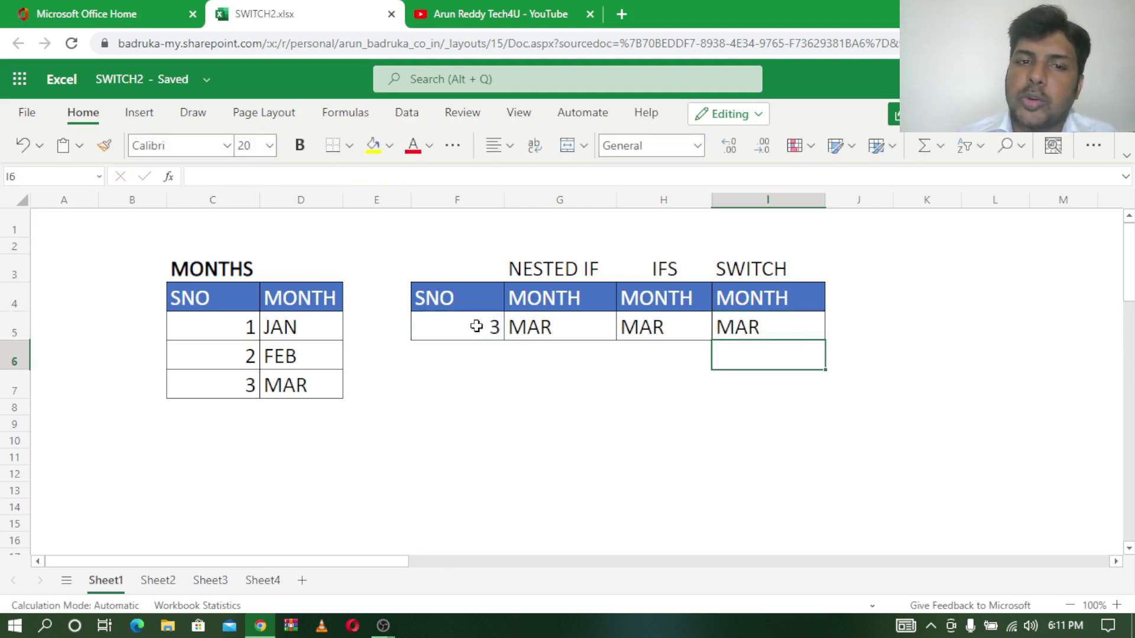
pyautogui.click(476, 326)
# - Change the serial number in F5 to 1, then to the out-of-range value 5
pyautogui.press('BackSpace')
pyautogui.write('1')
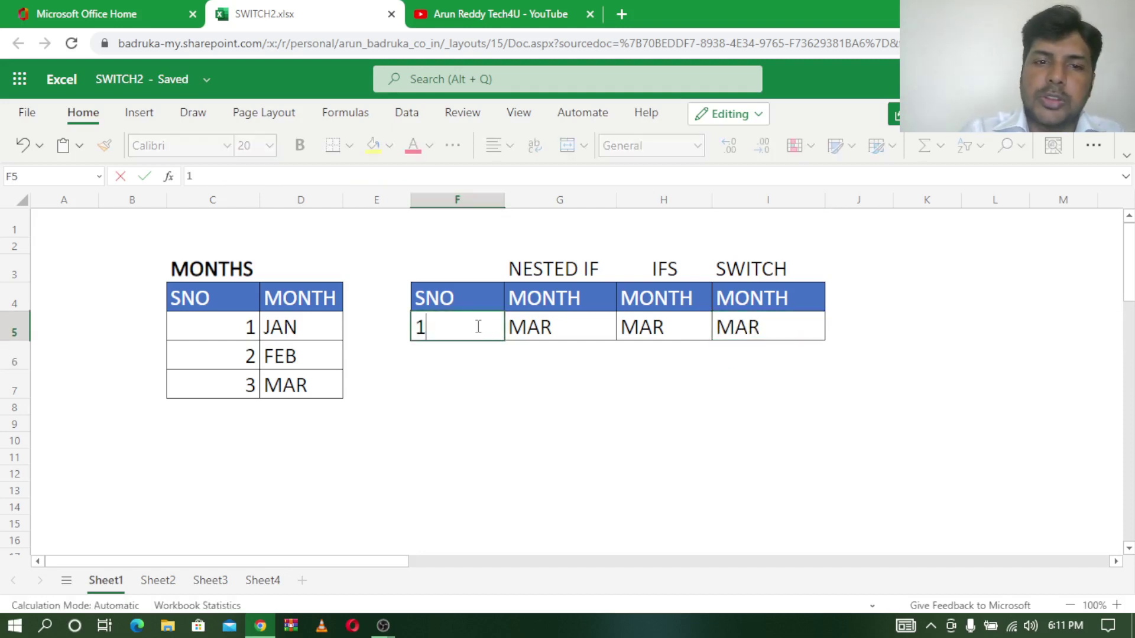
pyautogui.press('Return')
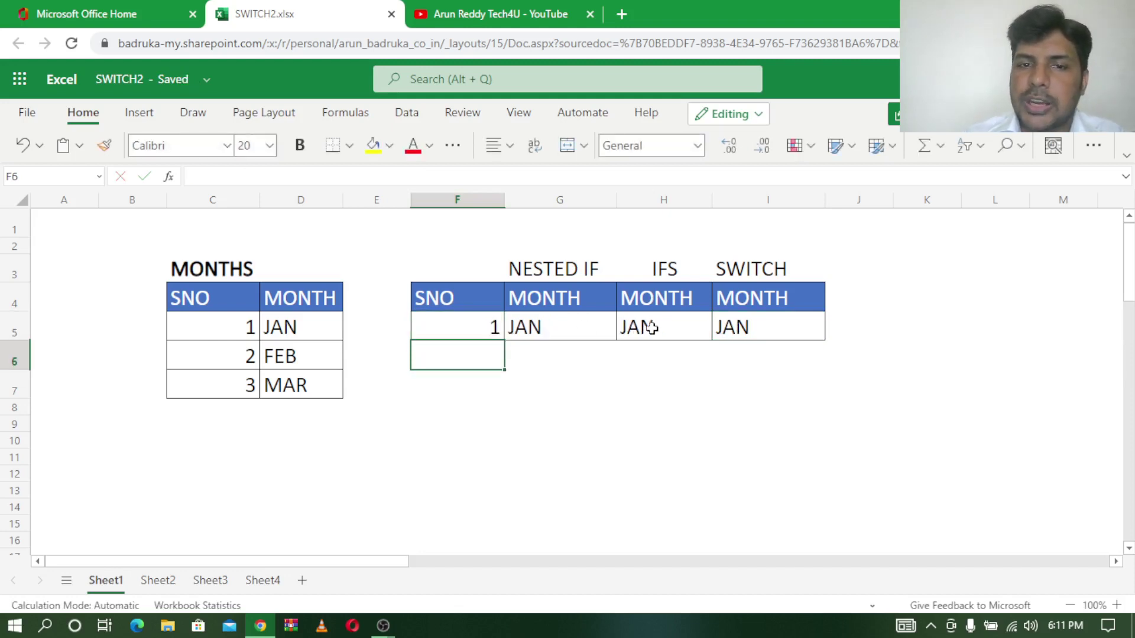
pyautogui.click(491, 327)
pyautogui.write('5')
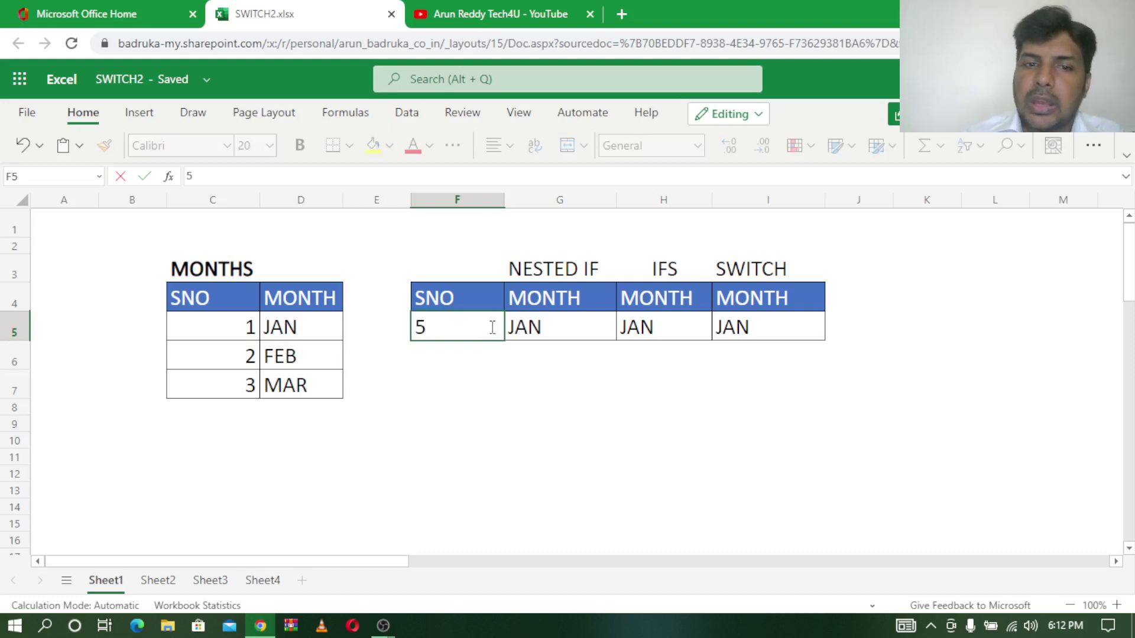
pyautogui.press('Return')
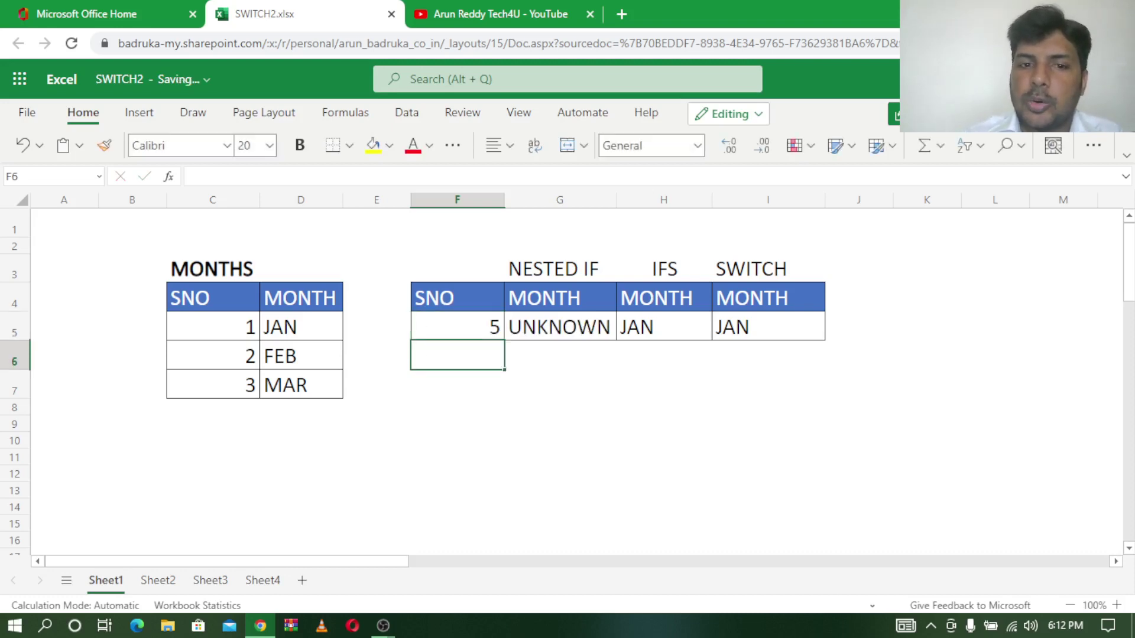
# - Compare results: nested IF and SWITCH show UNKNOWN, IFS shows #N/A
pyautogui.click(575, 326)
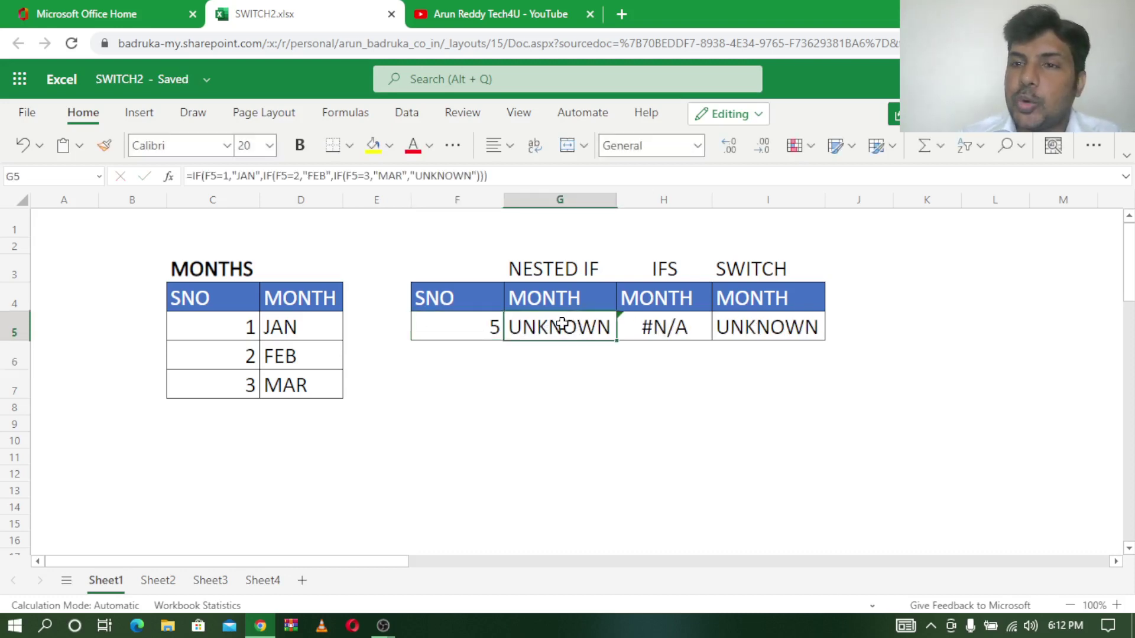
pyautogui.click(768, 325)
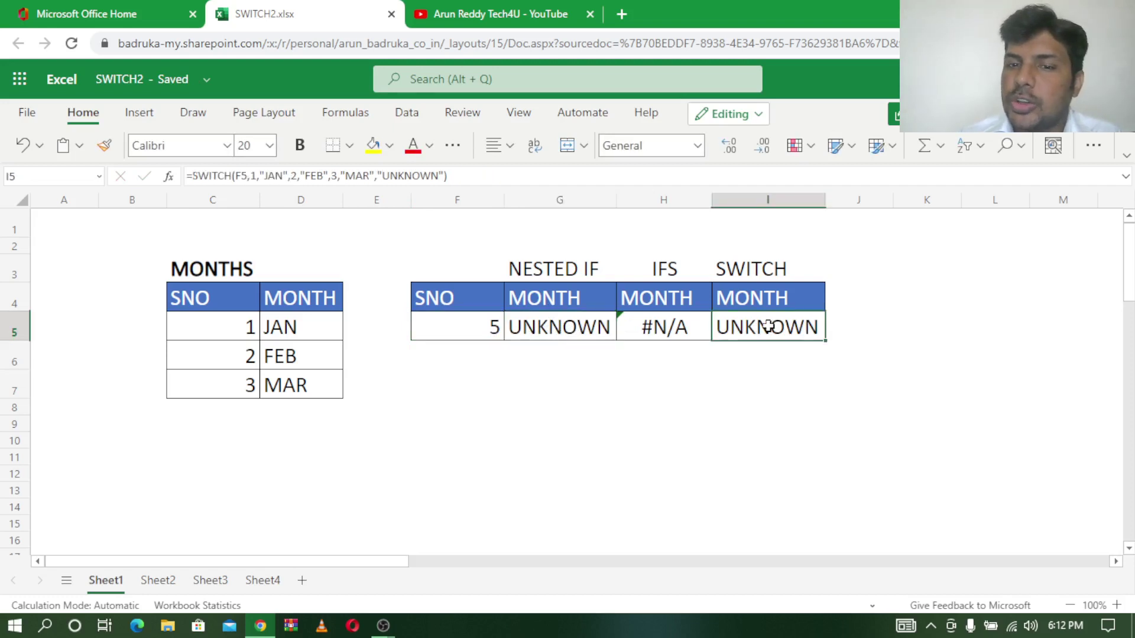
pyautogui.click(657, 329)
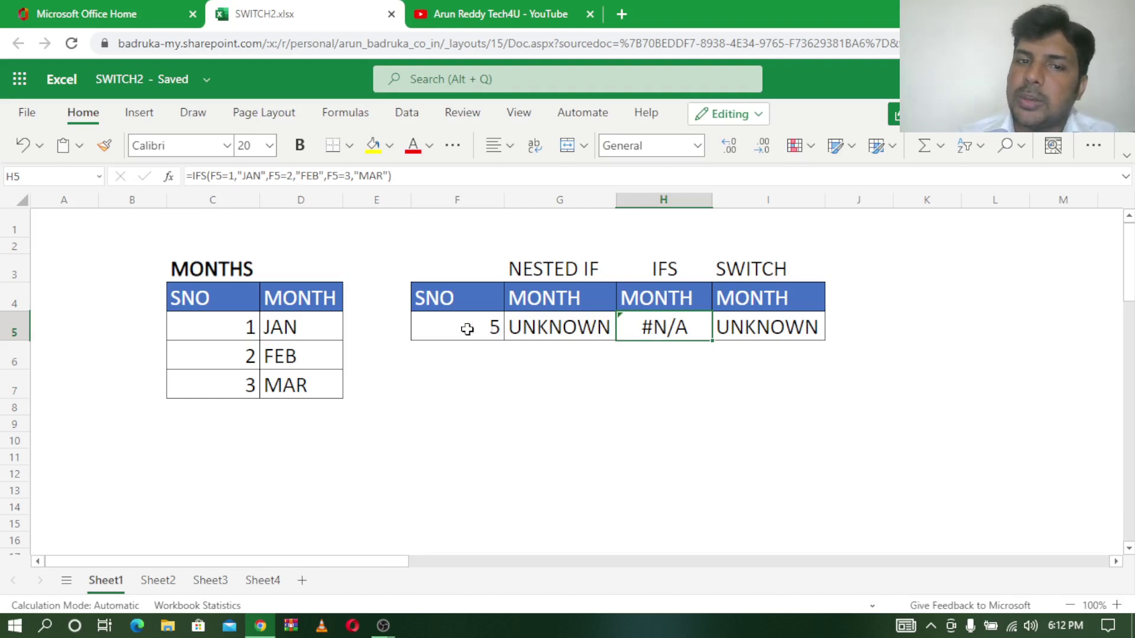
pyautogui.click(231, 328)
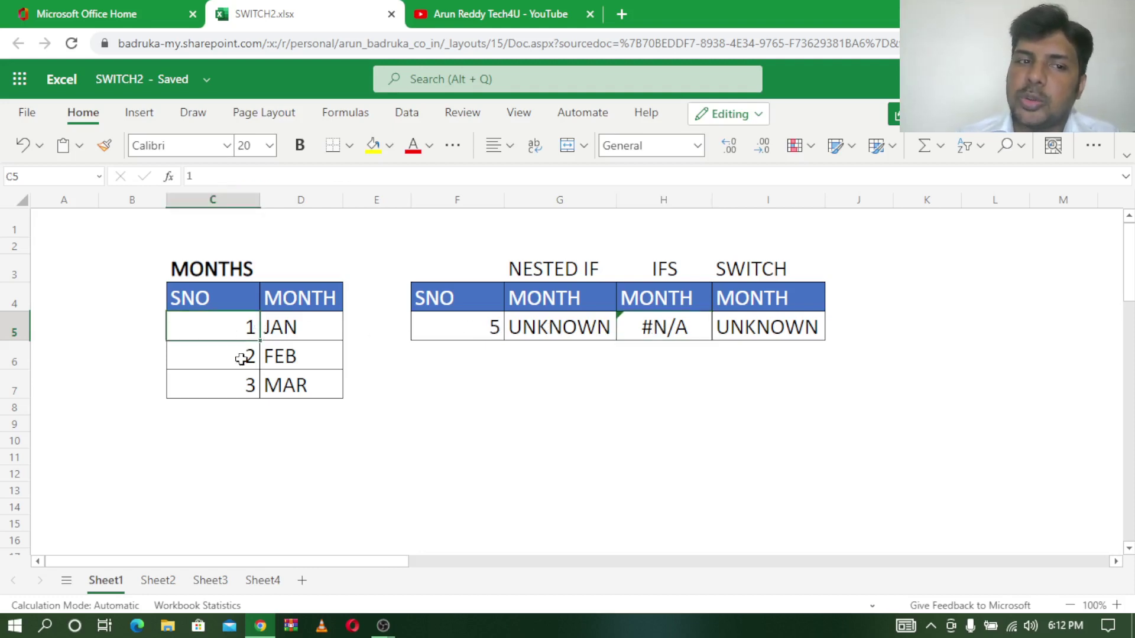
pyautogui.click(474, 327)
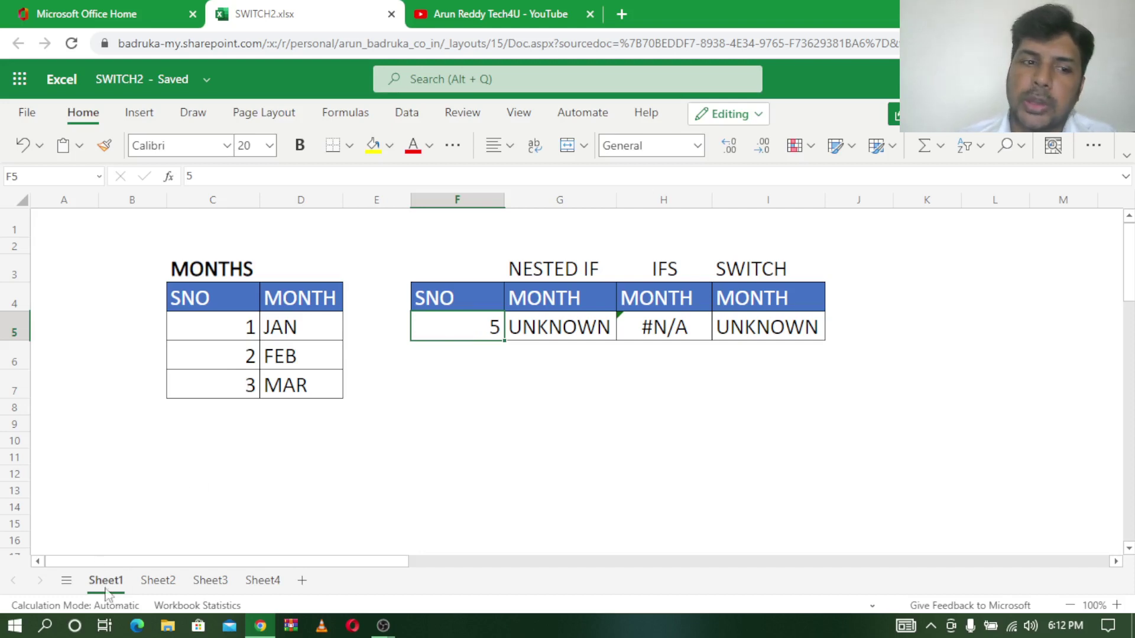
# - On Sheet2, review the grade key: A for >80, B for >60, C for >40
pyautogui.click(155, 581)
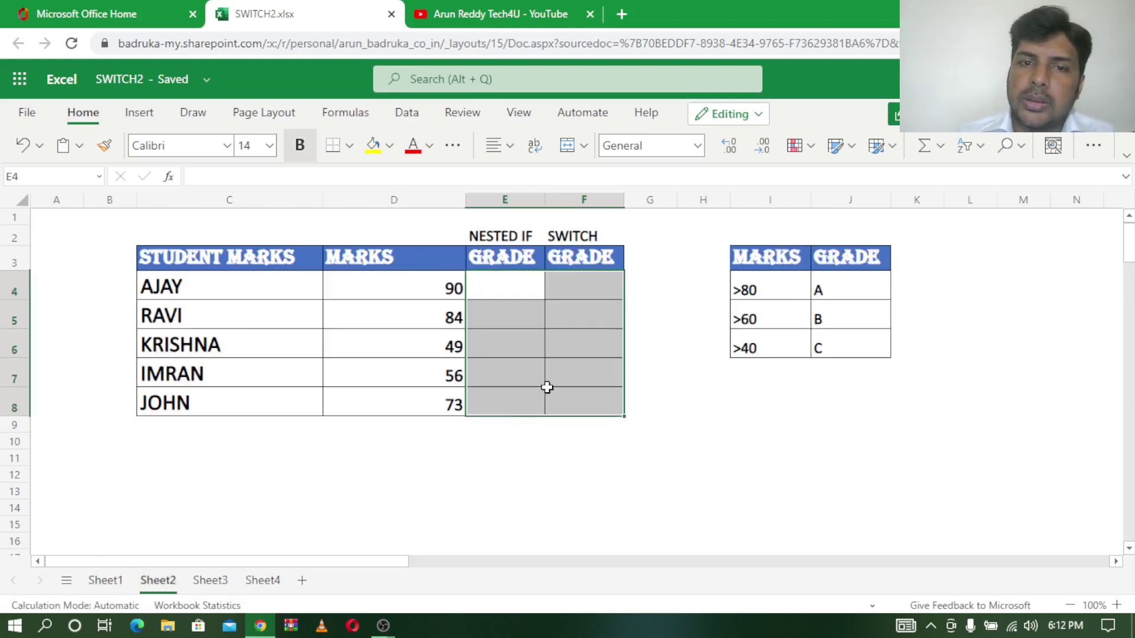
pyautogui.click(550, 395)
pyautogui.click(759, 283)
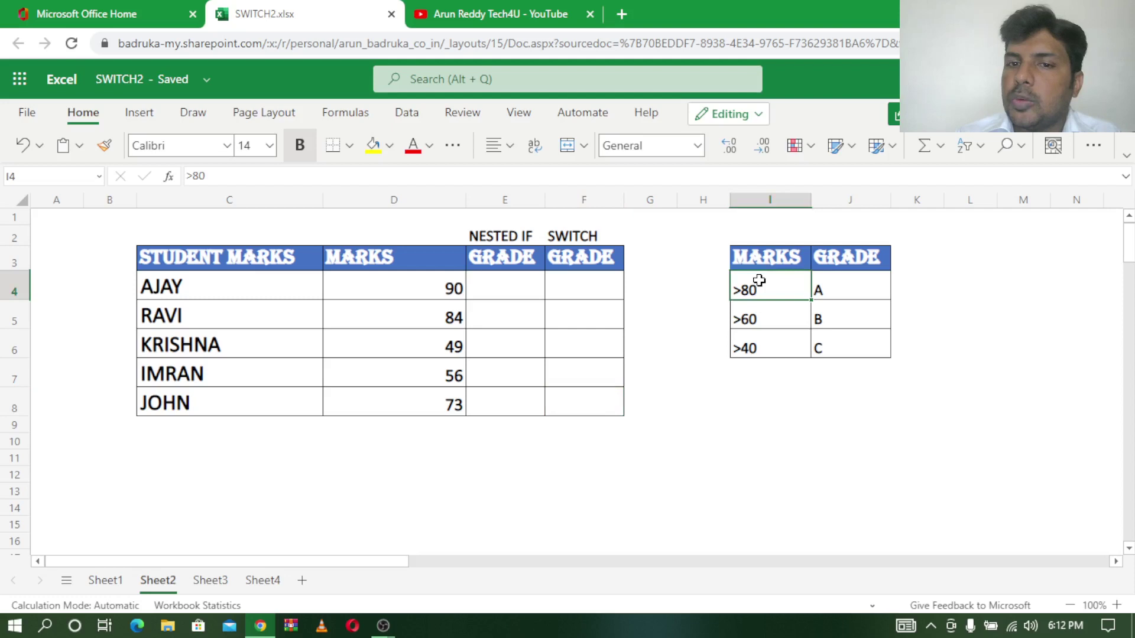
pyautogui.click(850, 288)
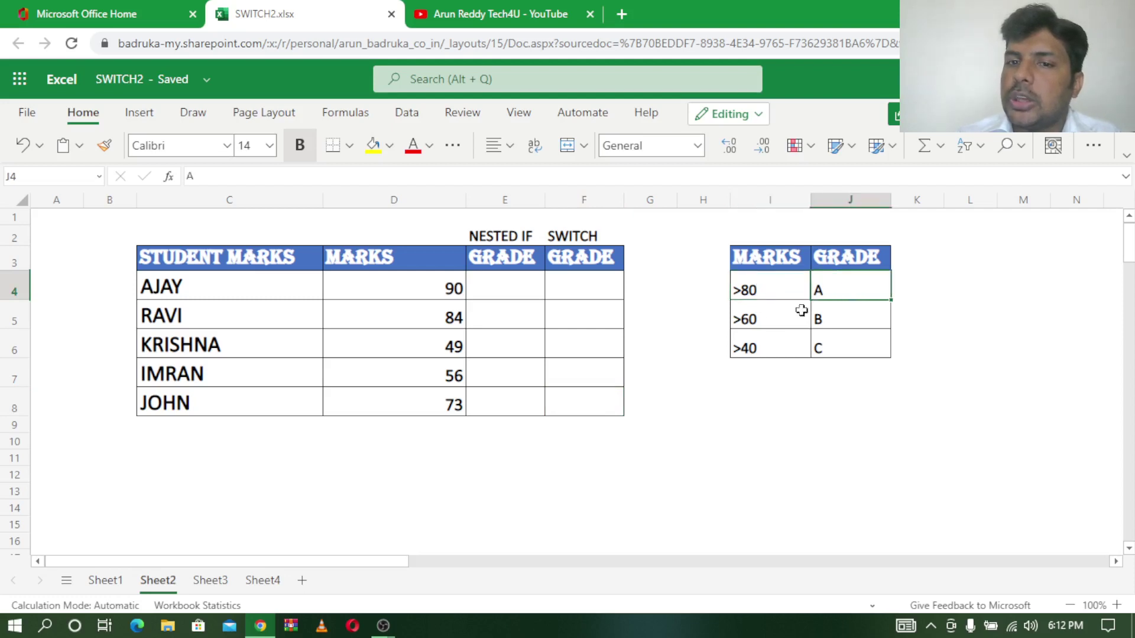
pyautogui.click(775, 320)
pyautogui.click(853, 317)
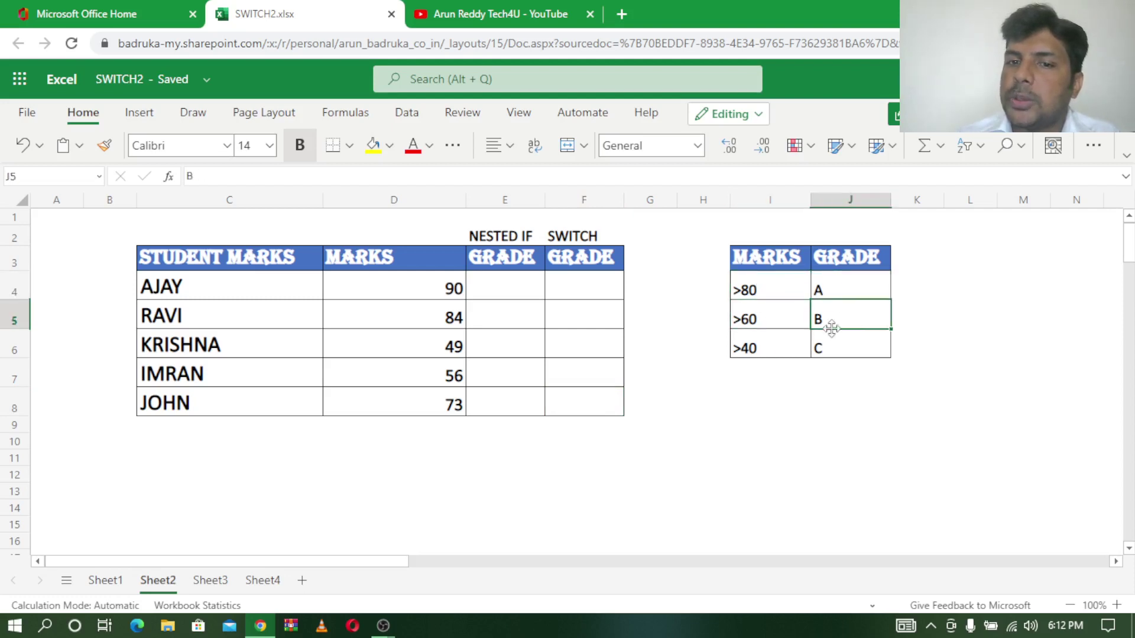
pyautogui.click(750, 350)
pyautogui.click(845, 346)
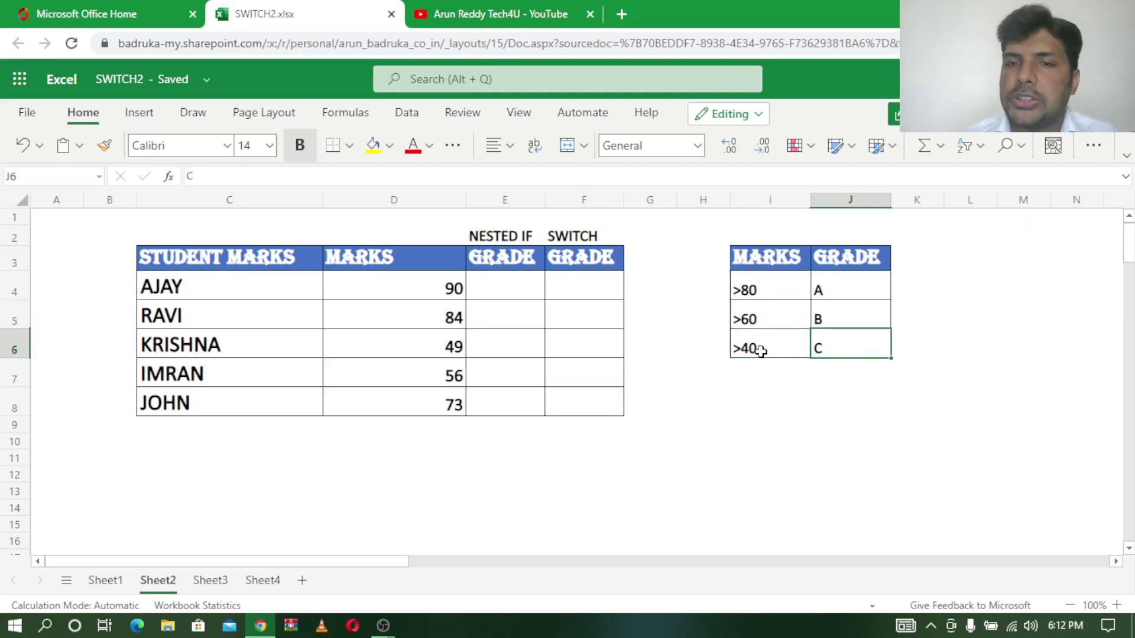
# - Narrow the MARKS column slightly and select E4 under the NESTED IF heading
pyautogui.moveTo(465, 194); pyautogui.dragTo(446, 194)
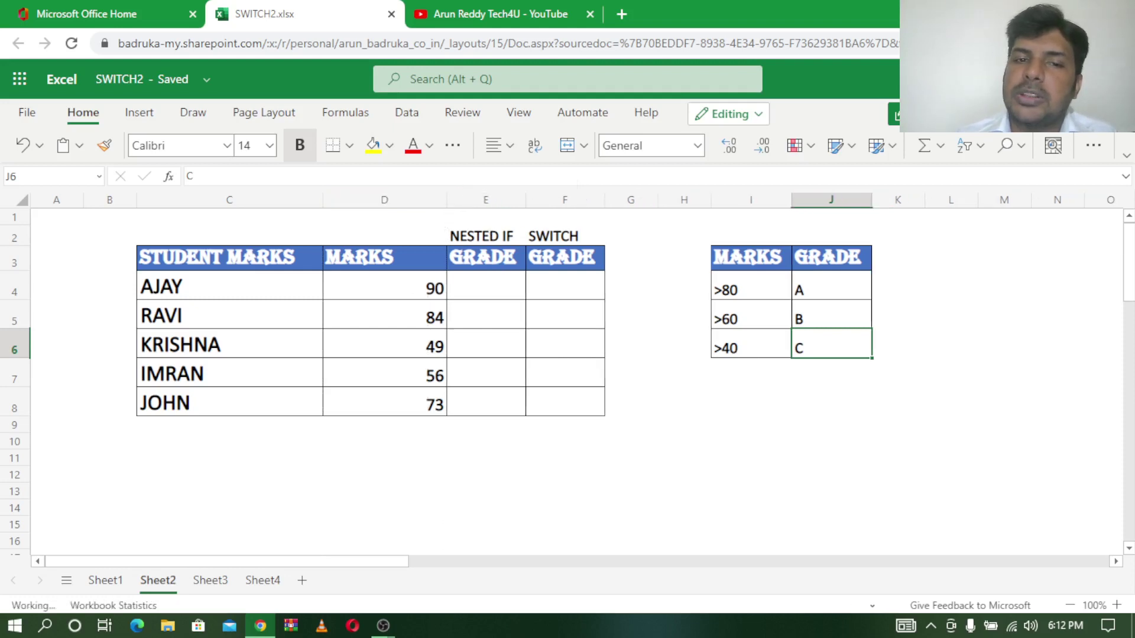
pyautogui.click(484, 289)
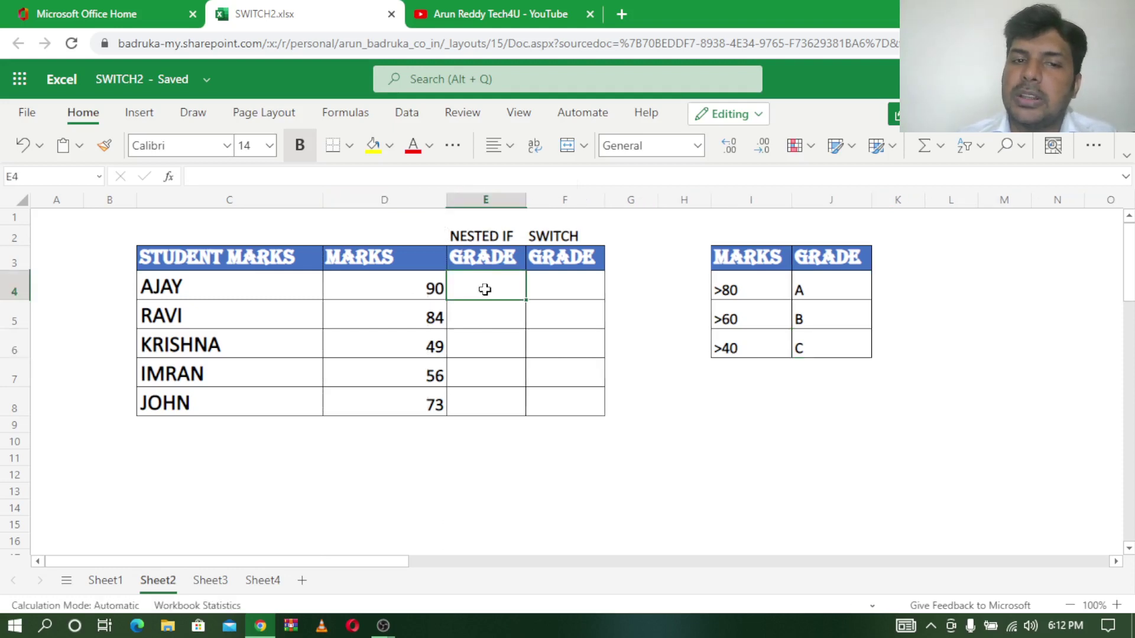
pyautogui.click(499, 234)
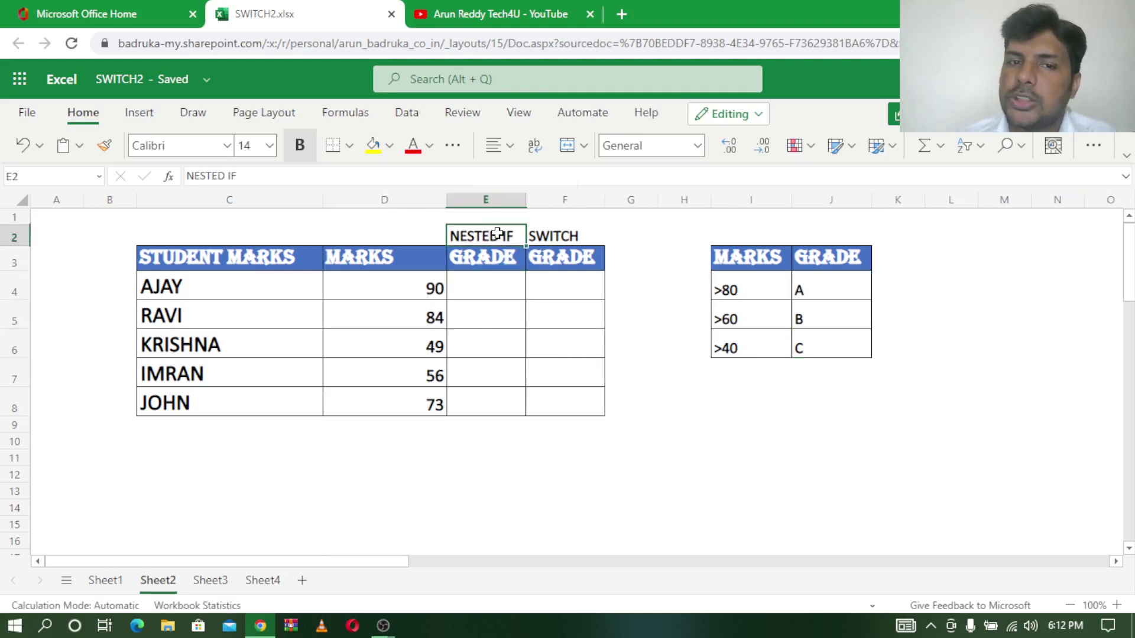
pyautogui.click(558, 231)
pyautogui.click(481, 289)
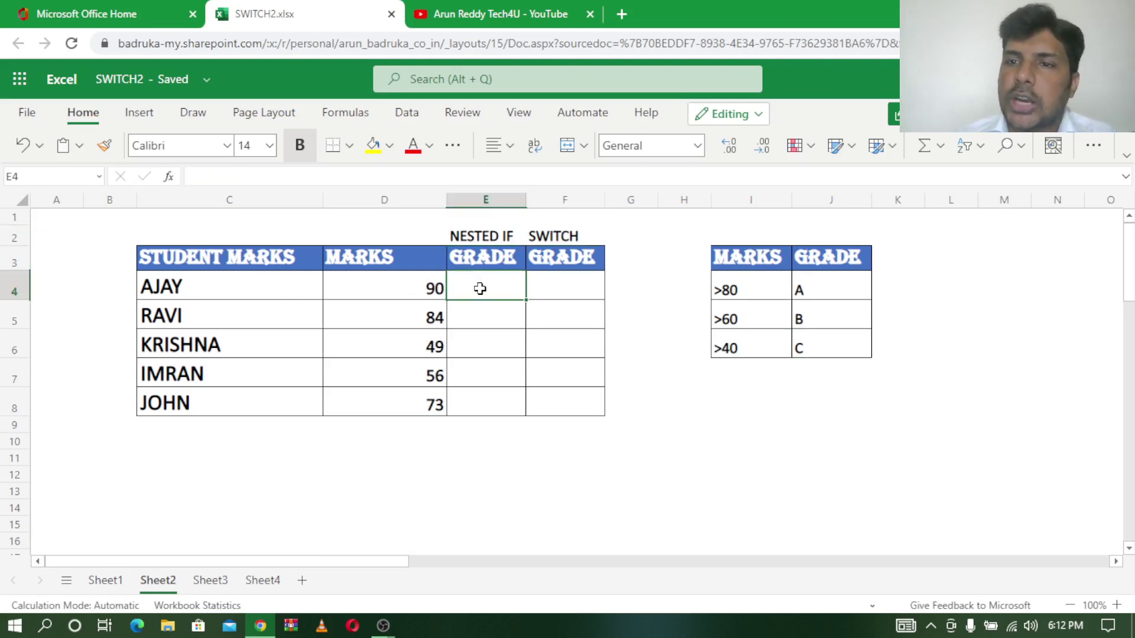
# - Enter =IF(D4>80,"A",IF(D4>60,"B",IF(D4>40,"C","FAIL"))) in E4, returning A for 90 marks
pyautogui.write('=')
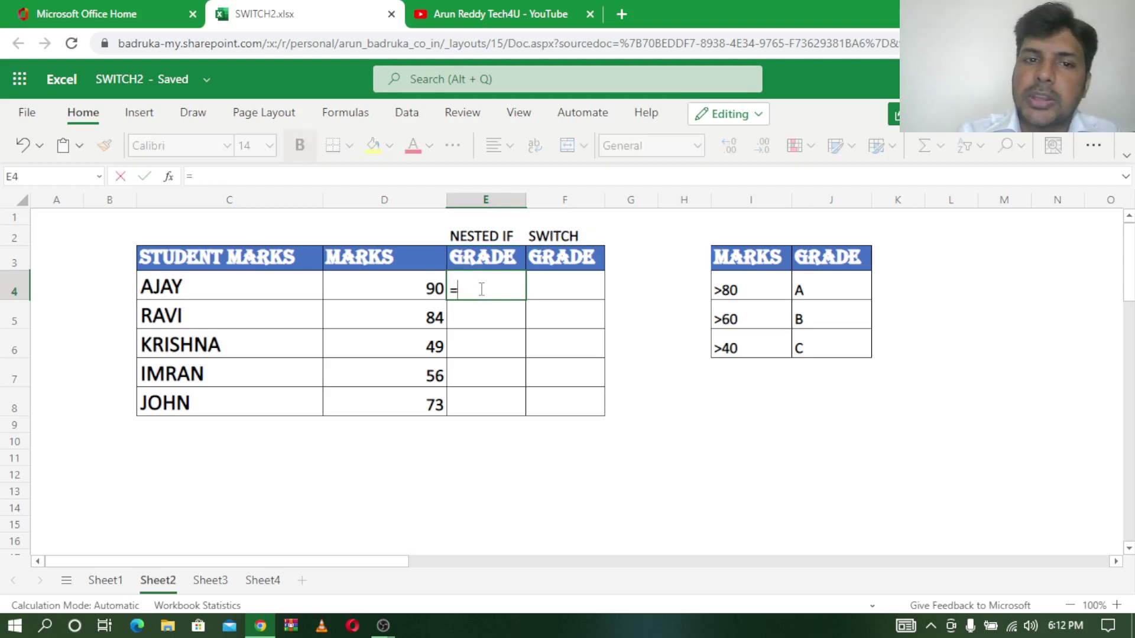
pyautogui.write('IF')
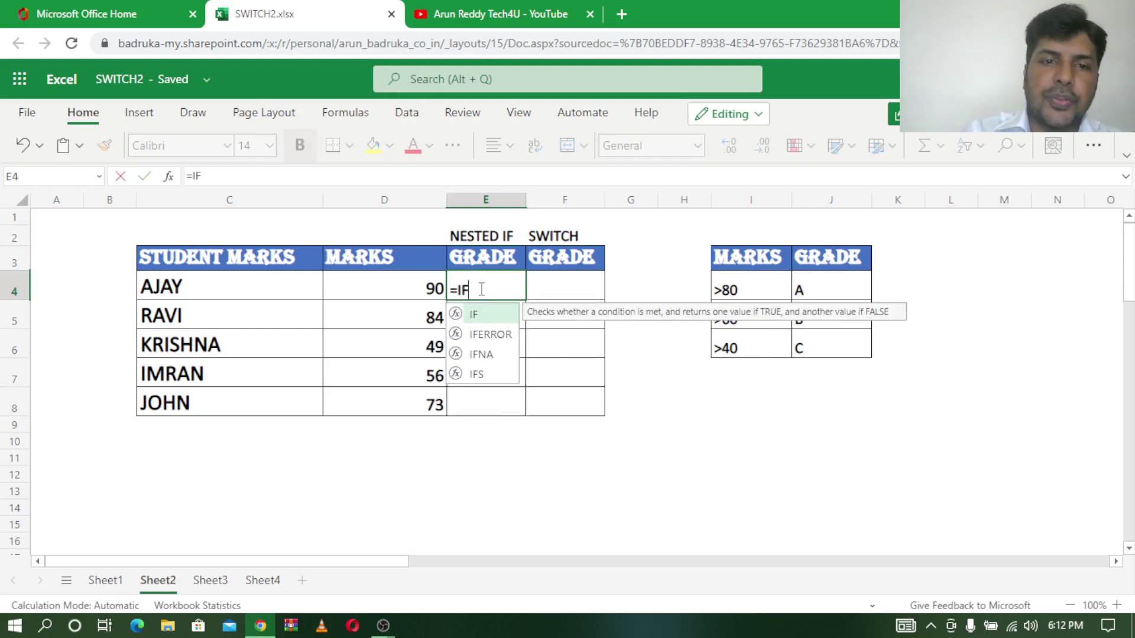
pyautogui.write('(')
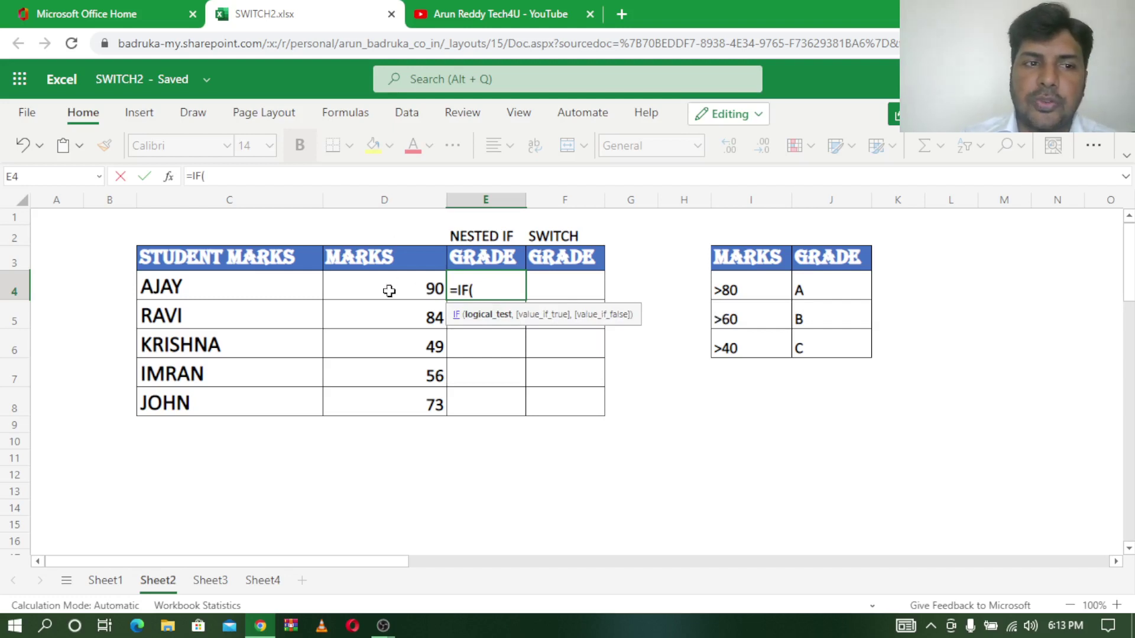
pyautogui.click(410, 288)
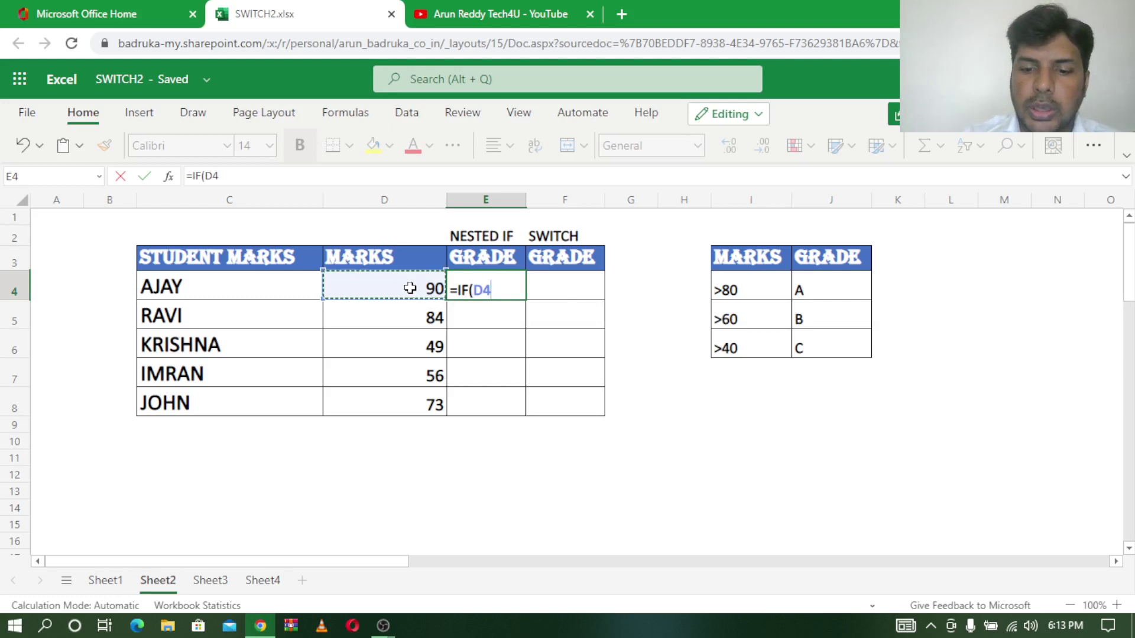
pyautogui.write('>')
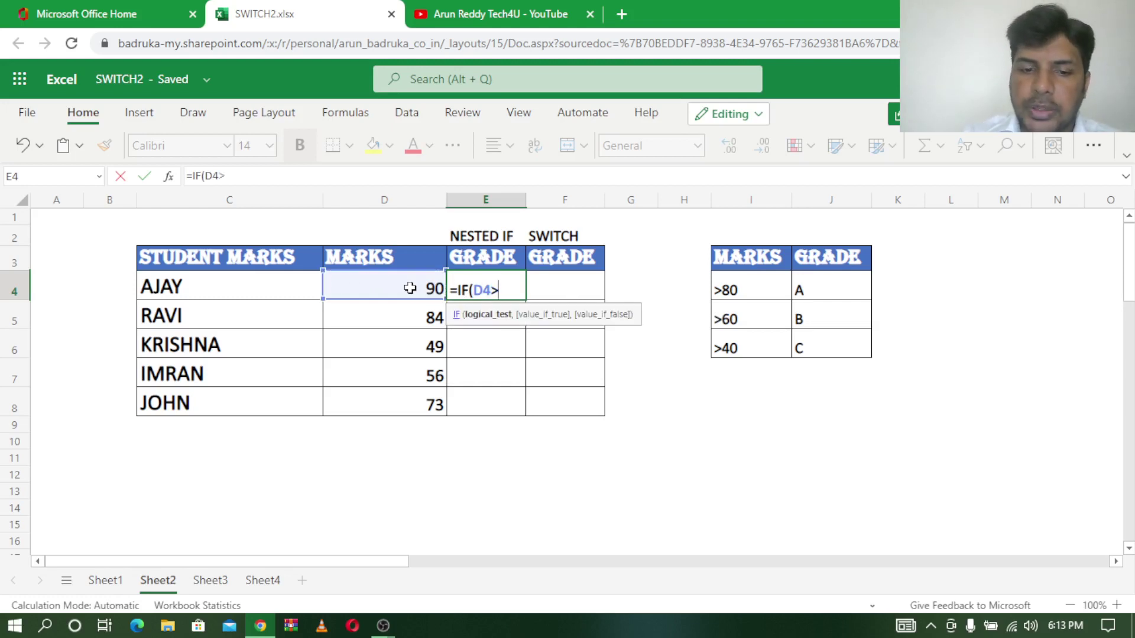
pyautogui.write('80')
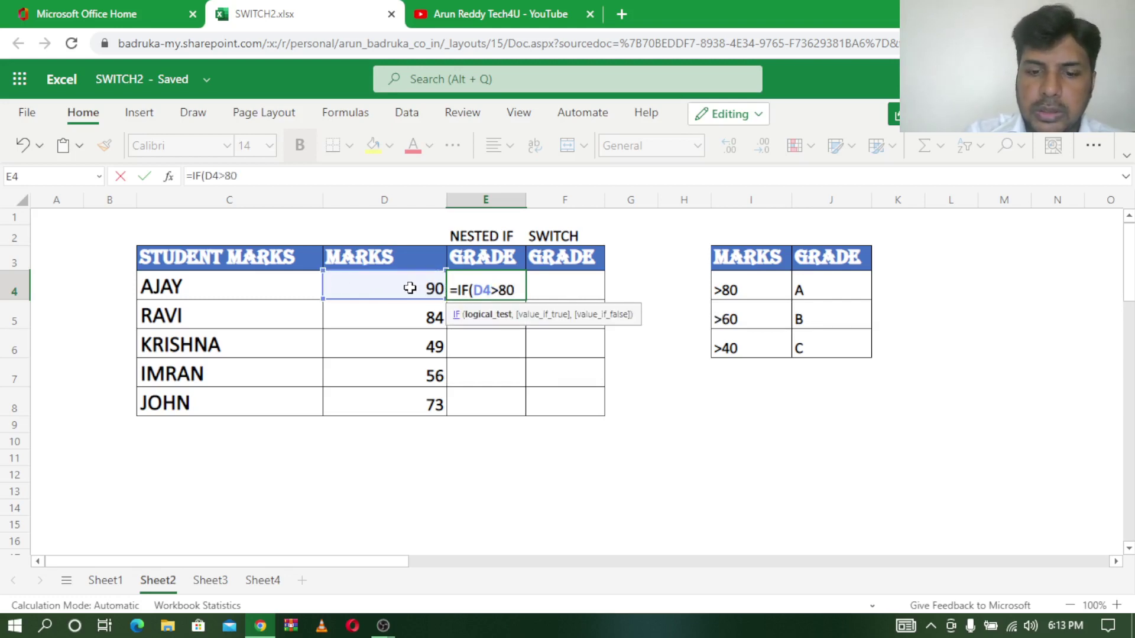
pyautogui.write(',"')
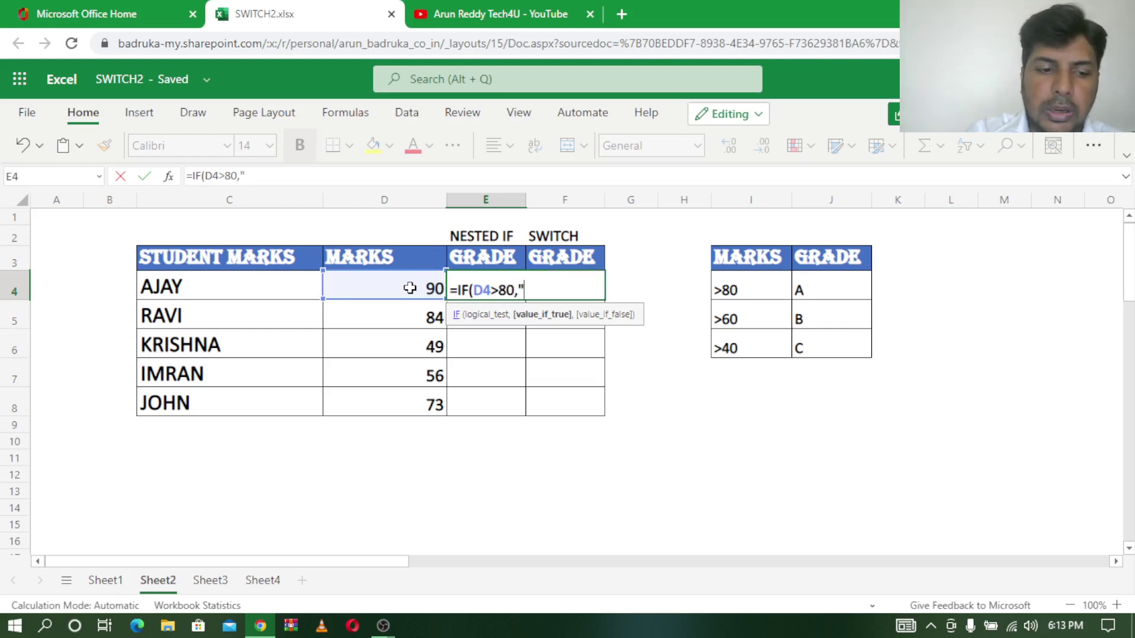
pyautogui.write('A"')
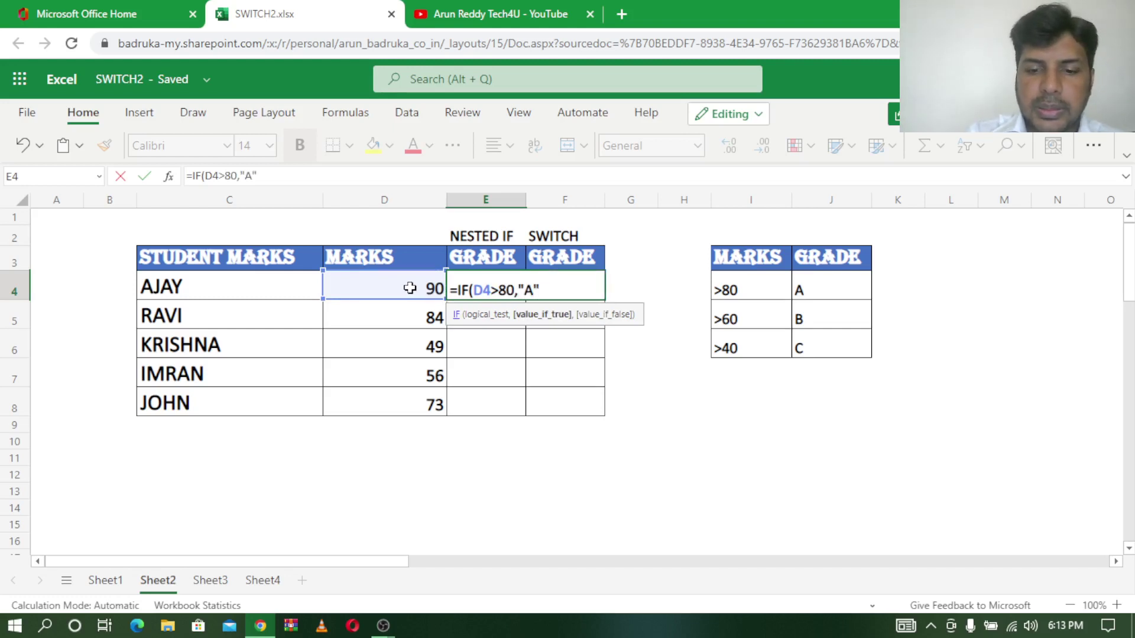
pyautogui.write(',')
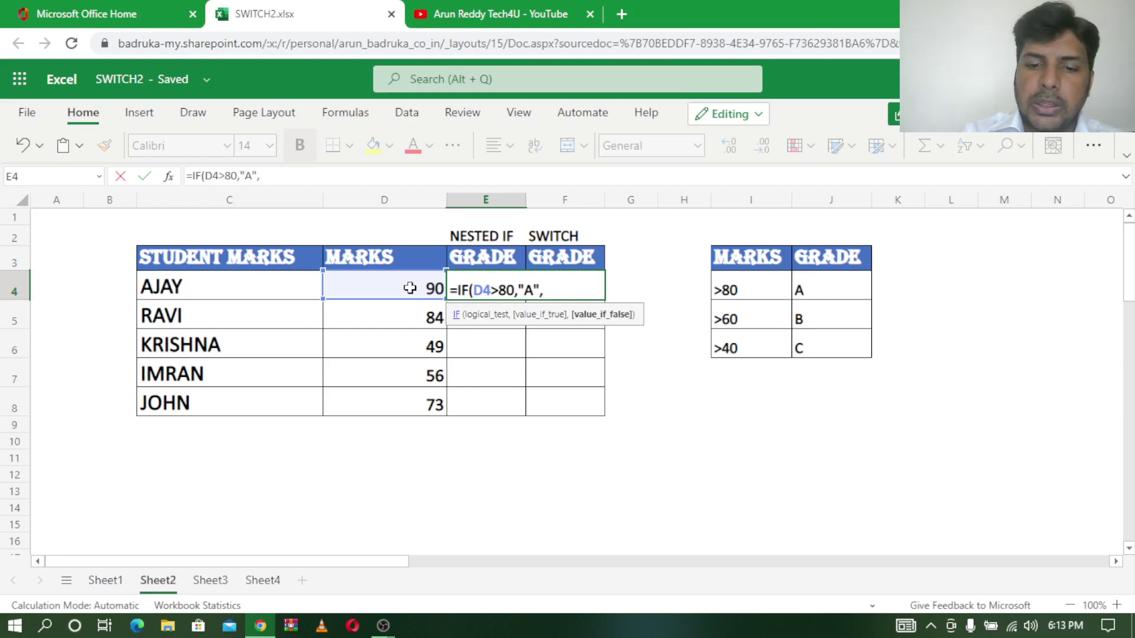
pyautogui.write('IF')
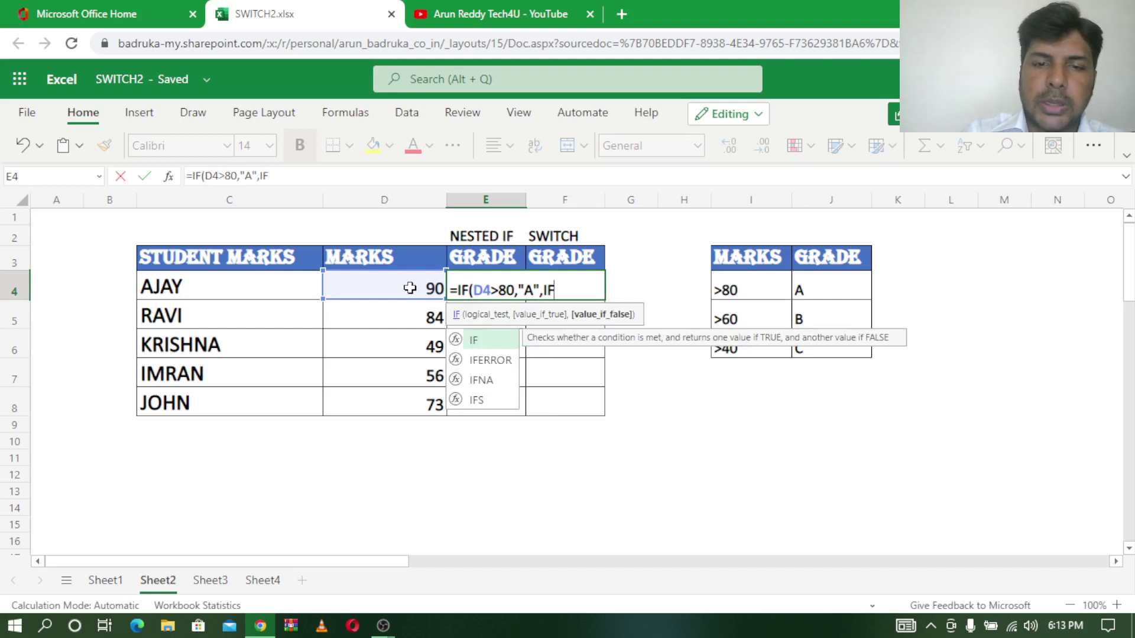
pyautogui.write('(')
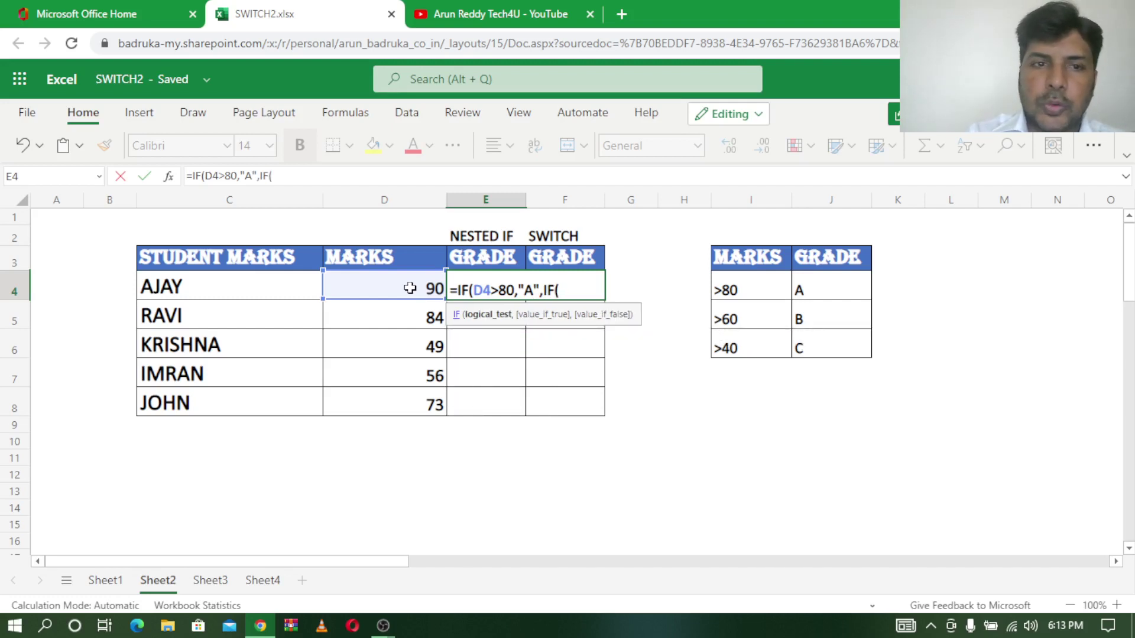
pyautogui.click(410, 288)
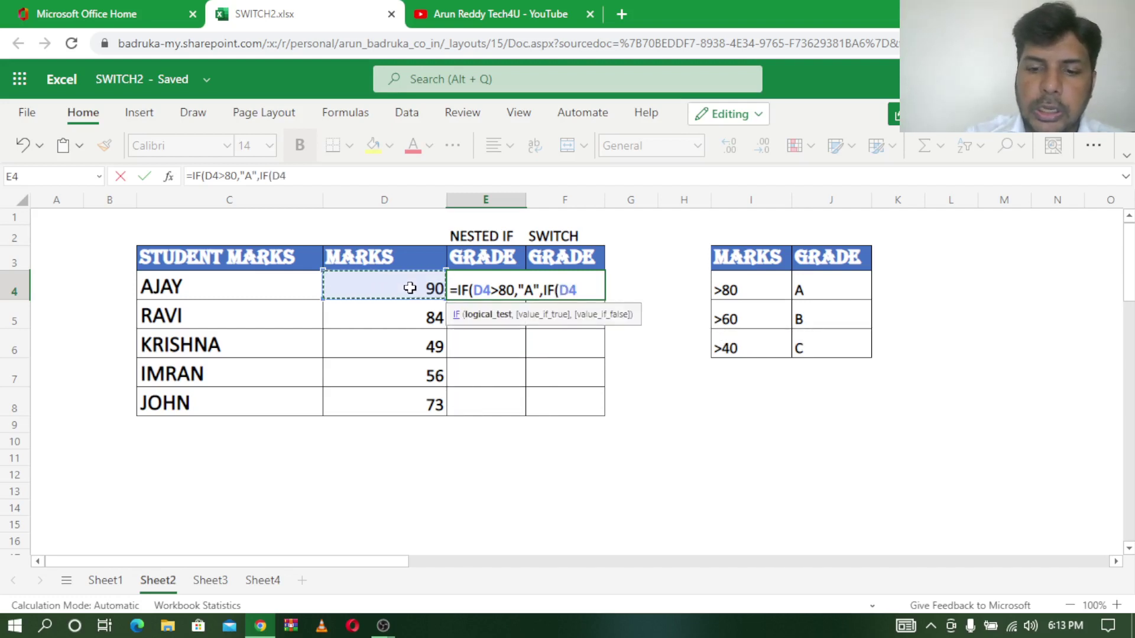
pyautogui.write('>60')
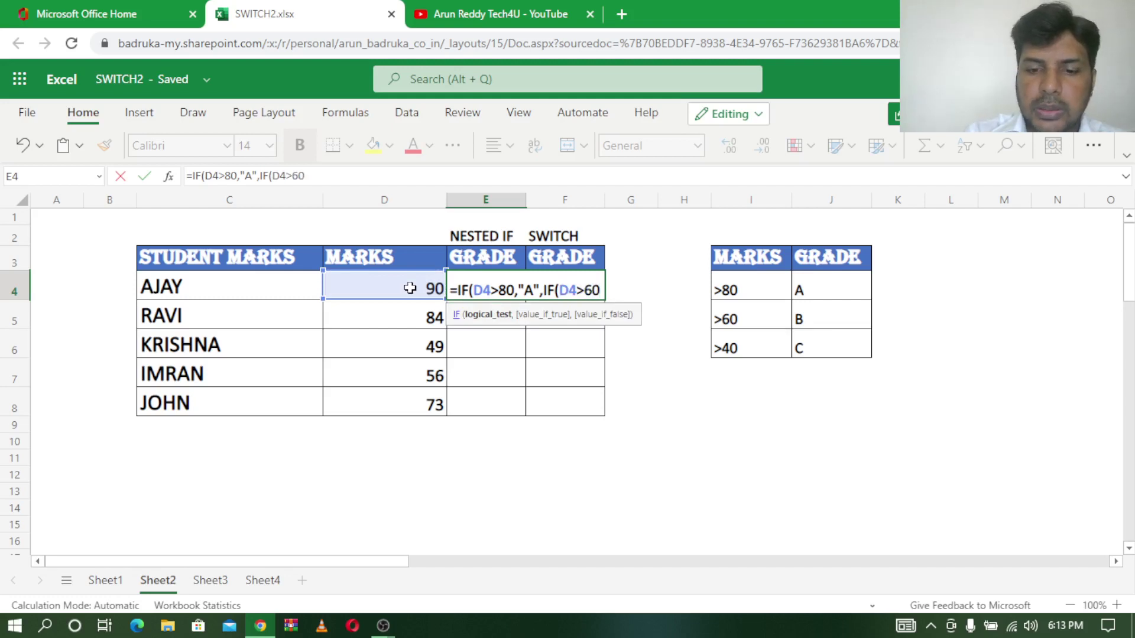
pyautogui.write(',"')
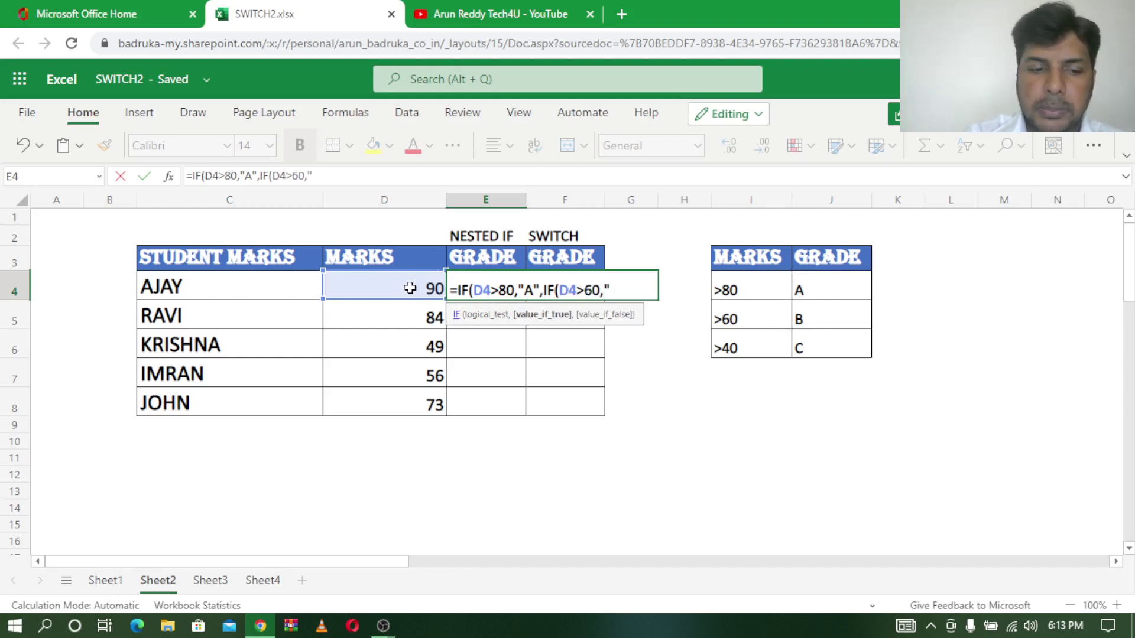
pyautogui.write('B"')
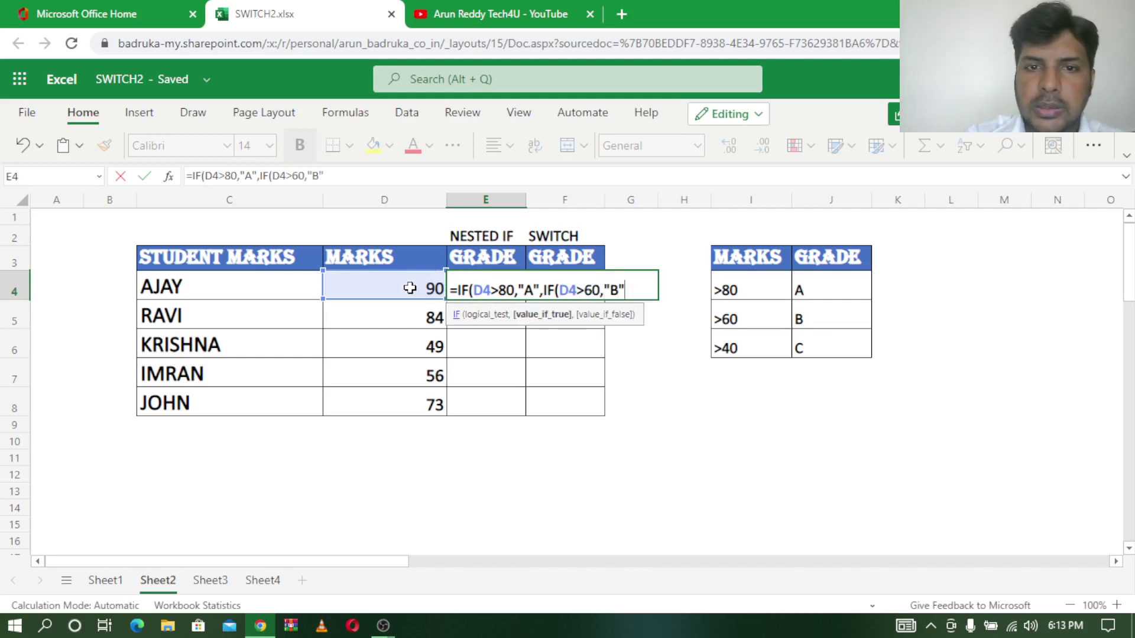
pyautogui.write(',I')
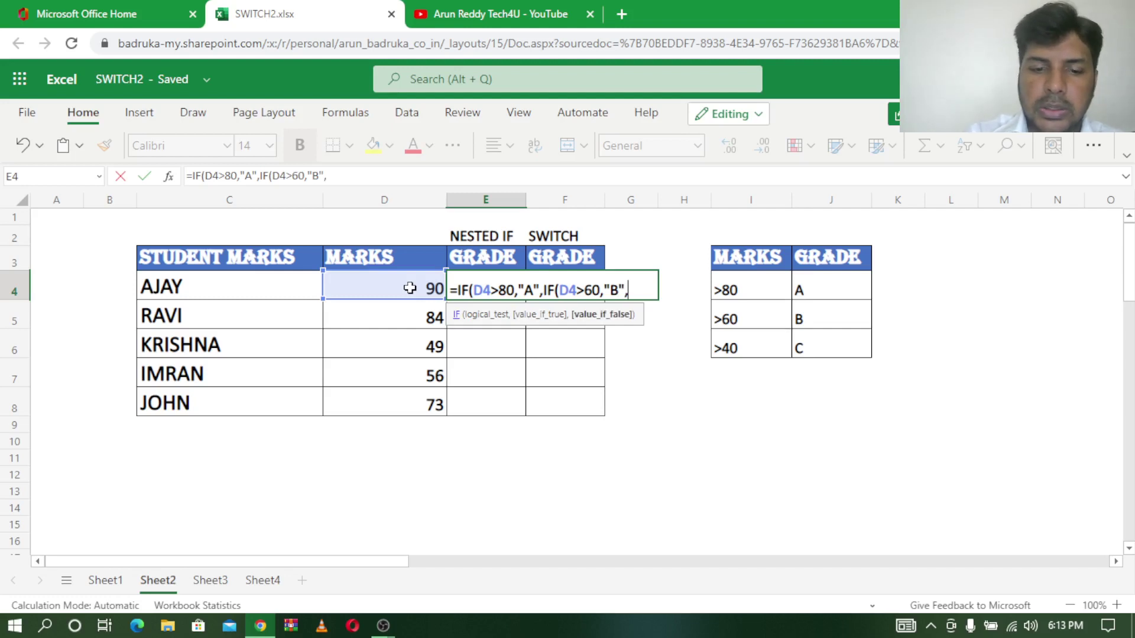
pyautogui.write('F(')
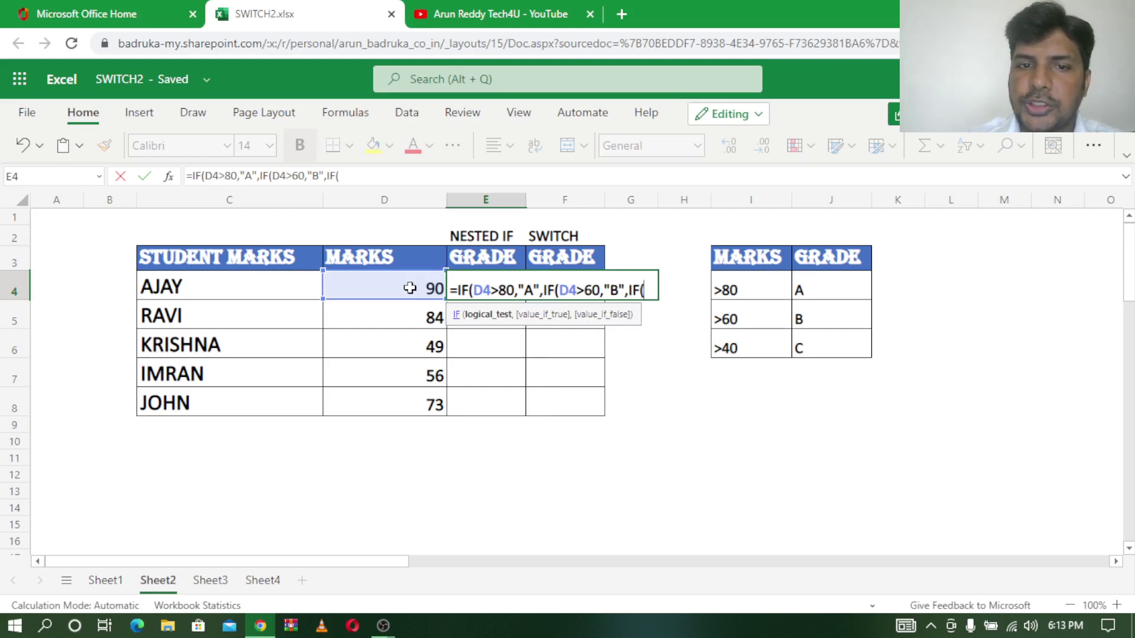
pyautogui.click(410, 288)
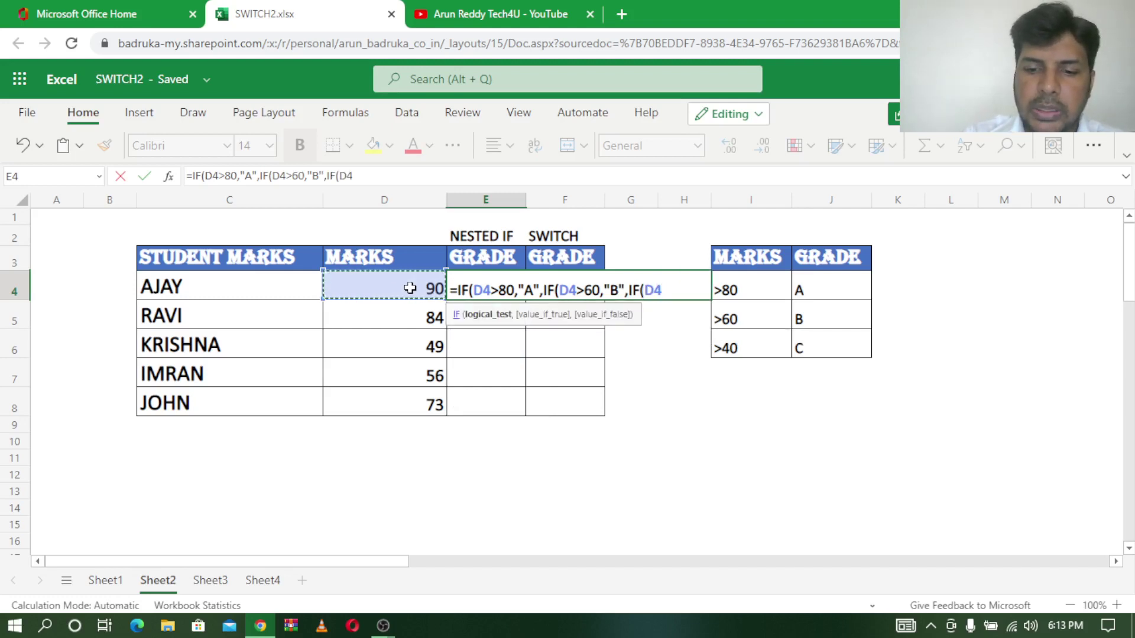
pyautogui.write('>40')
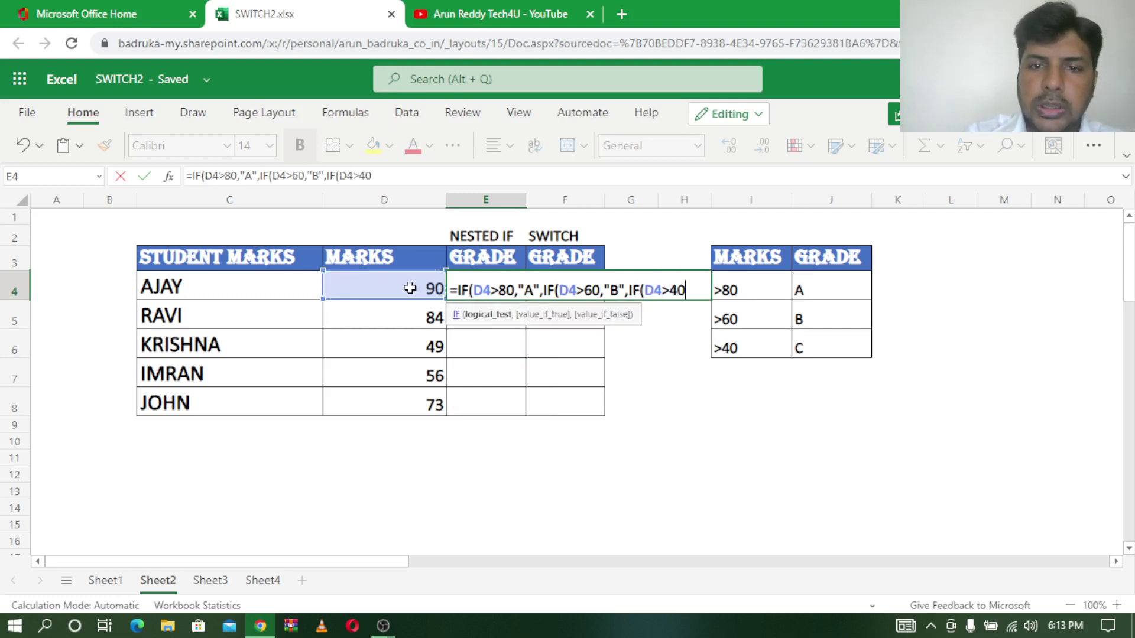
pyautogui.write(',')
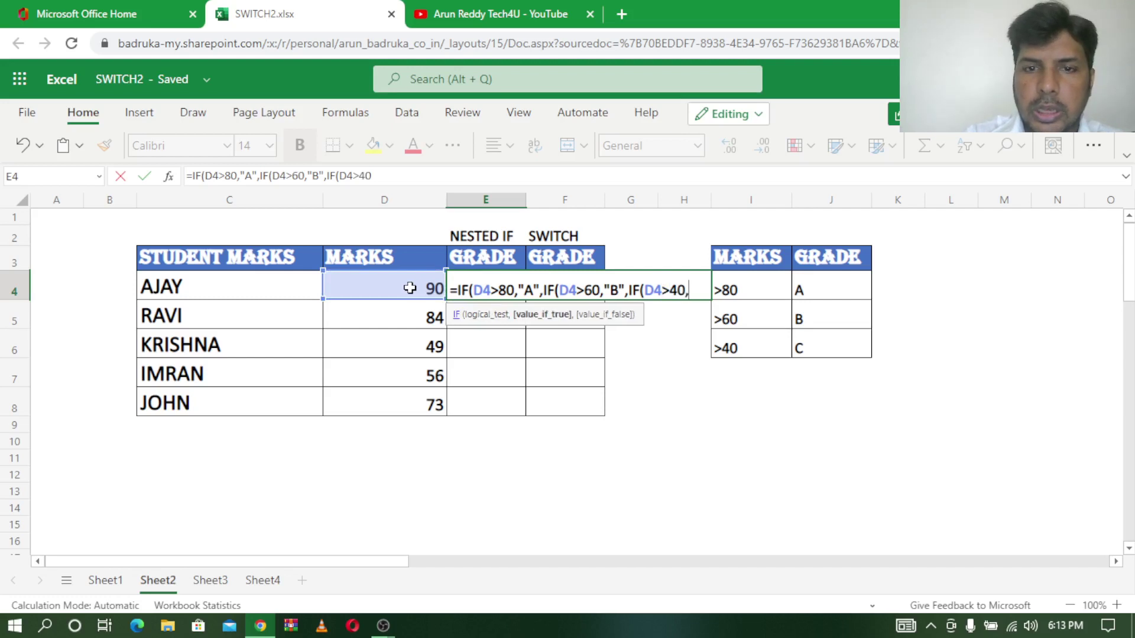
pyautogui.write('"')
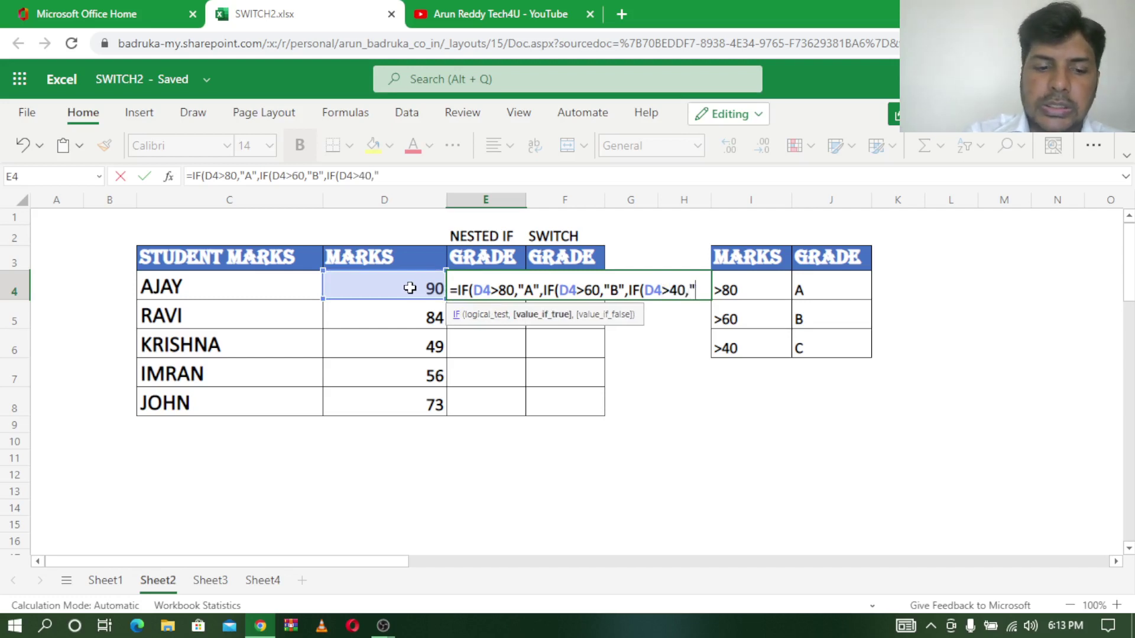
pyautogui.write('C"')
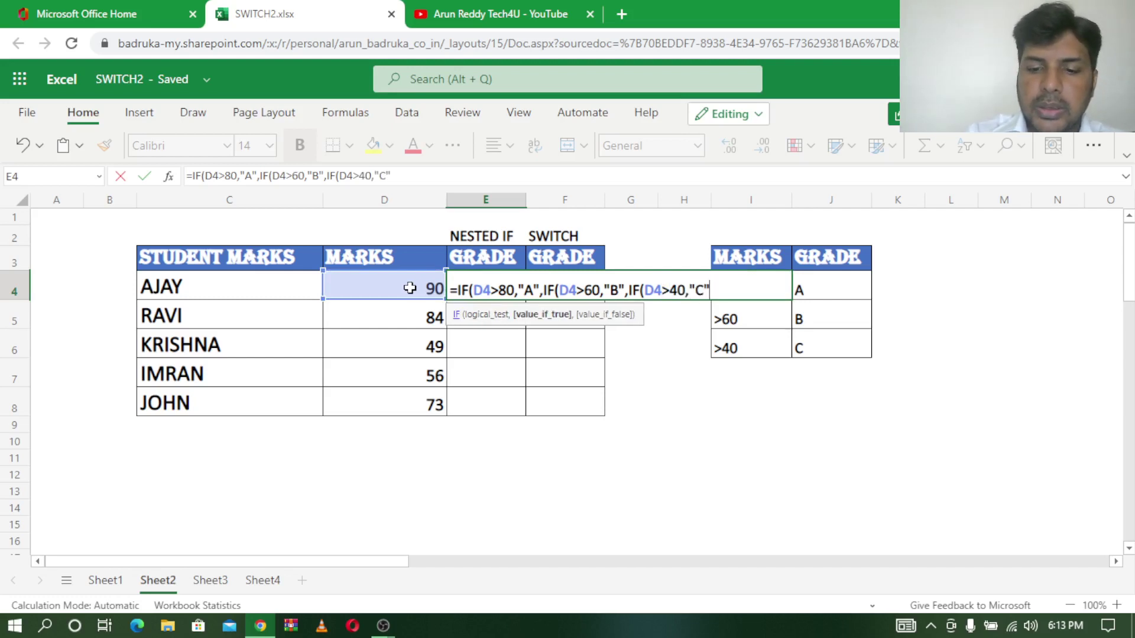
pyautogui.write(',"')
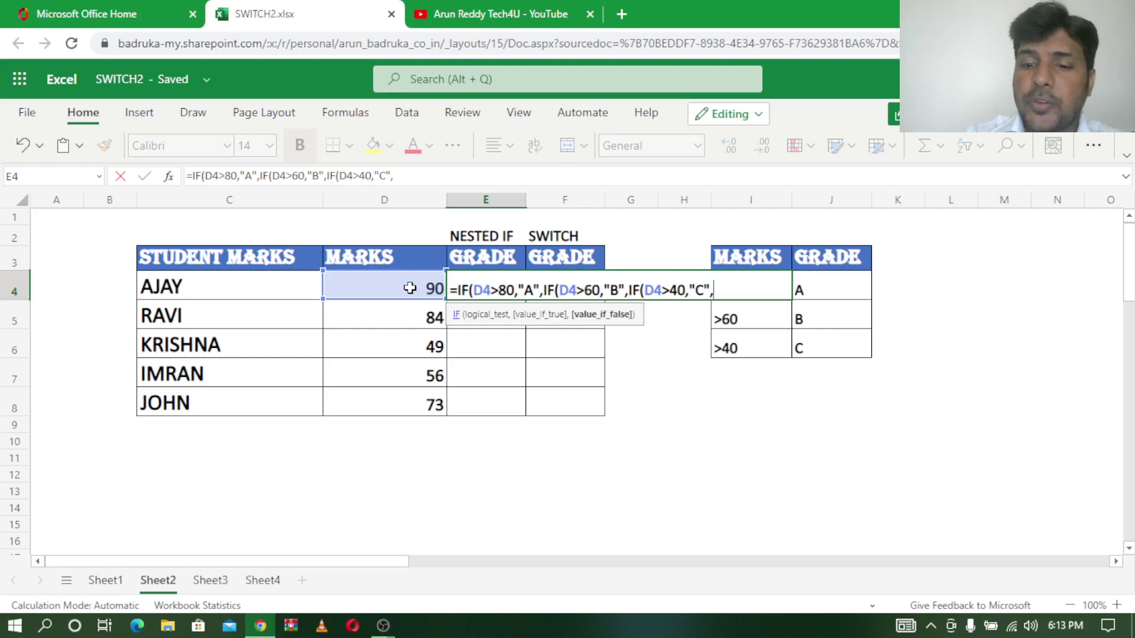
pyautogui.write('FA')
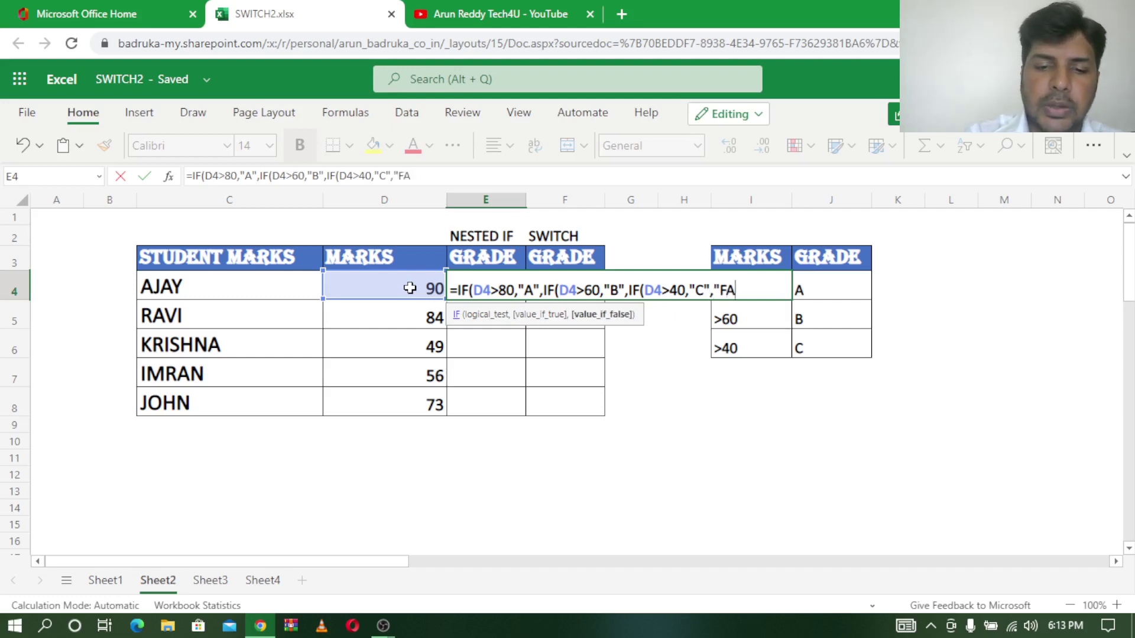
pyautogui.write('IL')
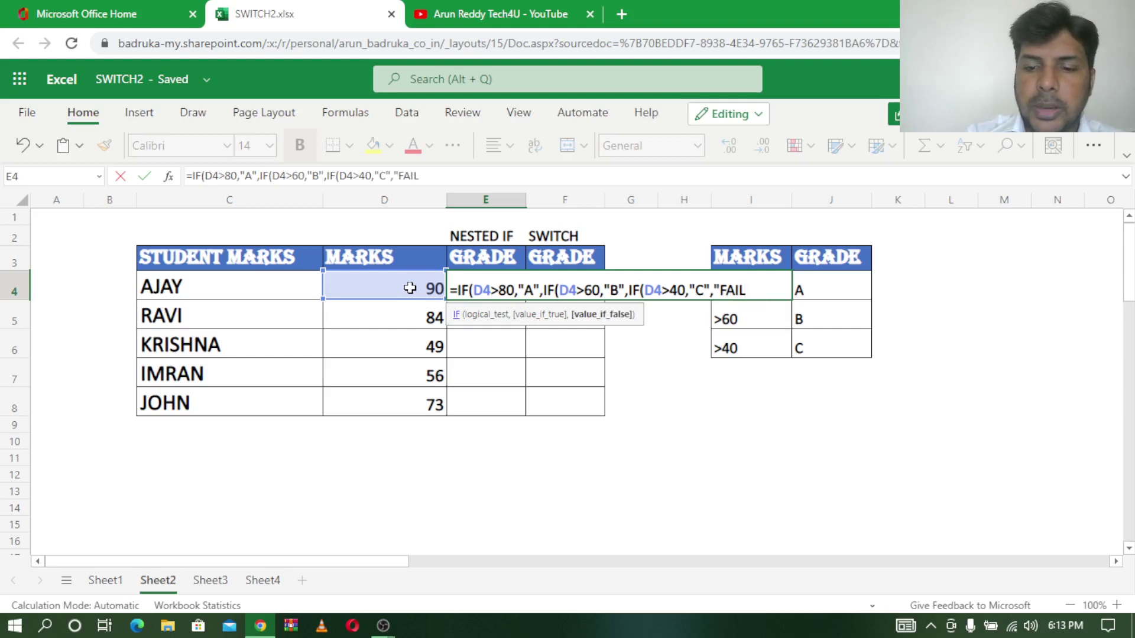
pyautogui.write('"')
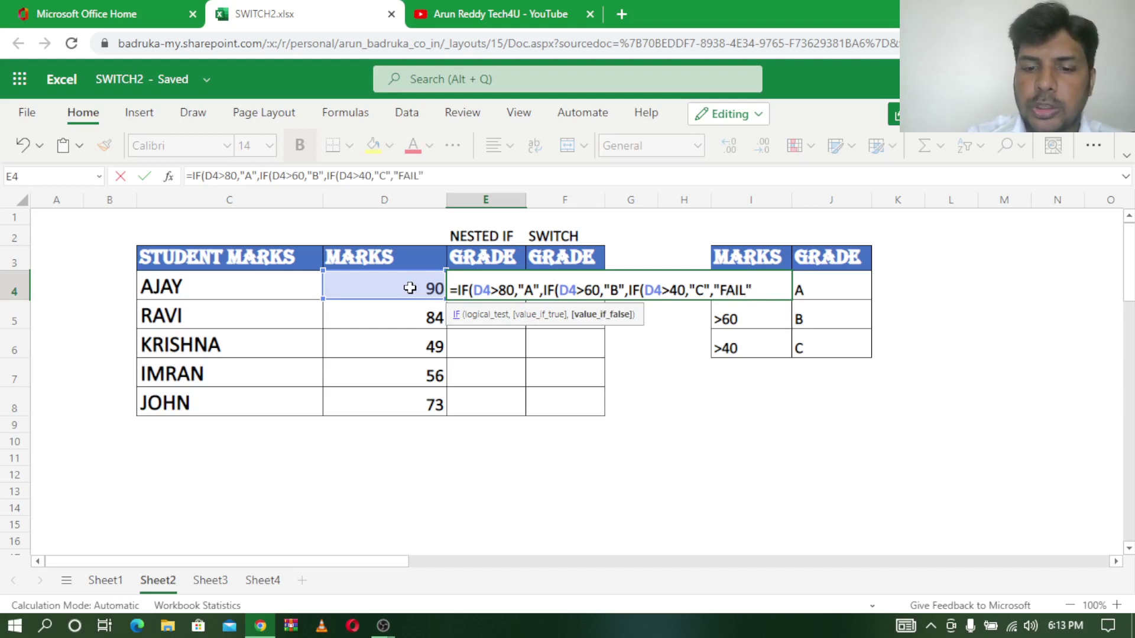
pyautogui.write('))')
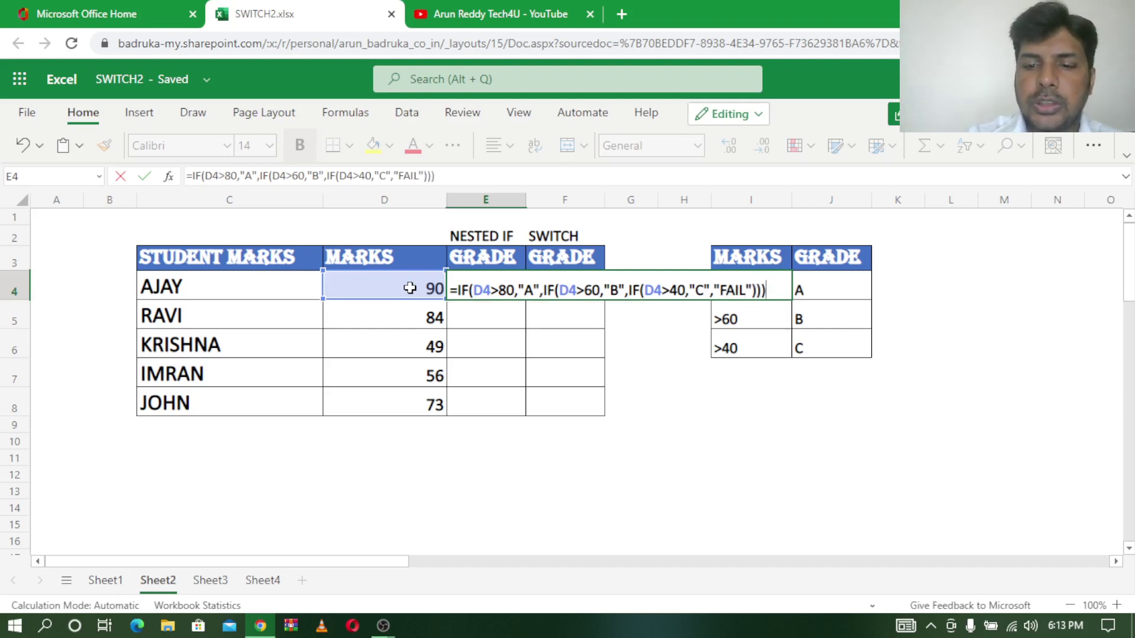
pyautogui.press('Return')
# - Fill E4's nested IF grade formula down to E8, then compare marks D6:D7 with their grades
pyautogui.click(504, 288)
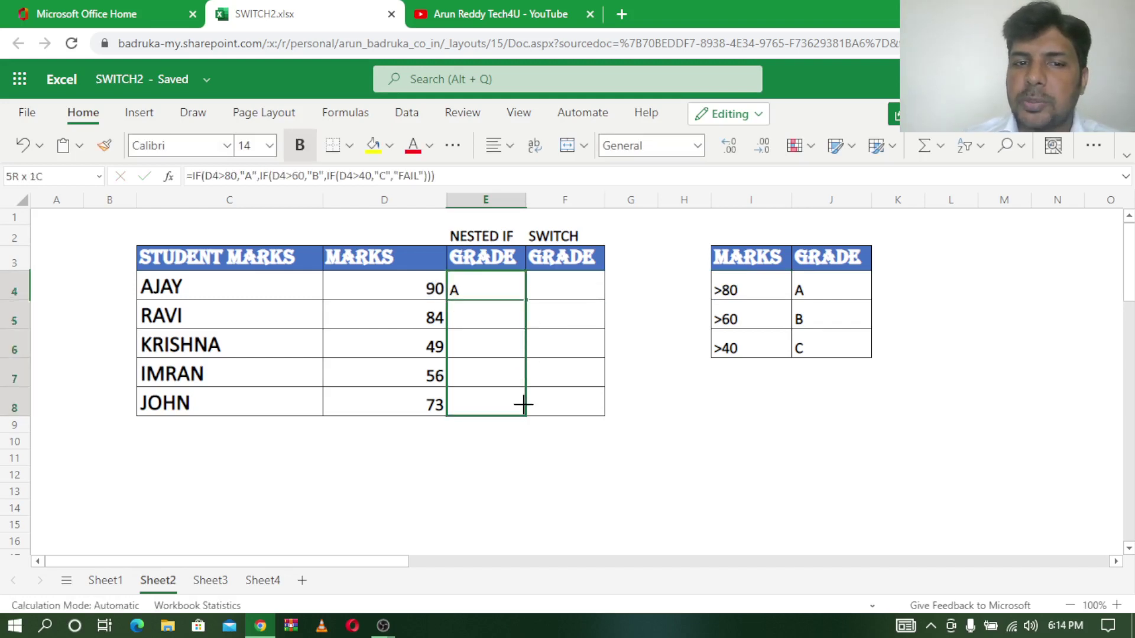
pyautogui.moveTo(526, 301); pyautogui.dragTo(523, 403)
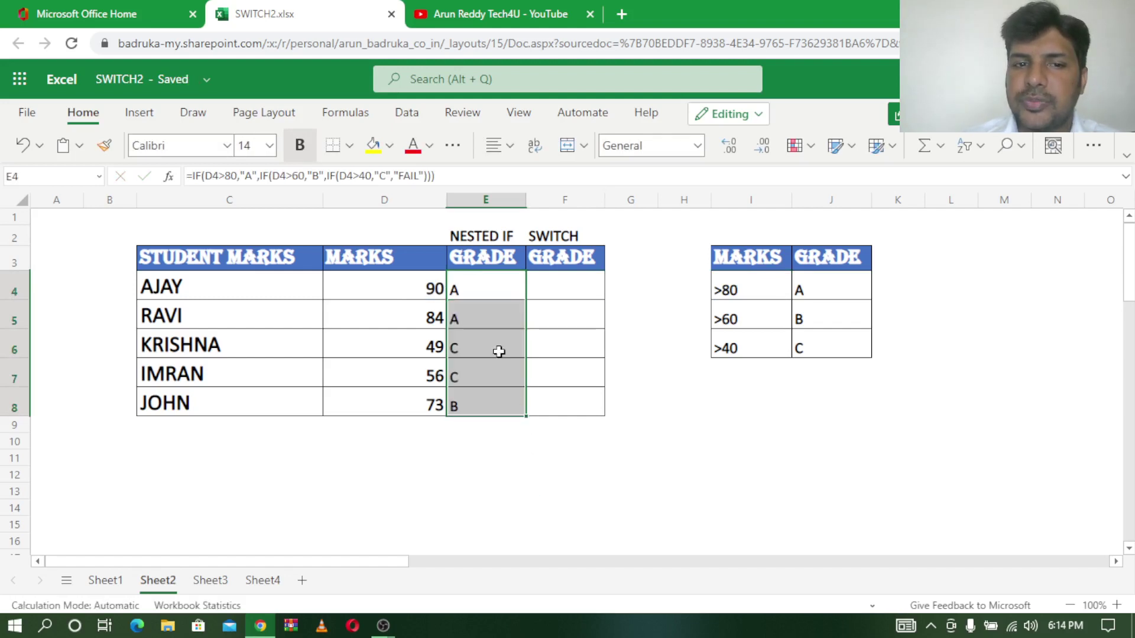
pyautogui.moveTo(428, 289); pyautogui.dragTo(426, 375)
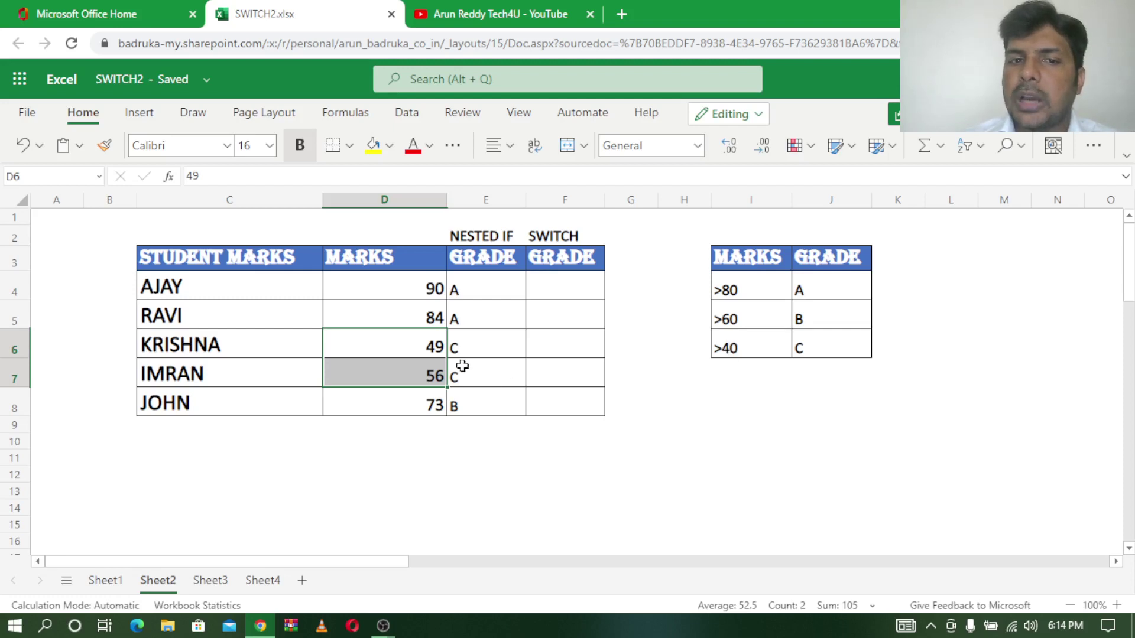
pyautogui.click(466, 345)
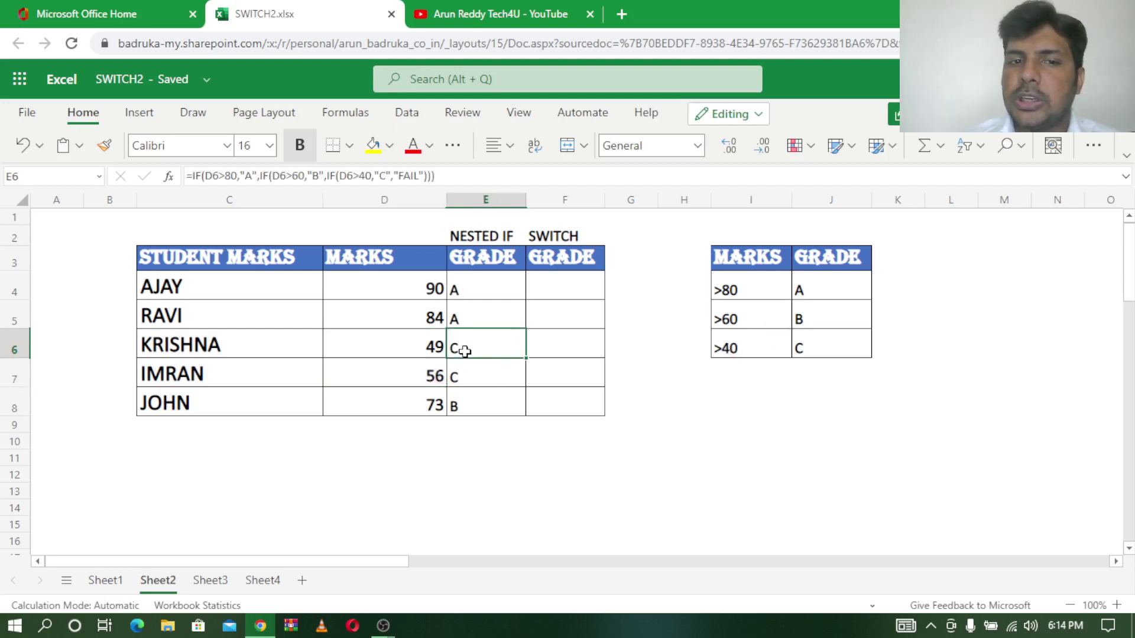
pyautogui.click(425, 404)
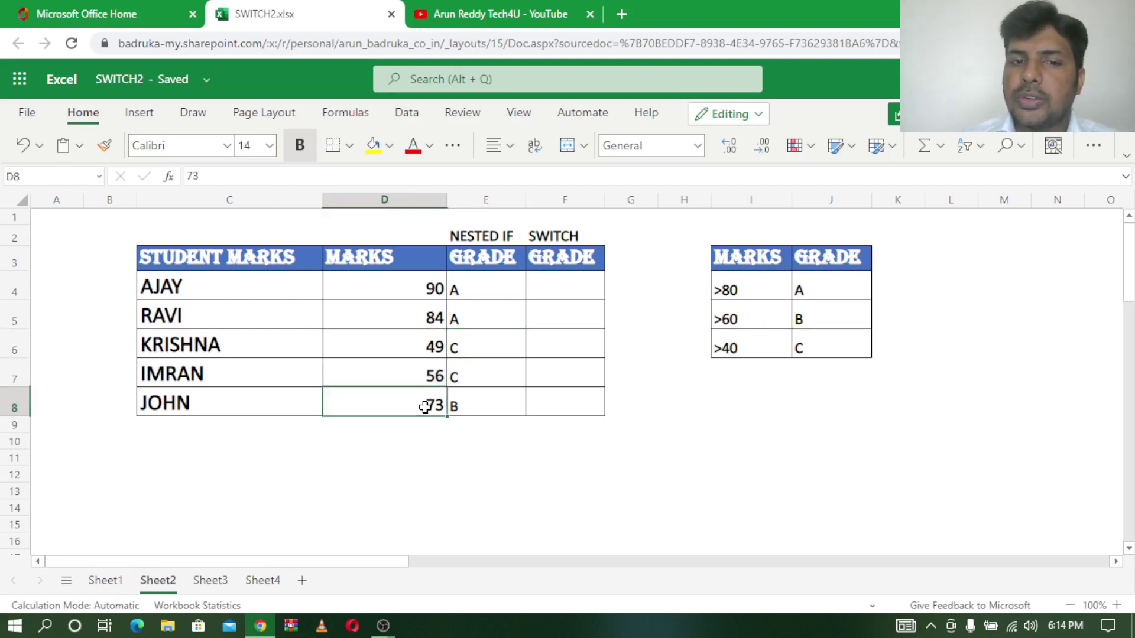
pyautogui.click(743, 317)
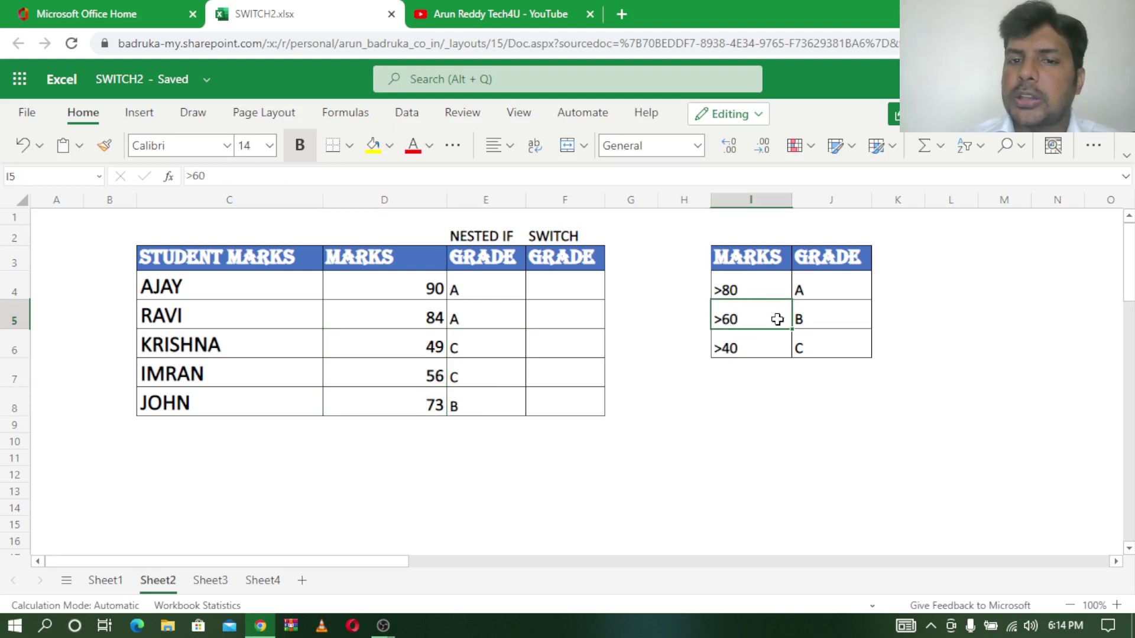
pyautogui.click(818, 320)
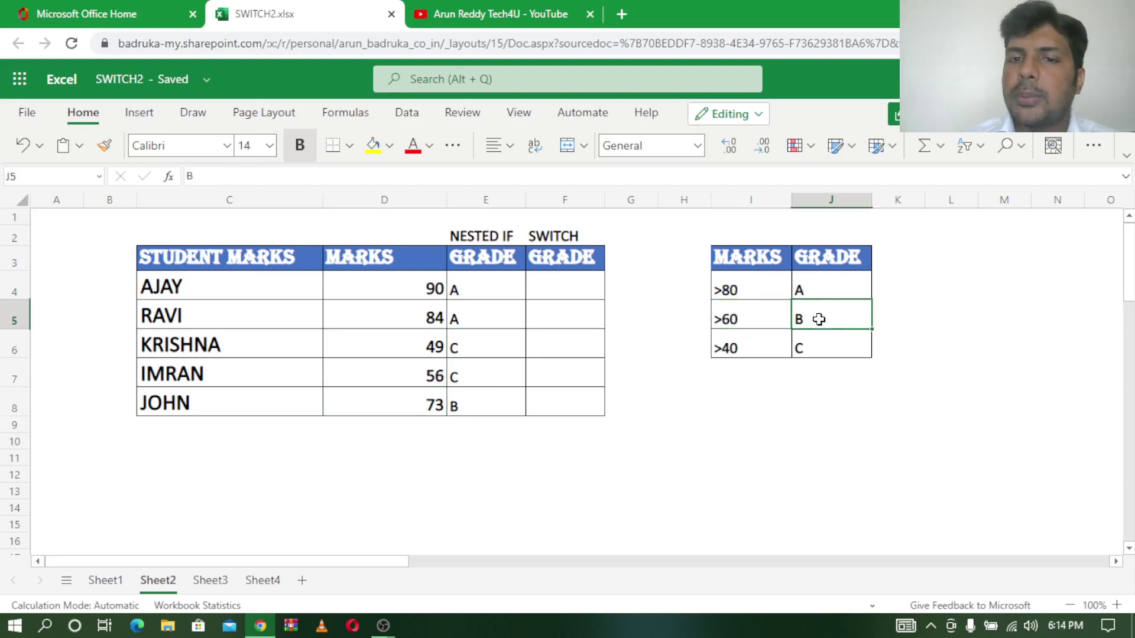
pyautogui.click(565, 291)
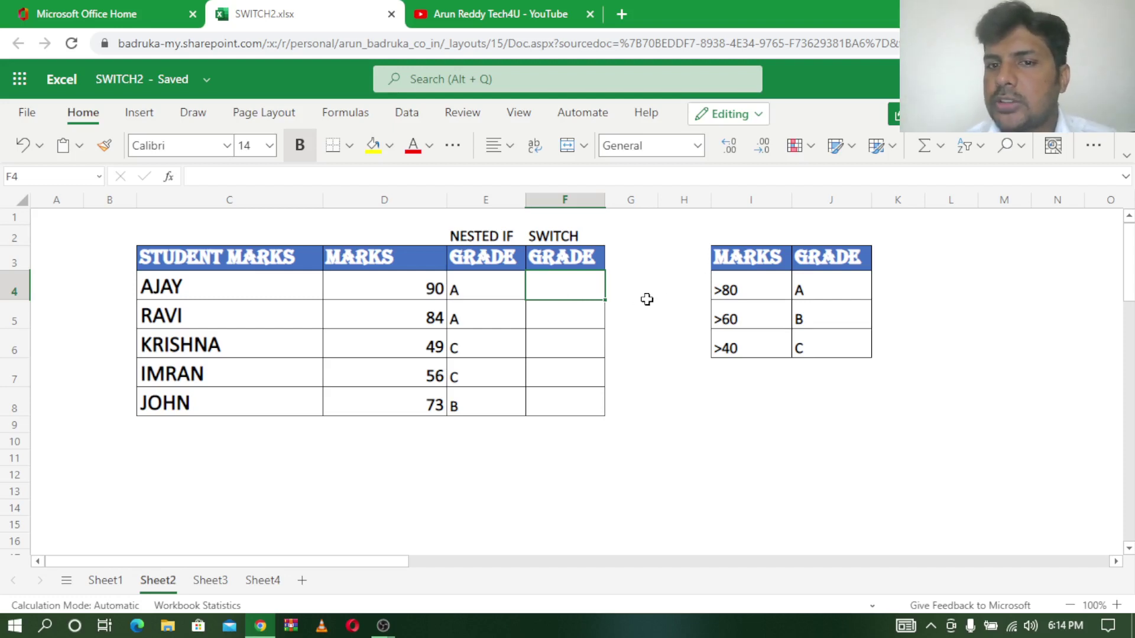
pyautogui.click(746, 290)
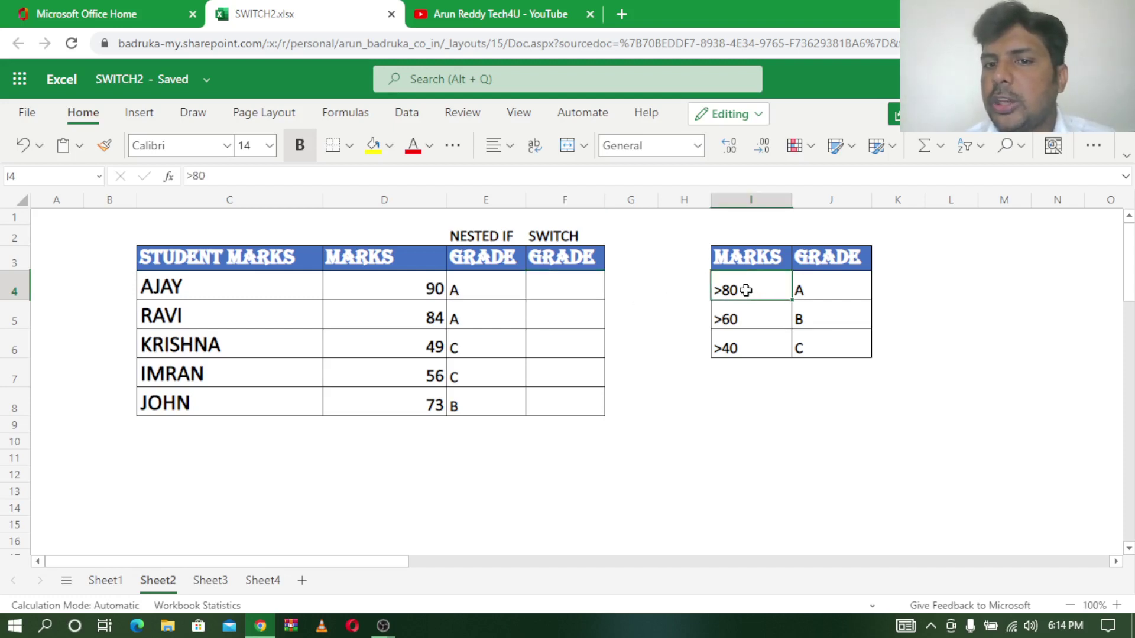
pyautogui.click(825, 291)
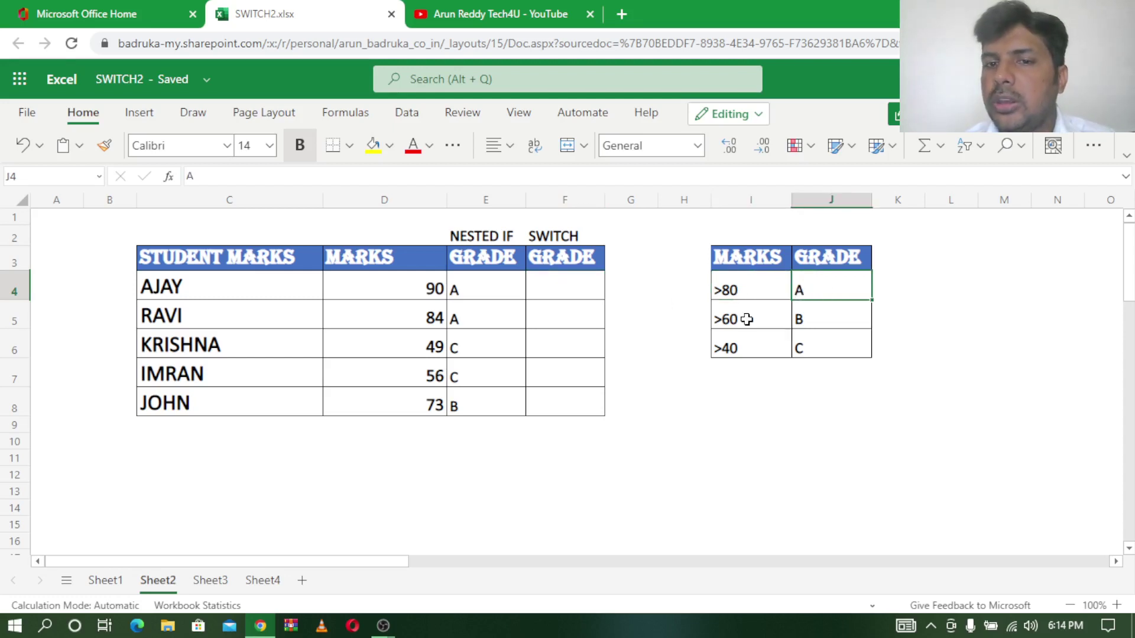
pyautogui.click(747, 319)
pyautogui.click(810, 319)
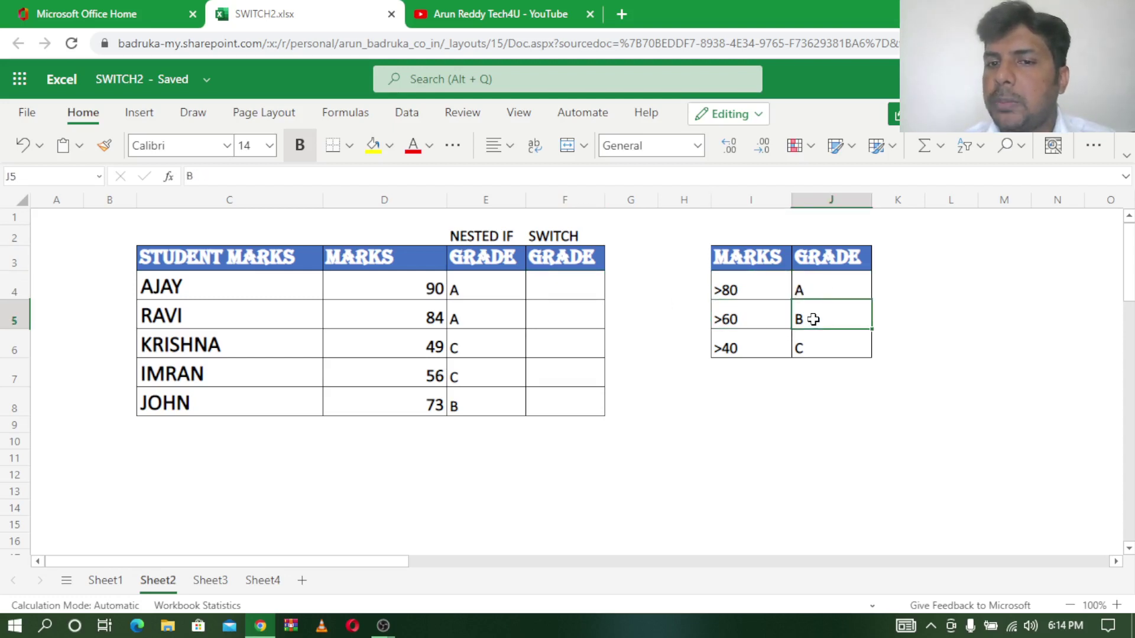
pyautogui.click(746, 347)
pyautogui.click(816, 348)
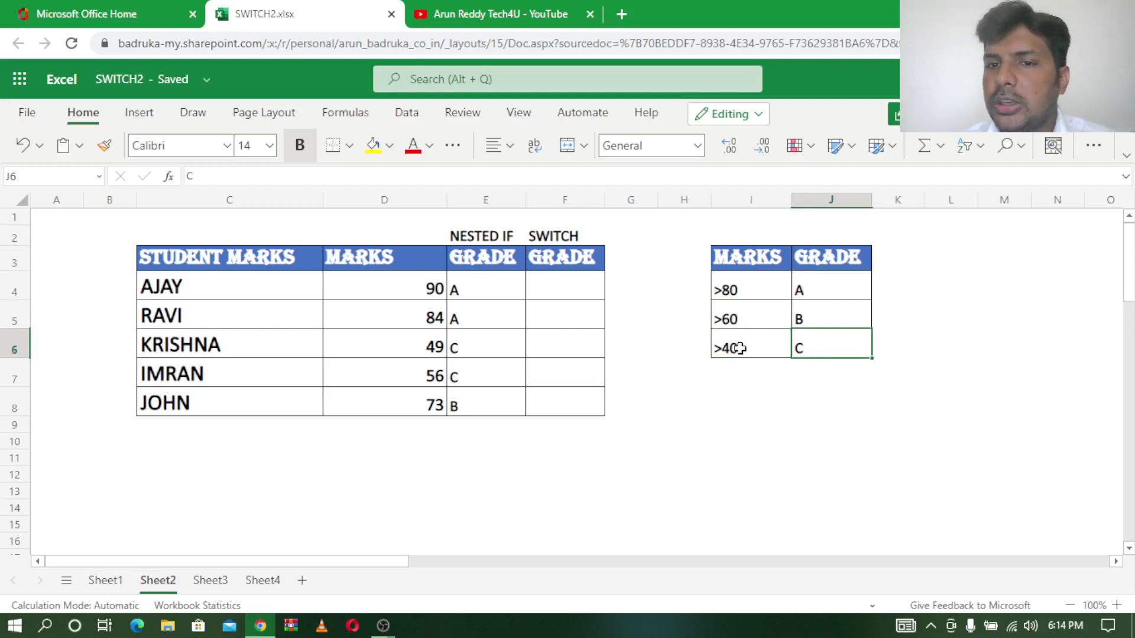
pyautogui.click(577, 296)
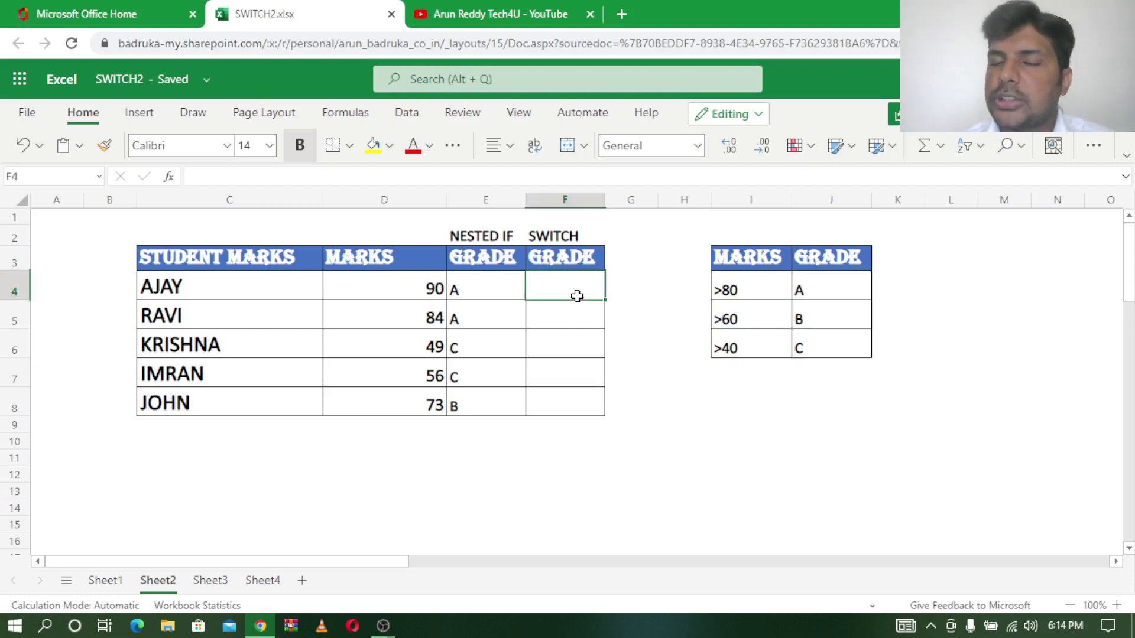
pyautogui.click(752, 288)
pyautogui.click(748, 321)
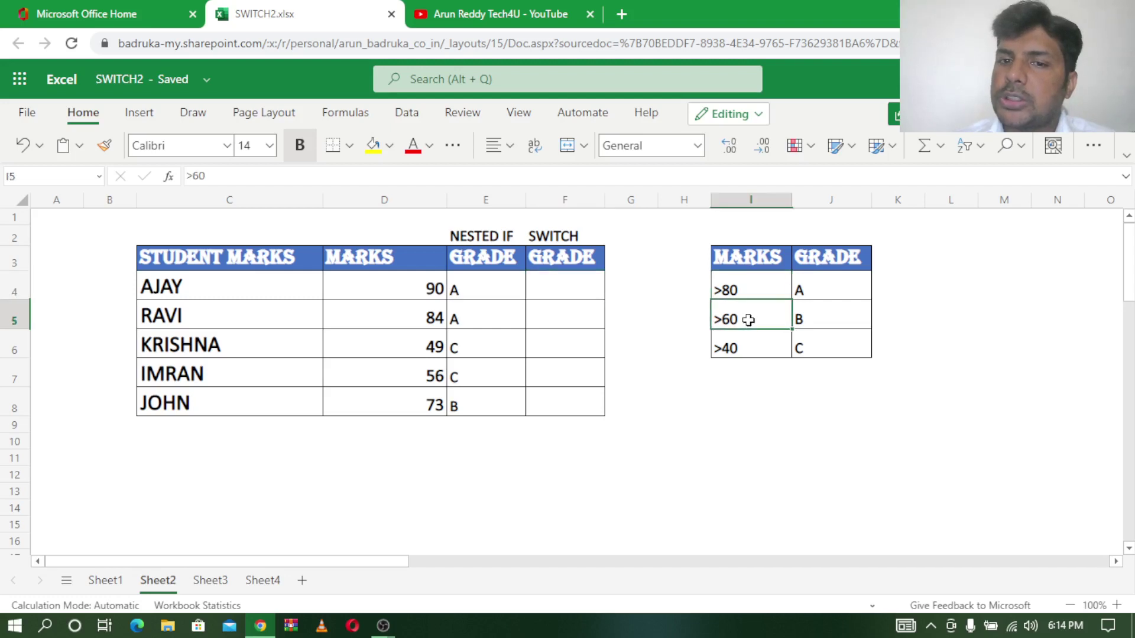
pyautogui.click(747, 344)
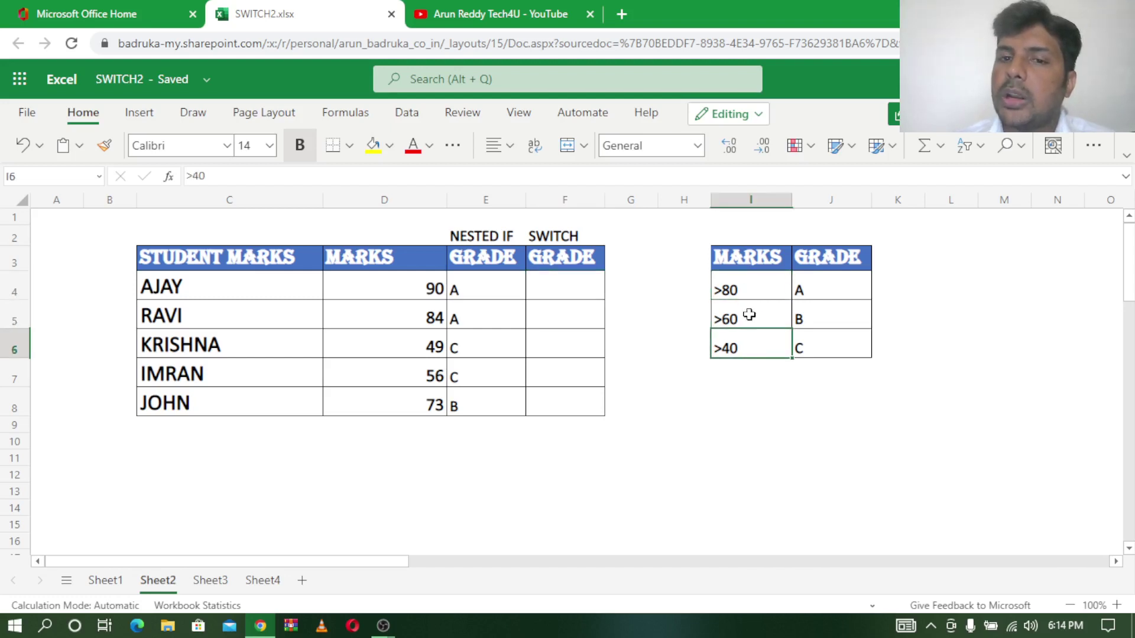
pyautogui.click(570, 286)
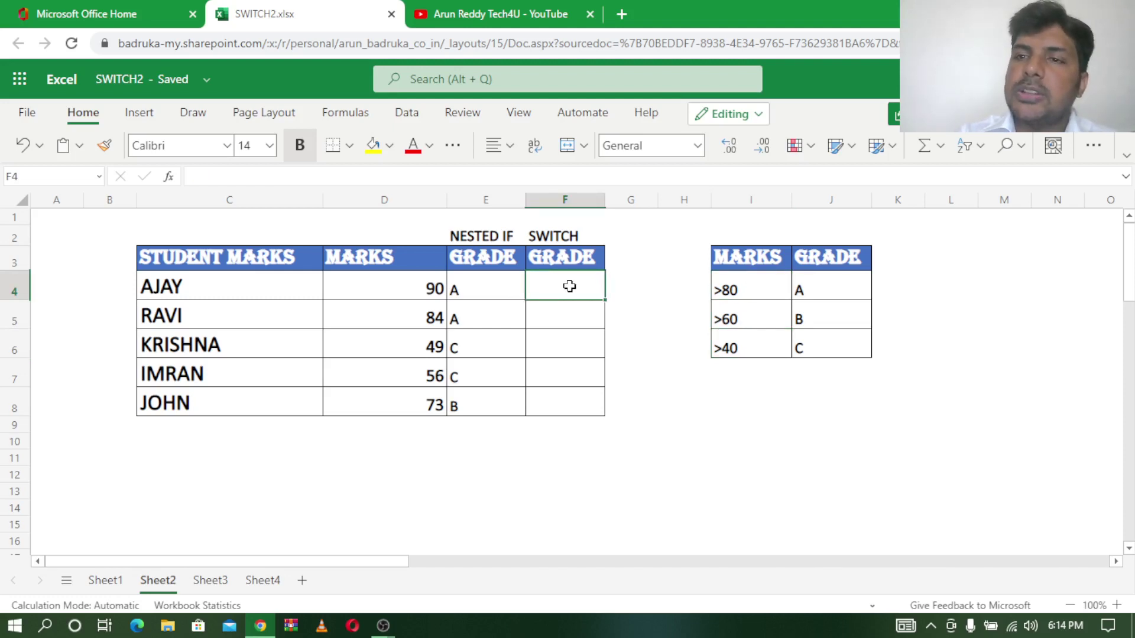
# - Enter =SWITCH(TRUE,D4>80,"A",D4>60,"B",D4>40,"C","FAIL") in F4 and fill it down to F8
pyautogui.write('=')
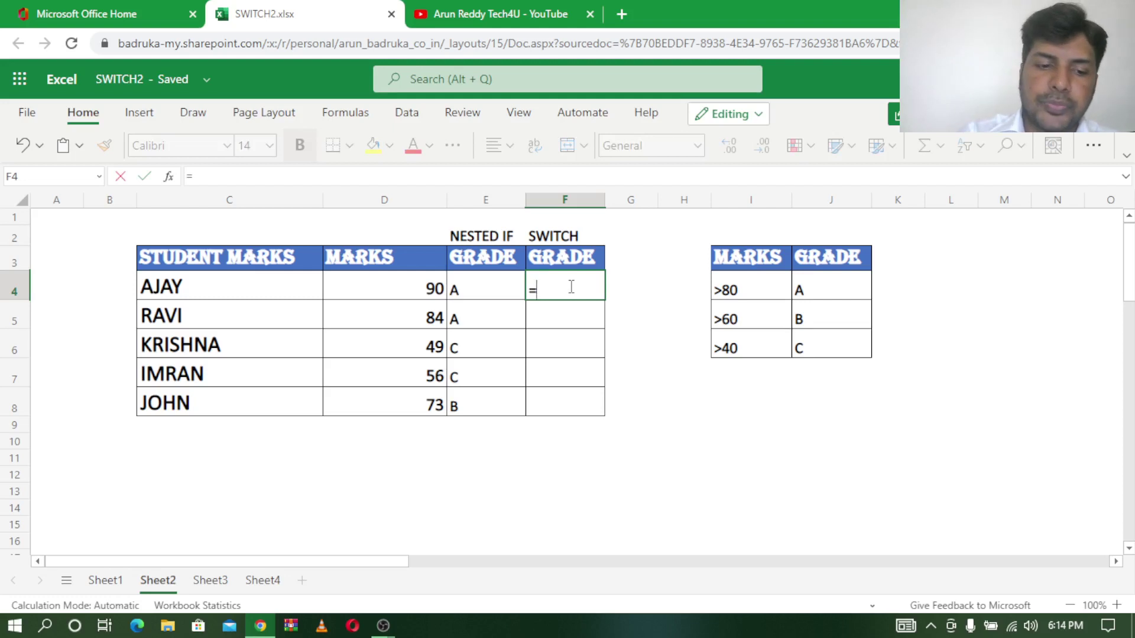
pyautogui.write('SWITCH(')
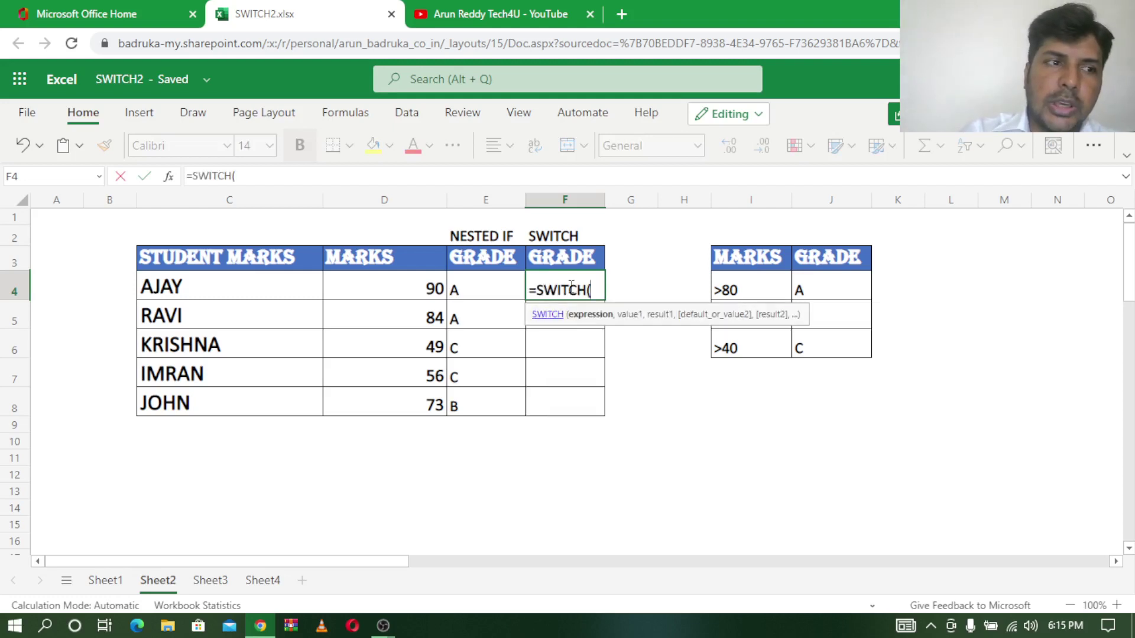
pyautogui.press('Tab')
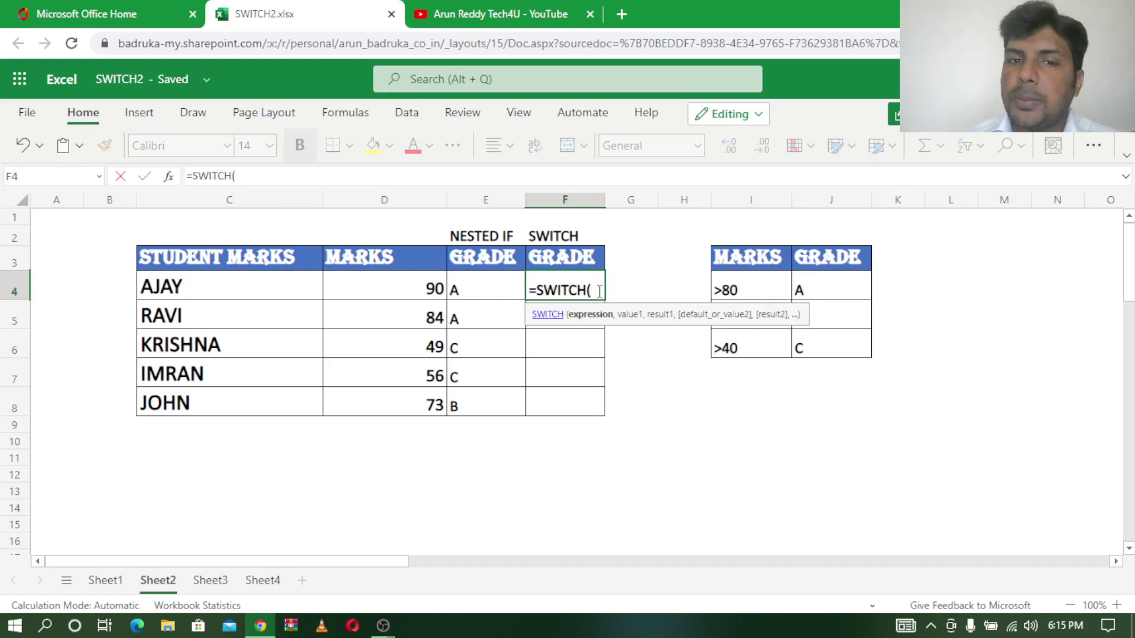
pyautogui.write('TRU')
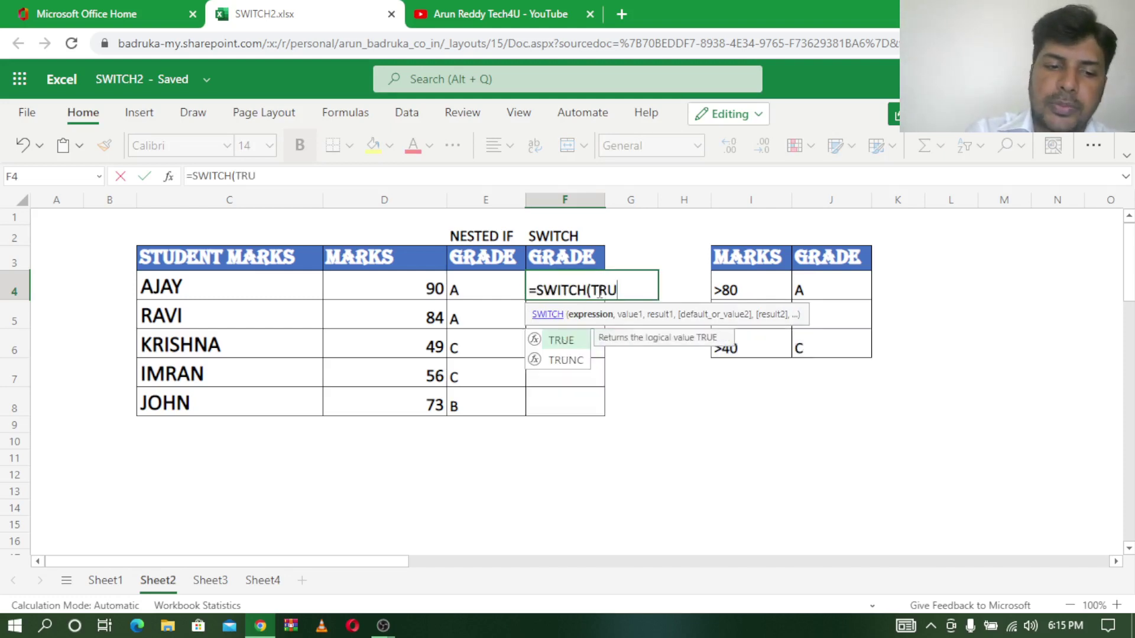
pyautogui.write('E,')
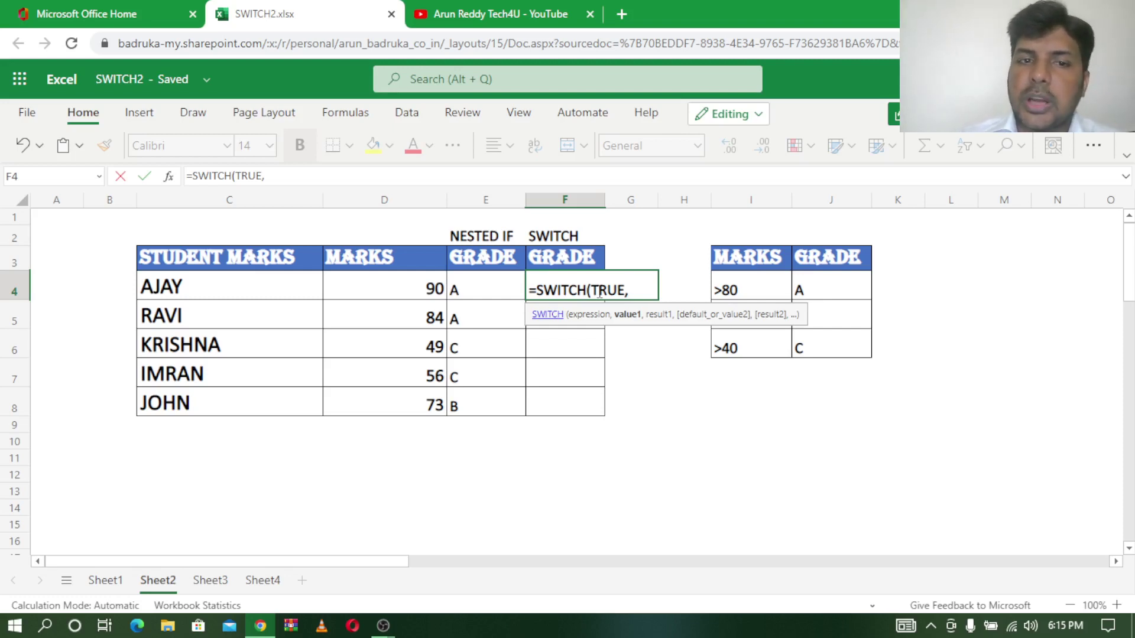
pyautogui.click(415, 289)
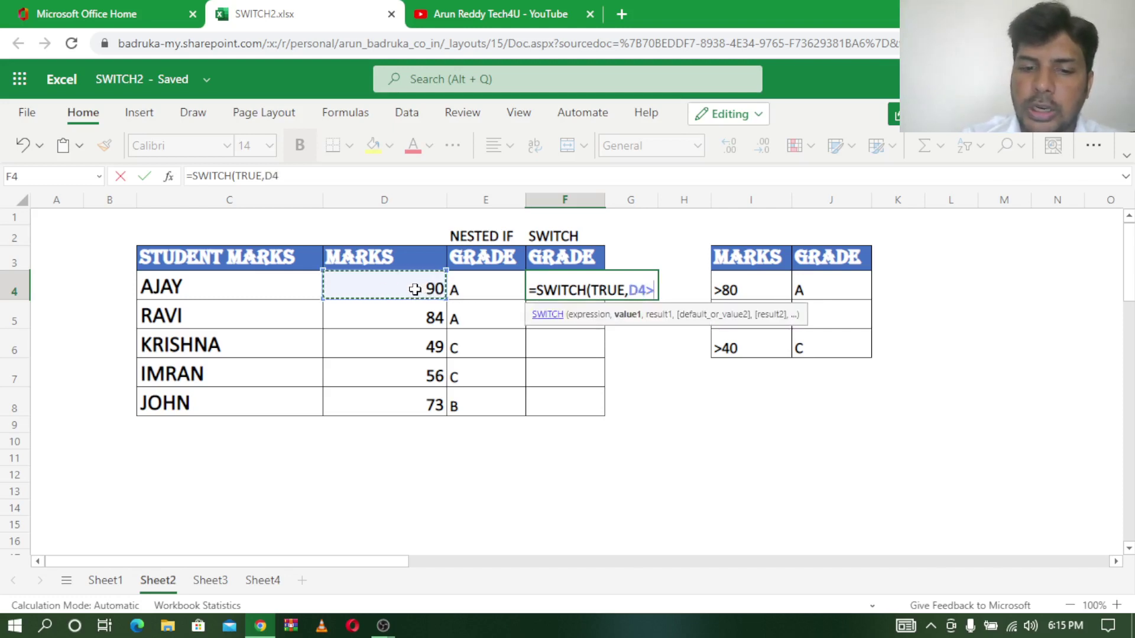
pyautogui.write('>80,"')
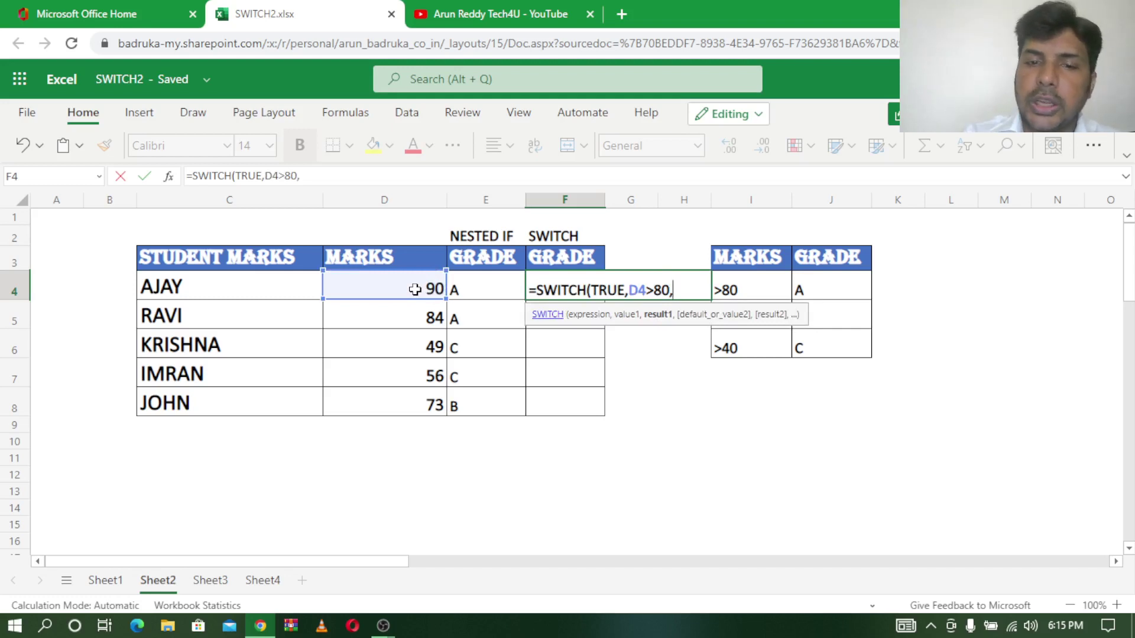
pyautogui.write('A"')
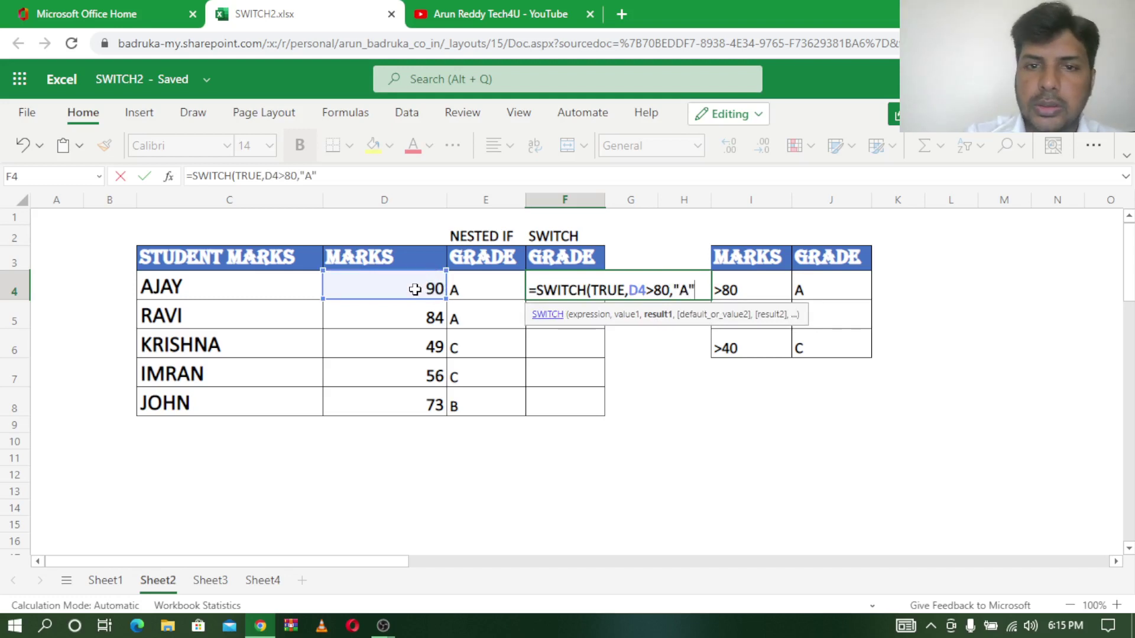
pyautogui.write(',')
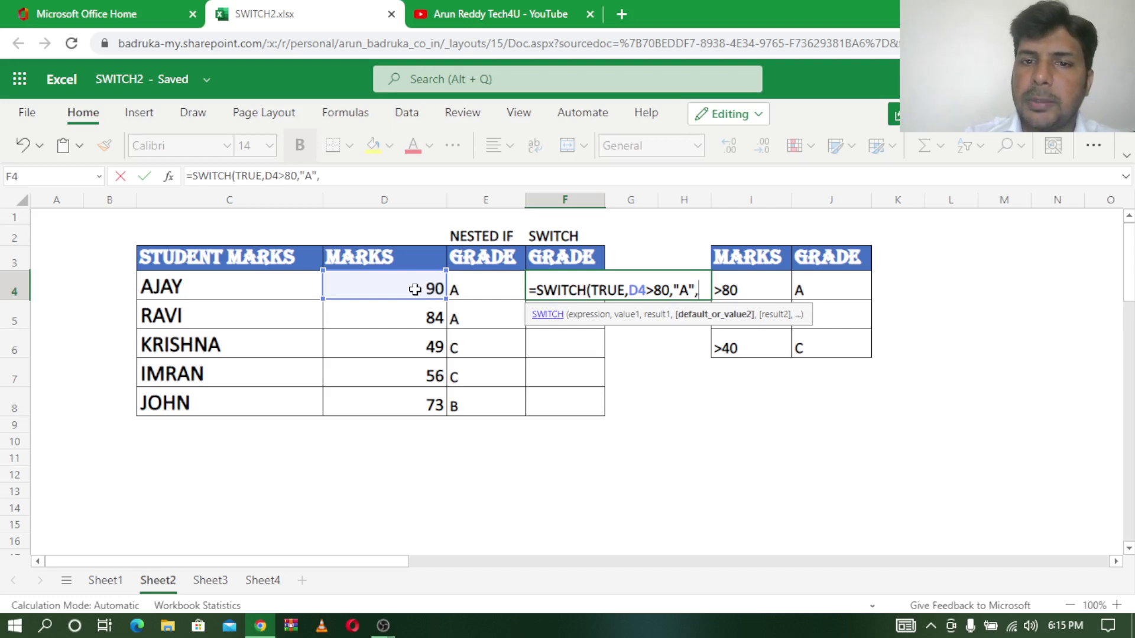
pyautogui.click(415, 289)
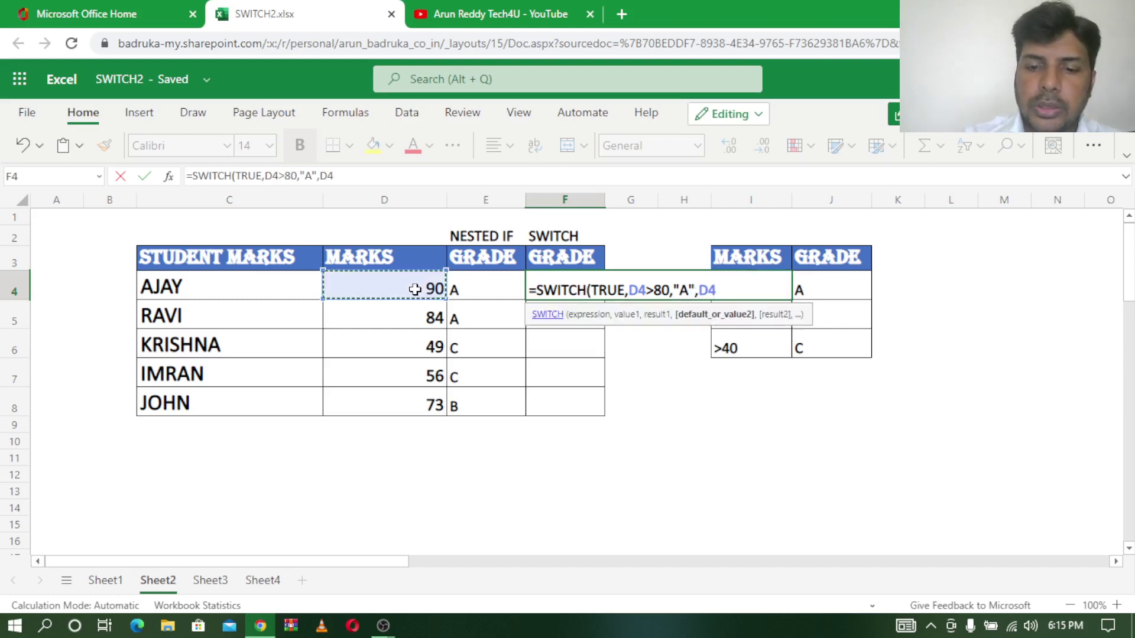
pyautogui.write('>60')
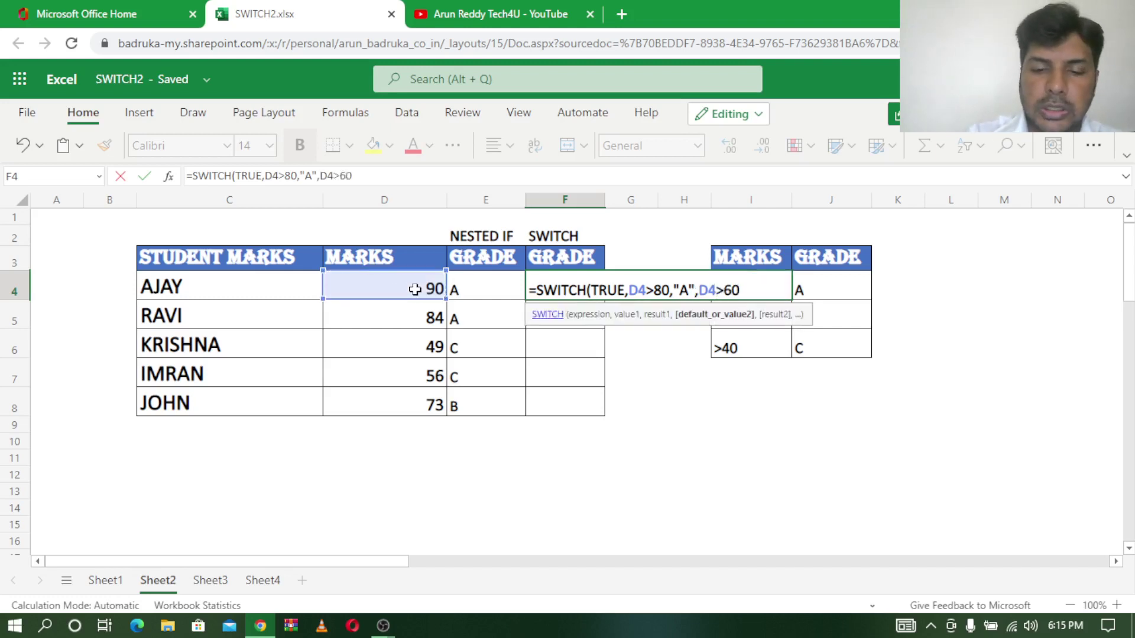
pyautogui.write(',"')
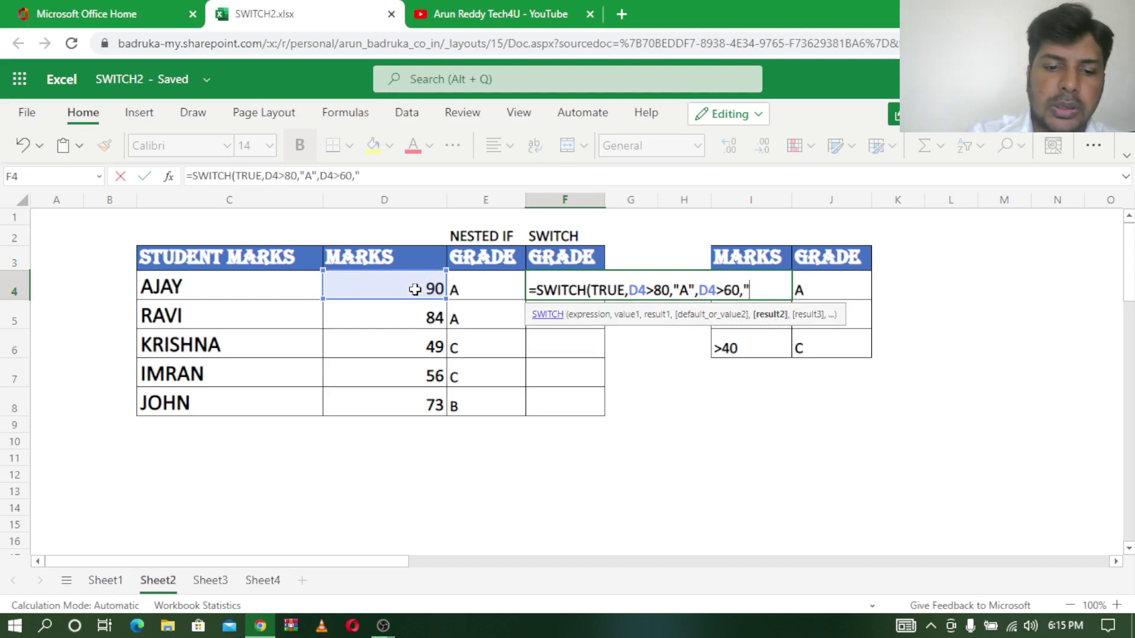
pyautogui.write('B",')
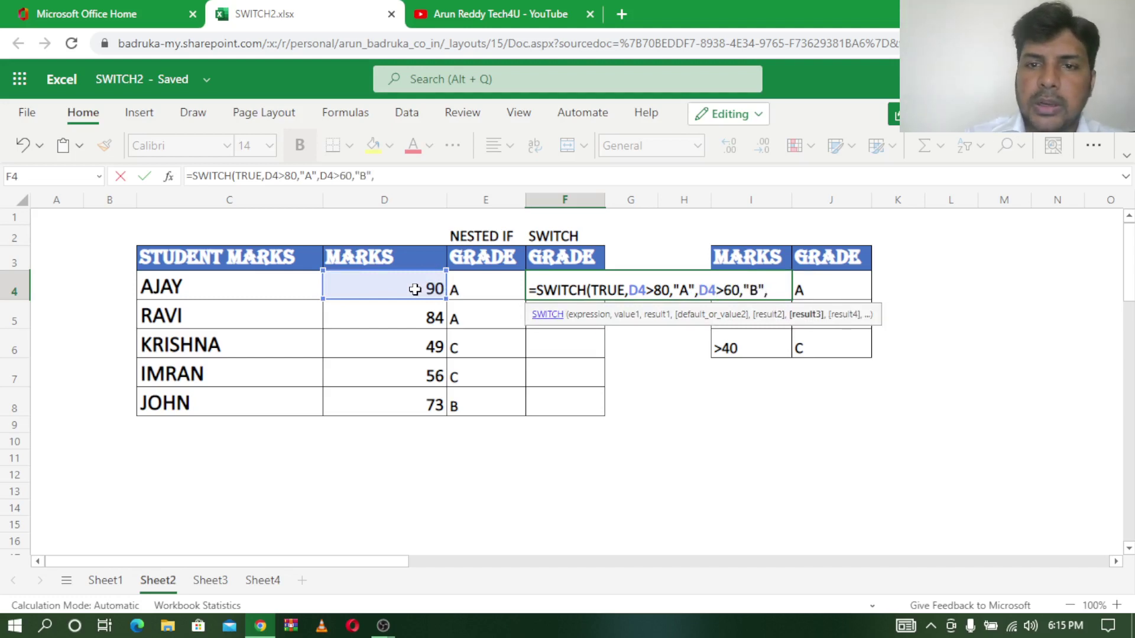
pyautogui.click(378, 289)
pyautogui.write('>')
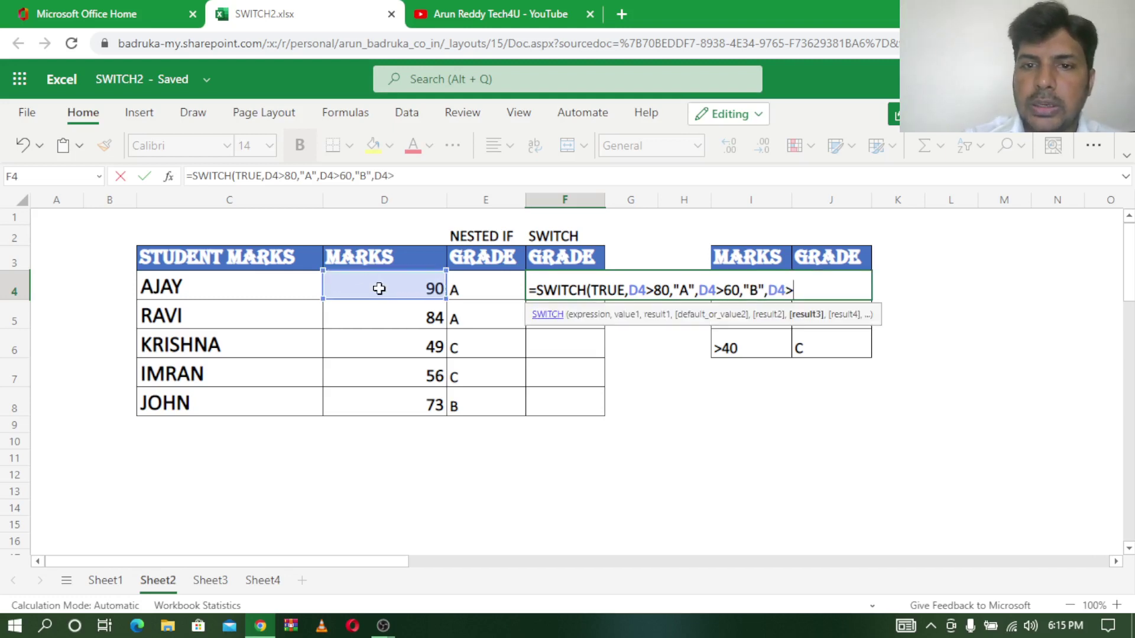
pyautogui.write('4')
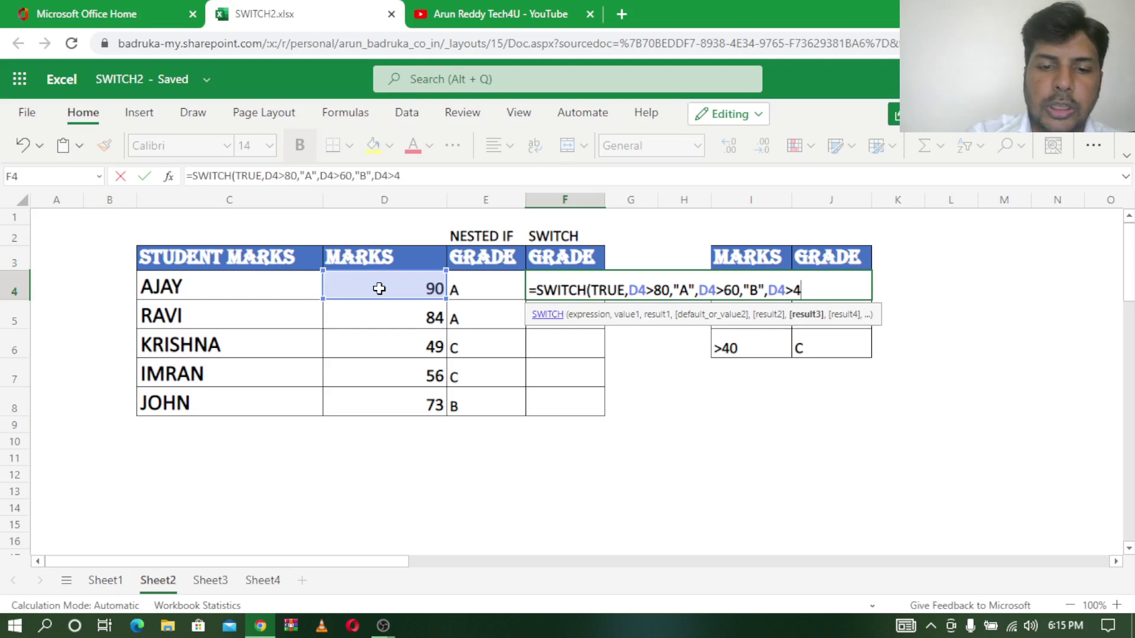
pyautogui.write('0,"')
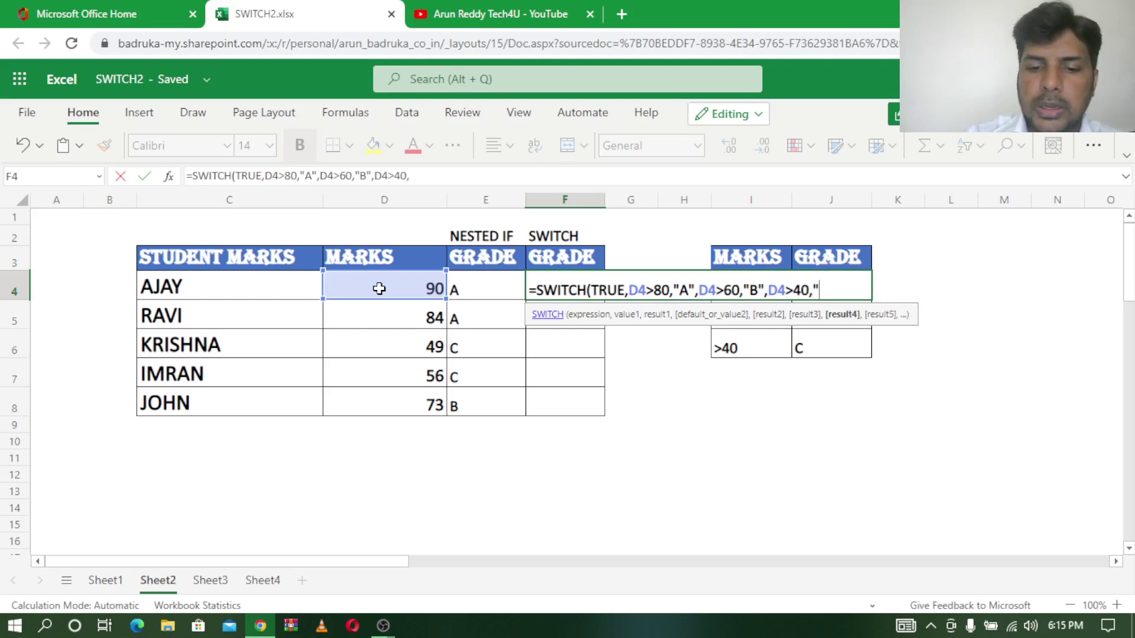
pyautogui.write('C')
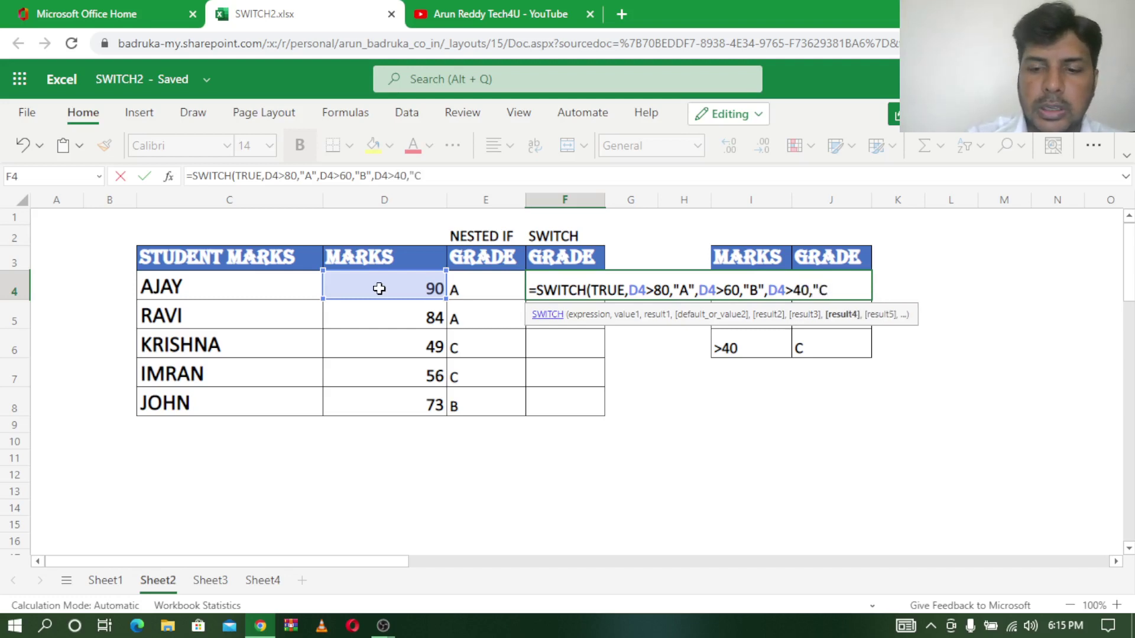
pyautogui.write('",')
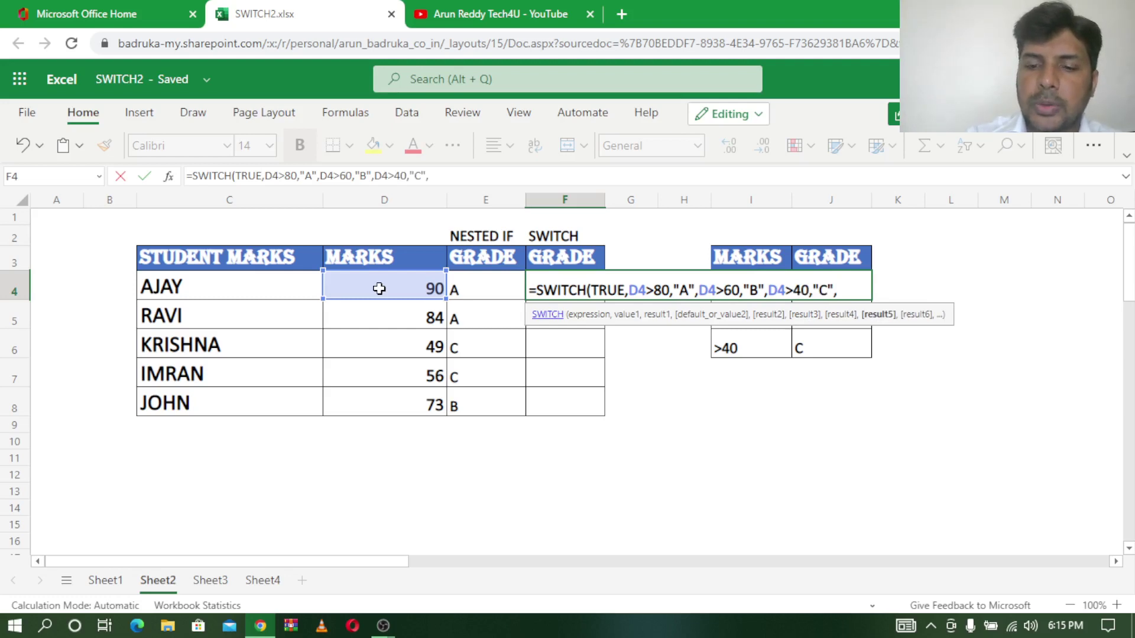
pyautogui.write('"FAIL')
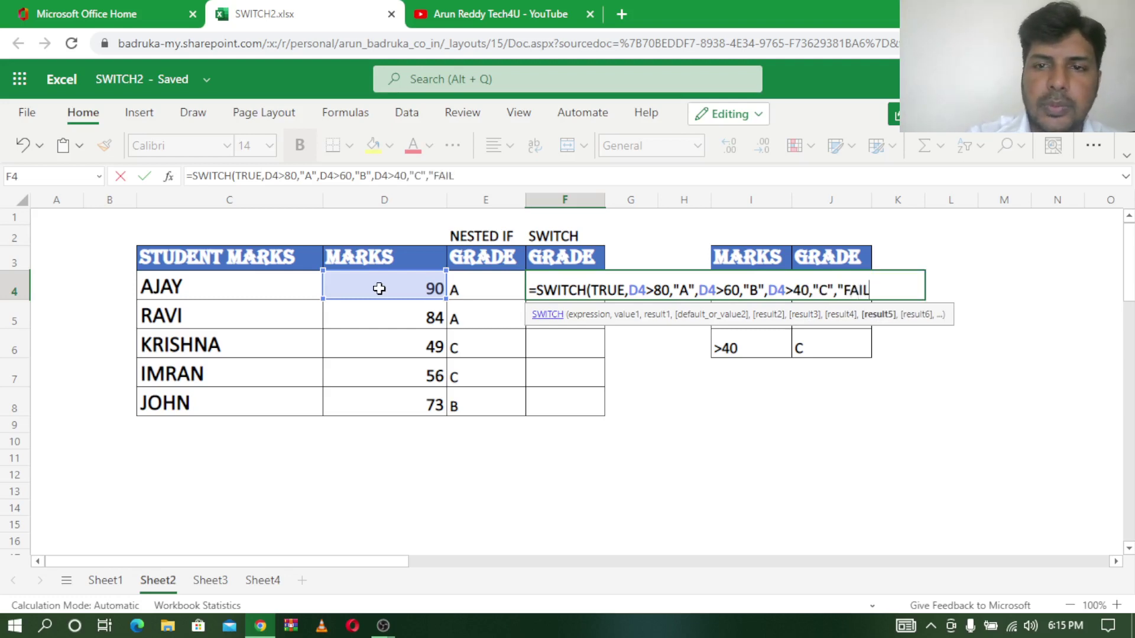
pyautogui.write('")')
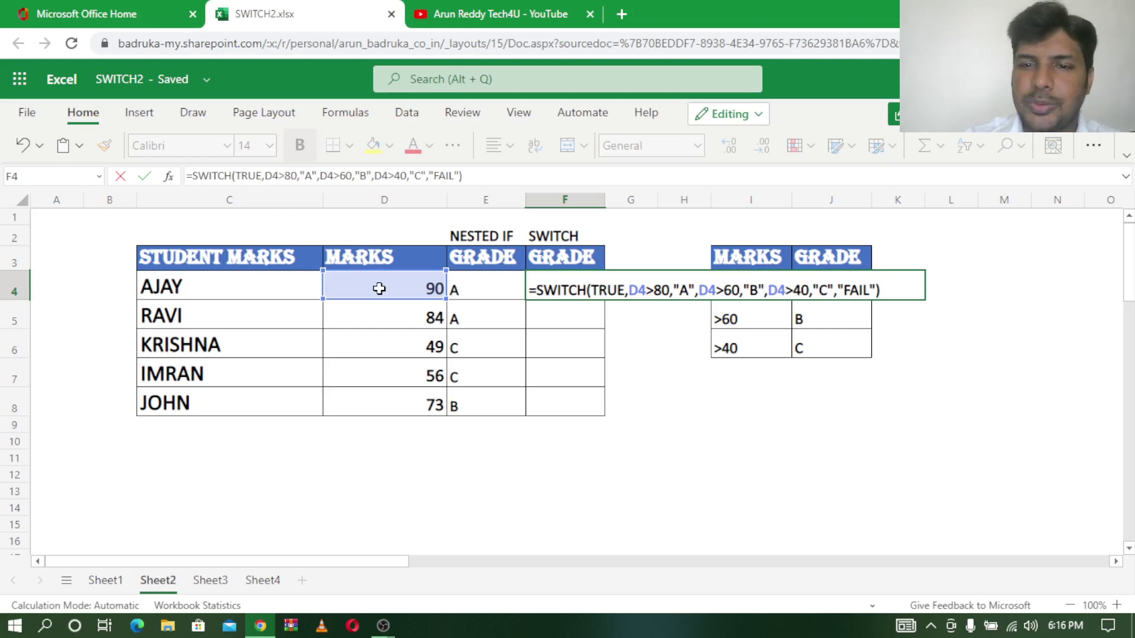
pyautogui.press('Return')
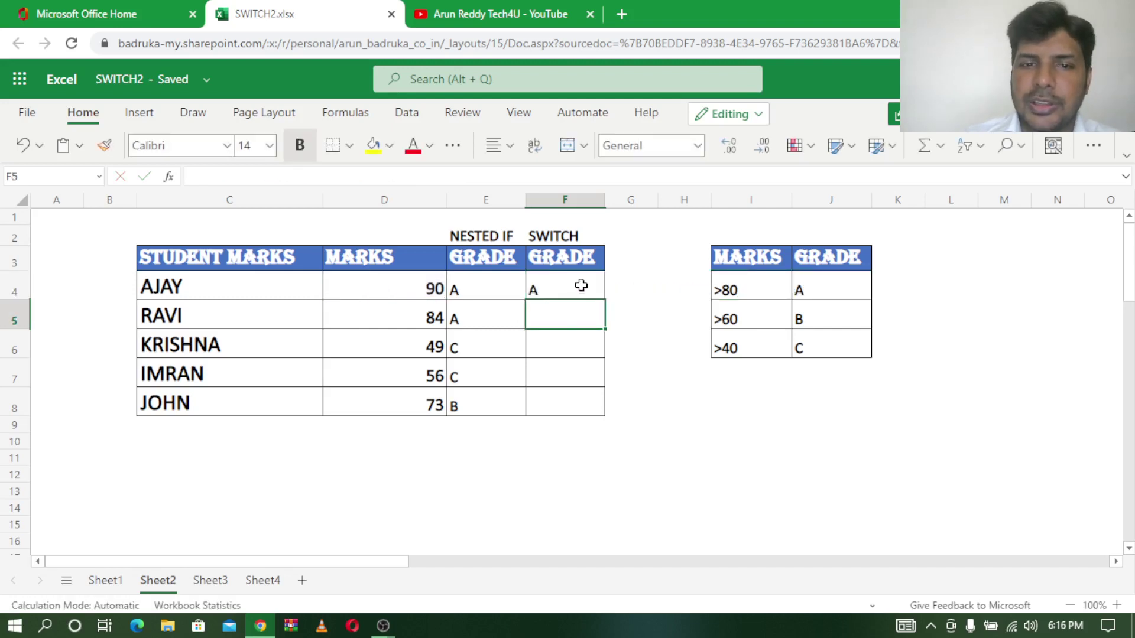
pyautogui.click(581, 283)
pyautogui.moveTo(604, 303); pyautogui.dragTo(603, 414)
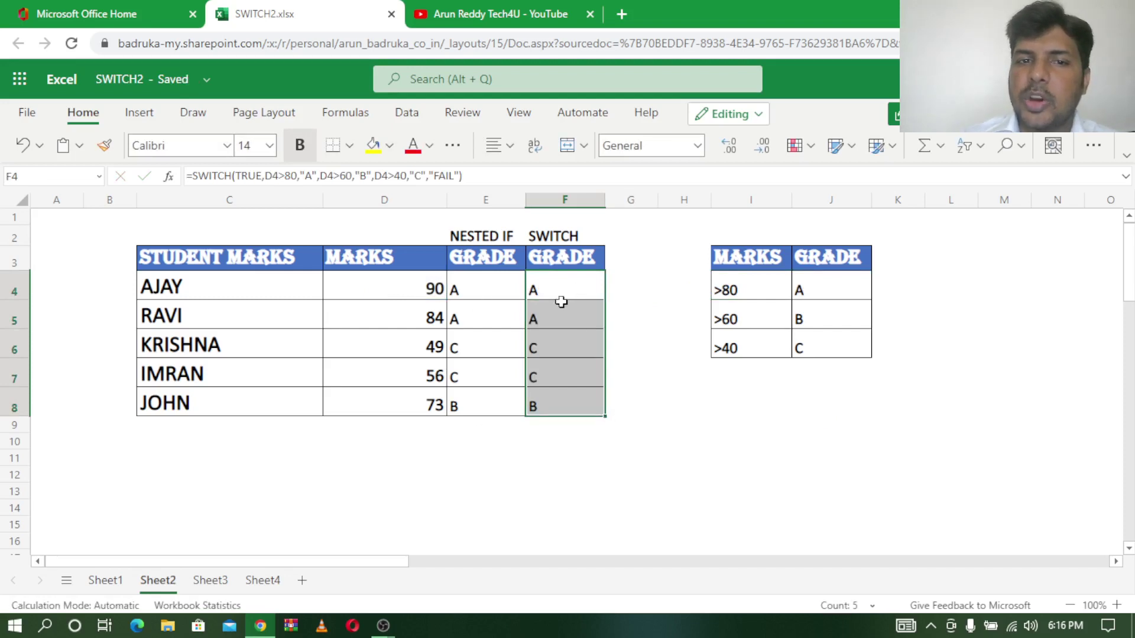
pyautogui.moveTo(507, 280); pyautogui.dragTo(503, 406)
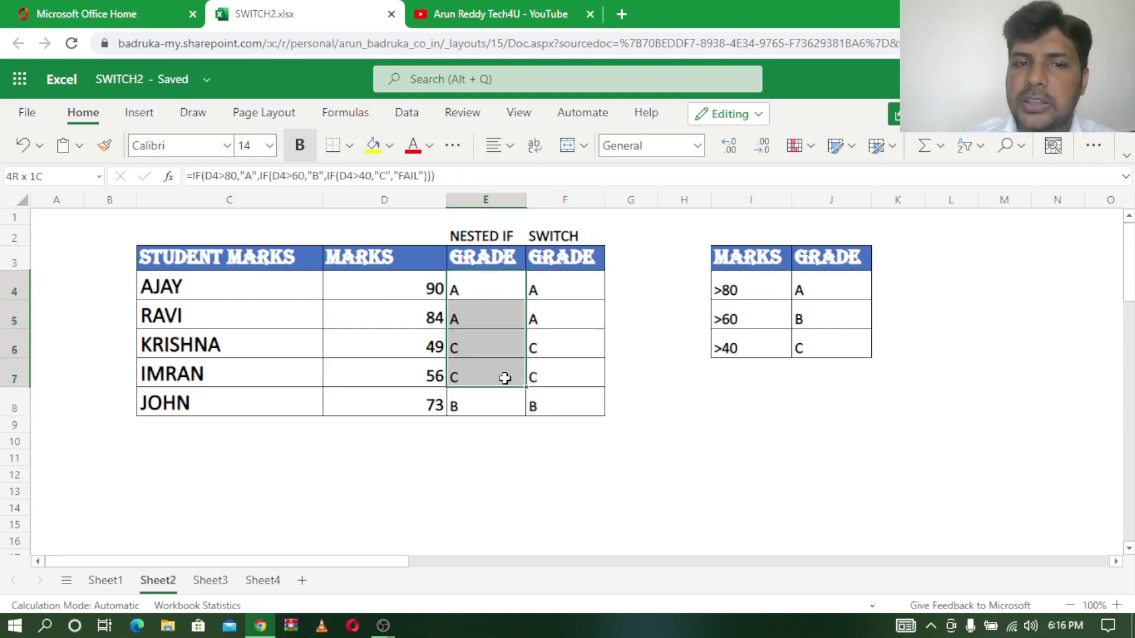
pyautogui.moveTo(572, 290); pyautogui.dragTo(574, 405)
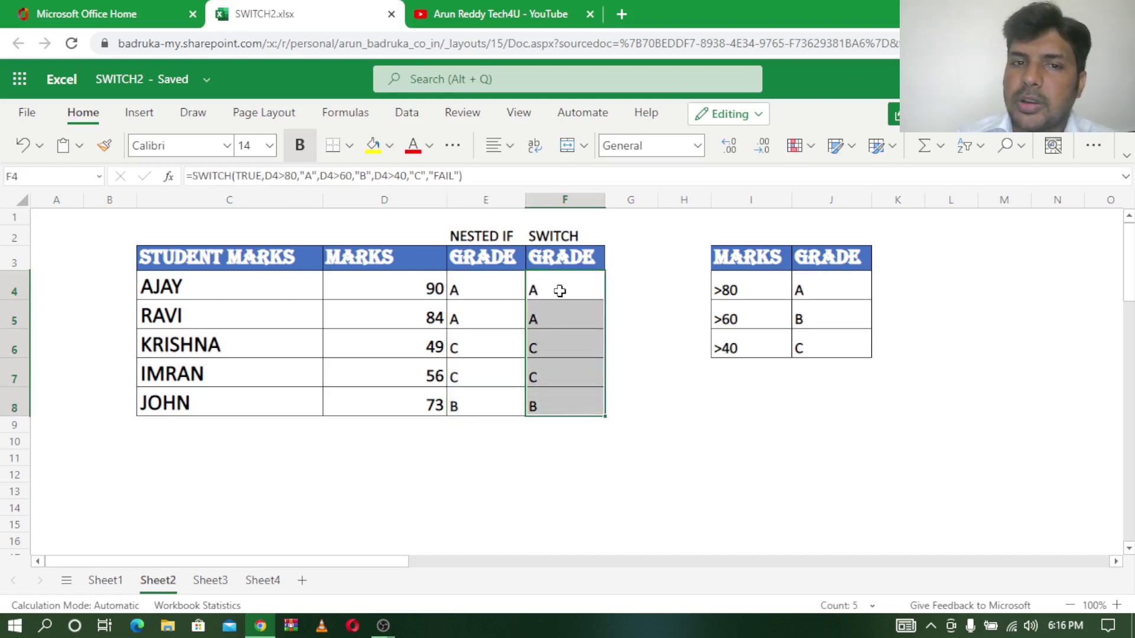
pyautogui.click(473, 290)
pyautogui.doubleClick(474, 290)
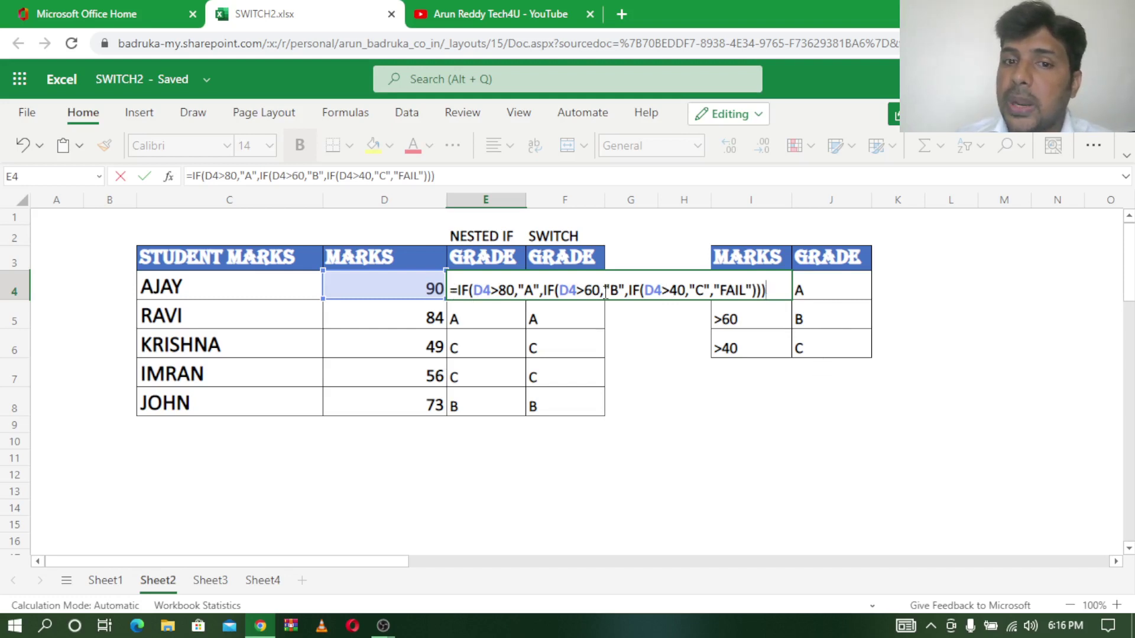
pyautogui.press('Return')
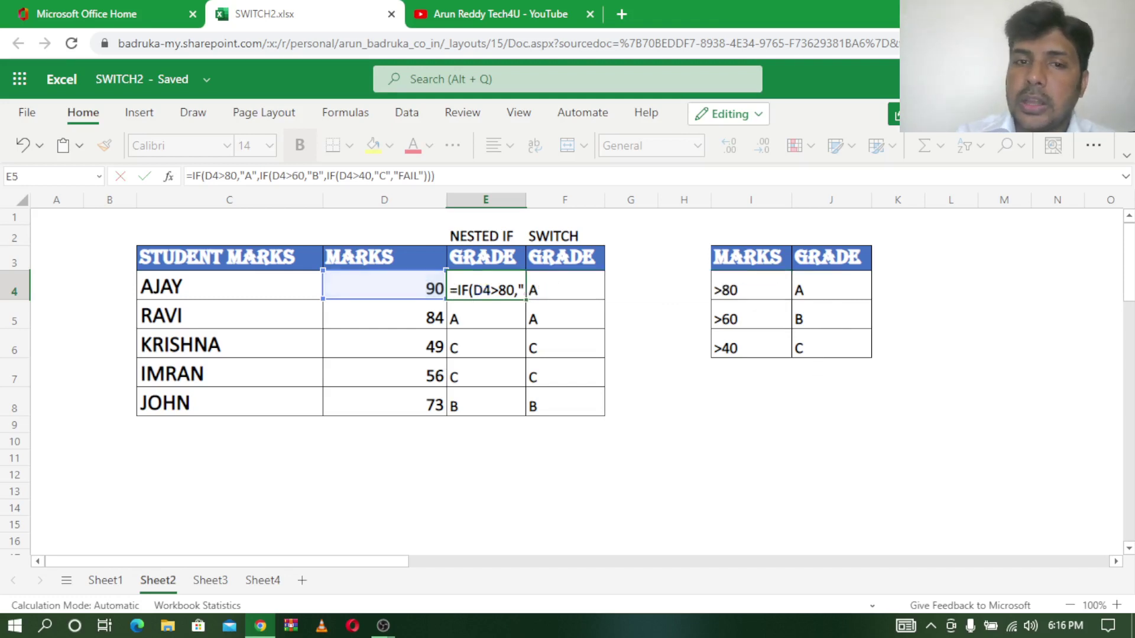
pyautogui.click(567, 283)
pyautogui.doubleClick(567, 283)
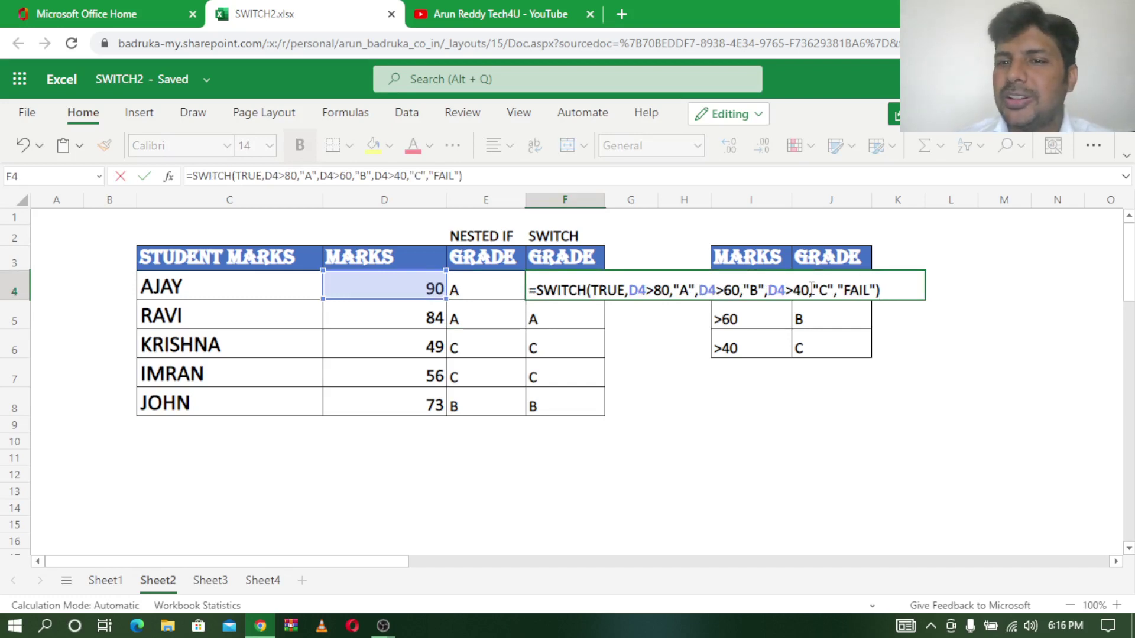
pyautogui.press('Return')
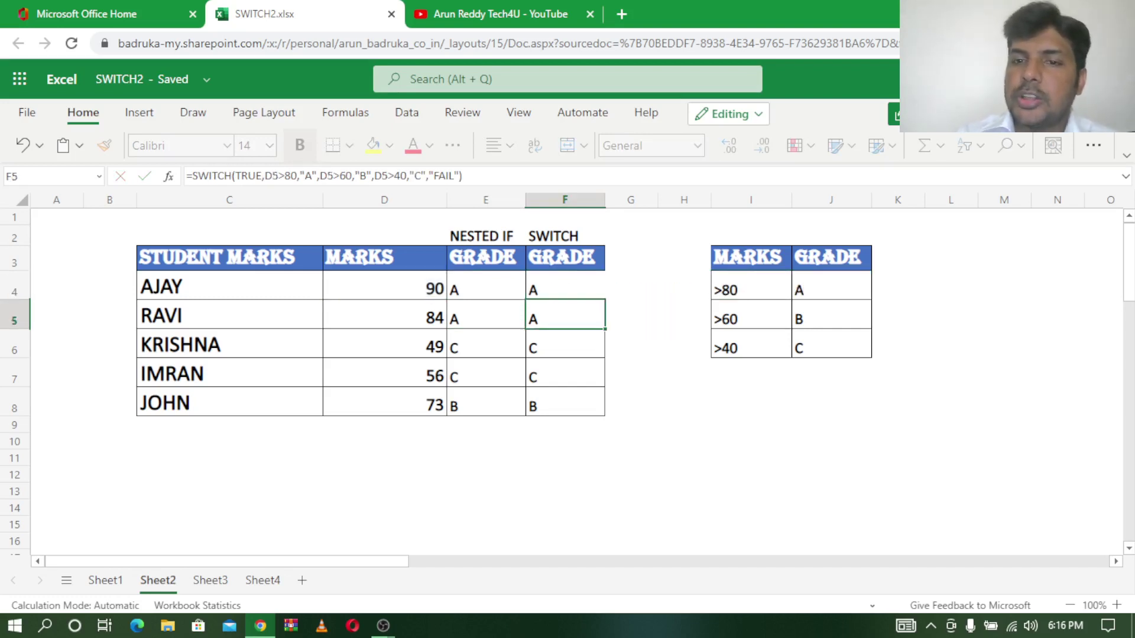
# - Switch to Sheet3 and highlight the AMUL, KWALITY and ARUN price tables
pyautogui.click(211, 580)
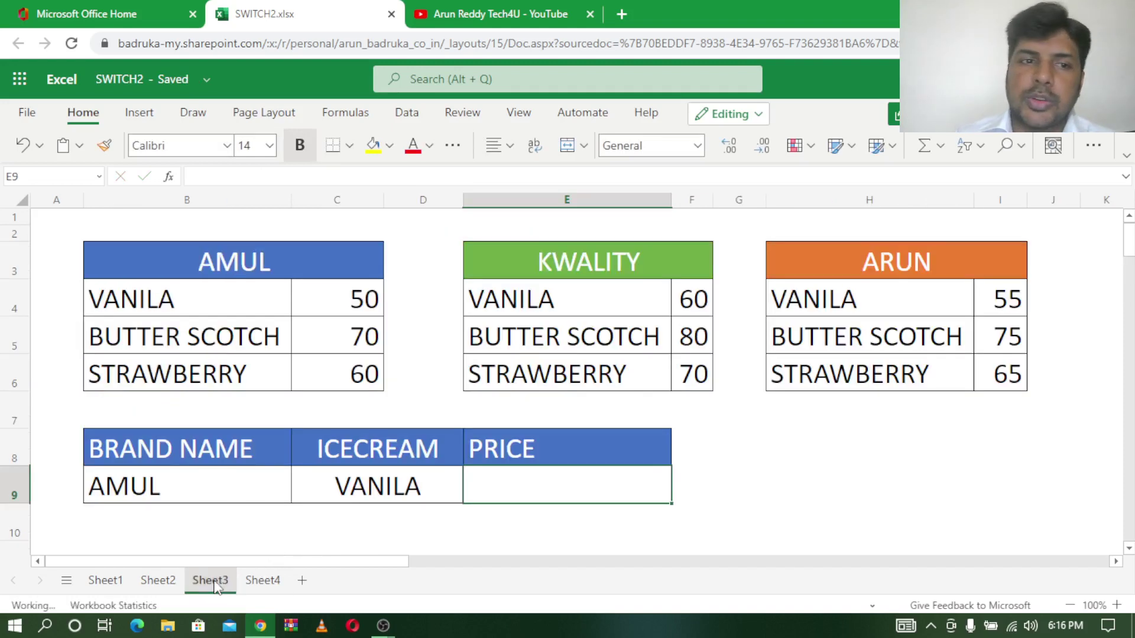
pyautogui.click(378, 447)
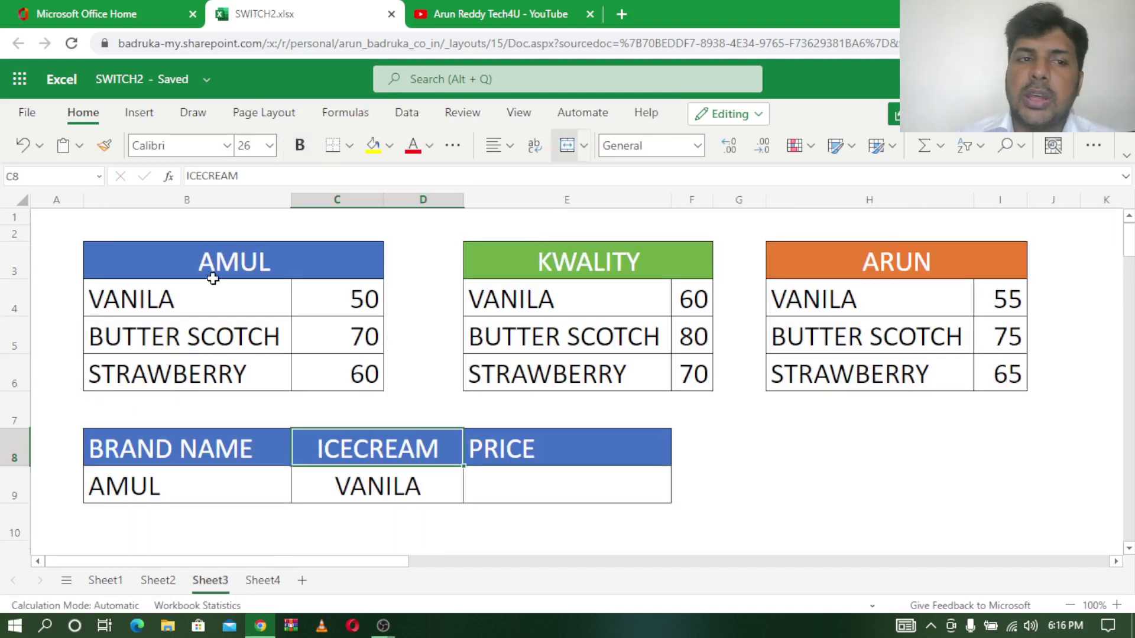
pyautogui.click(153, 264)
pyautogui.moveTo(154, 264); pyautogui.dragTo(316, 362)
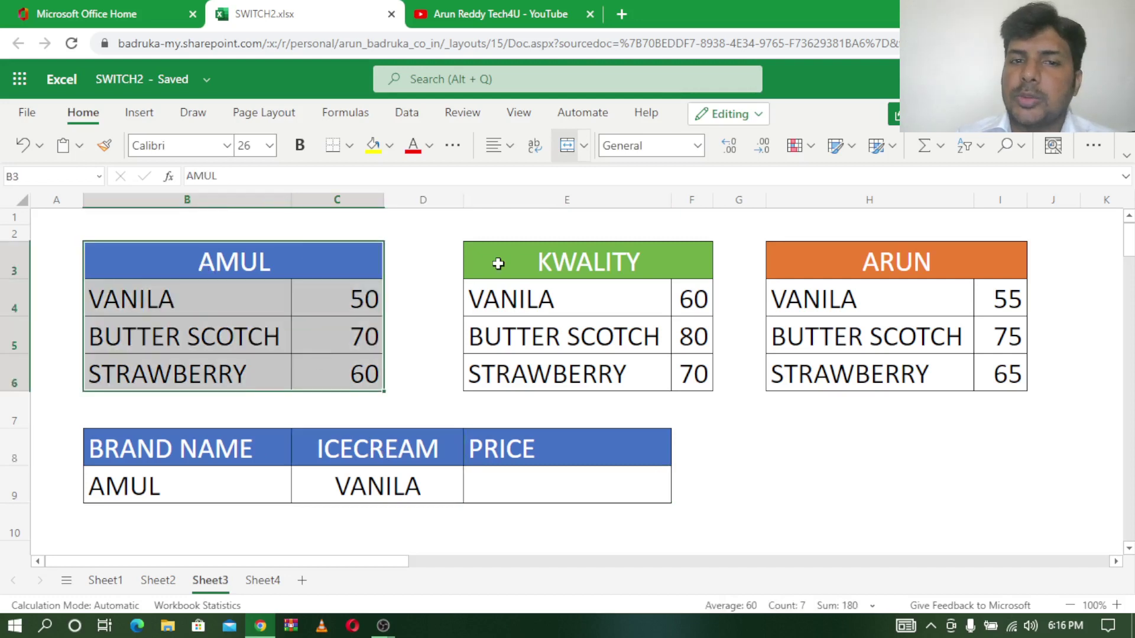
pyautogui.click(657, 266)
pyautogui.moveTo(656, 267); pyautogui.dragTo(653, 367)
pyautogui.moveTo(1013, 264); pyautogui.dragTo(989, 368)
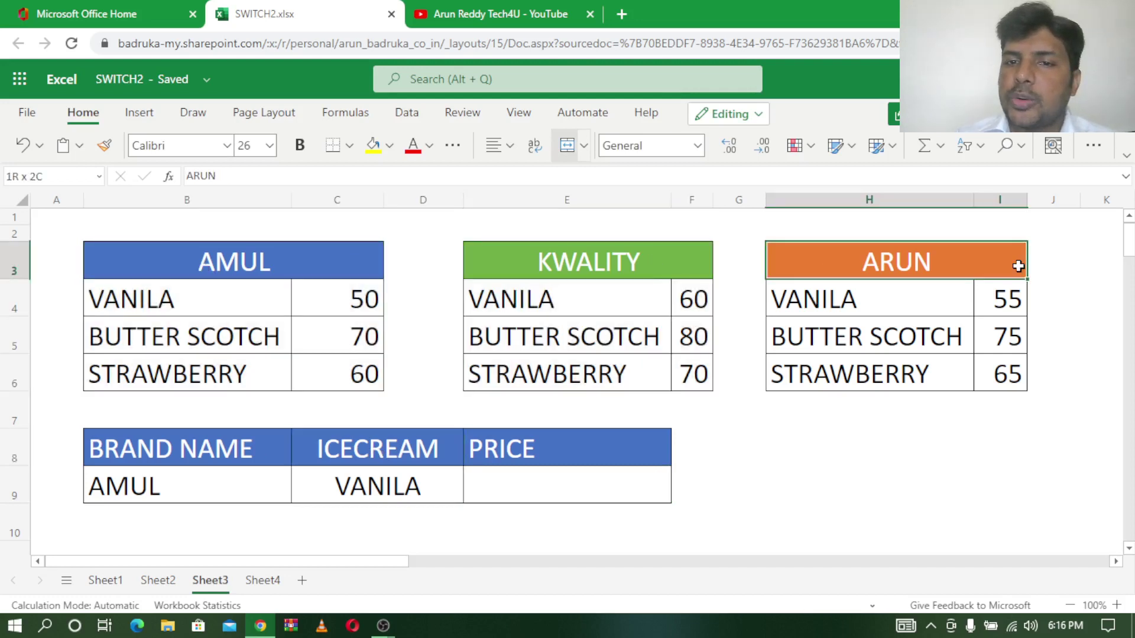
# - Review AMUL's prices (vanila 50, strawberry 60) and KWALITY's prices 60, 80 and 70
pyautogui.click(133, 297)
pyautogui.click(344, 304)
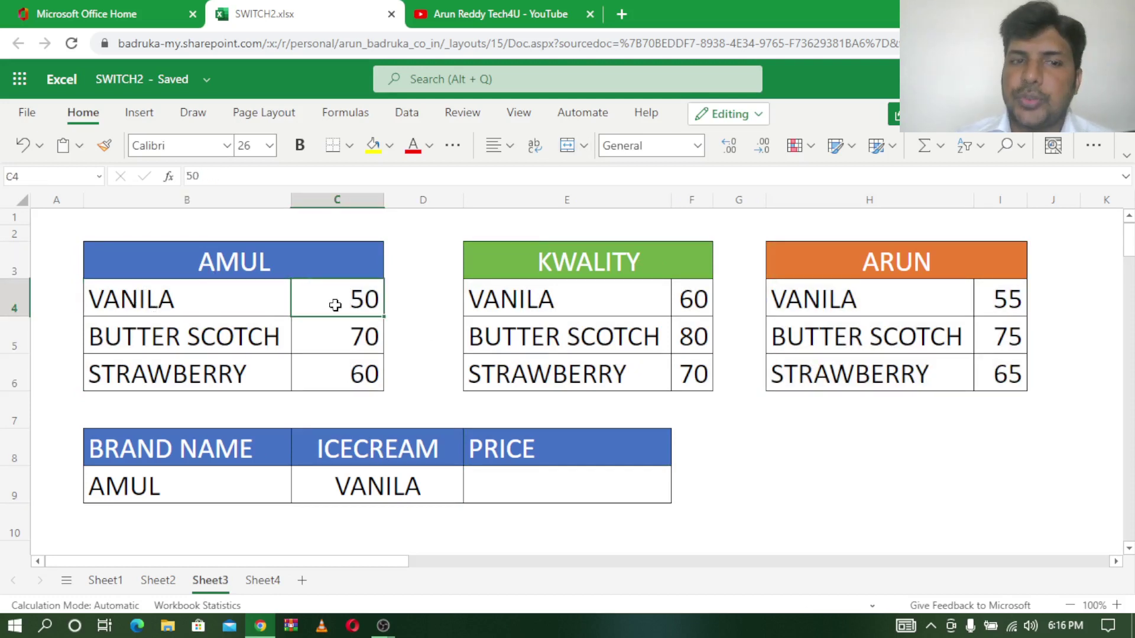
pyautogui.click(190, 329)
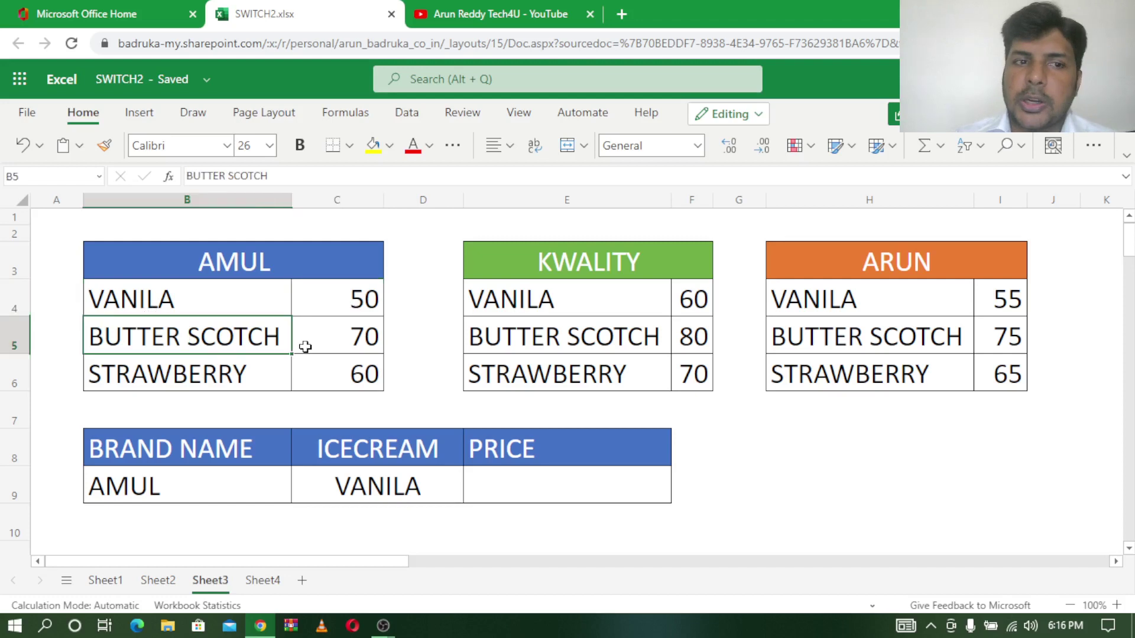
pyautogui.click(213, 380)
pyautogui.click(373, 373)
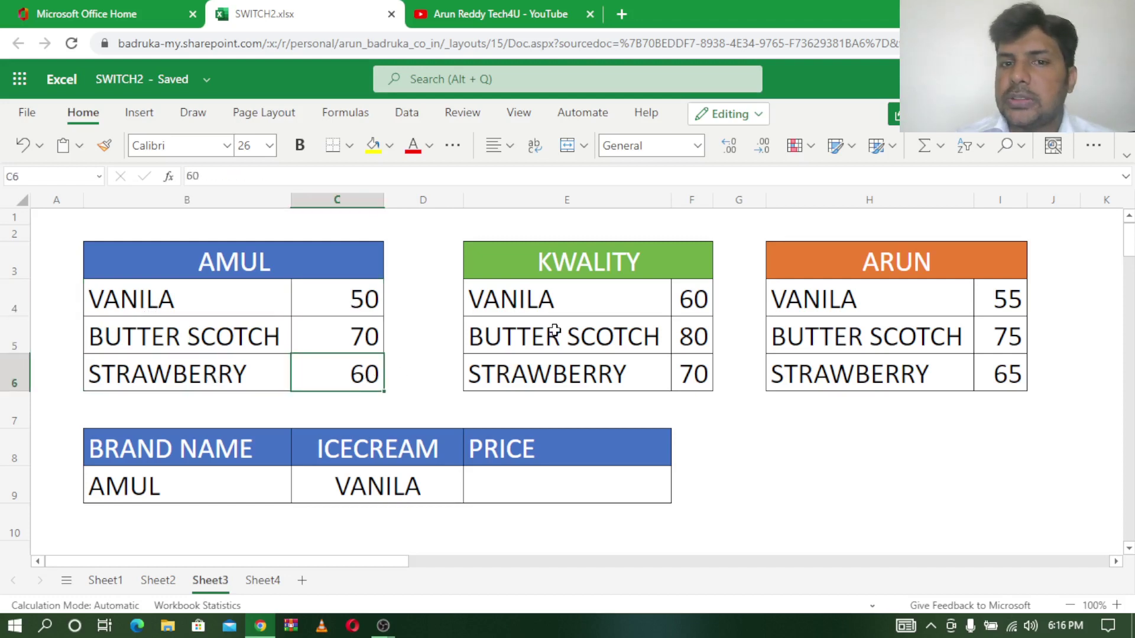
pyautogui.click(545, 294)
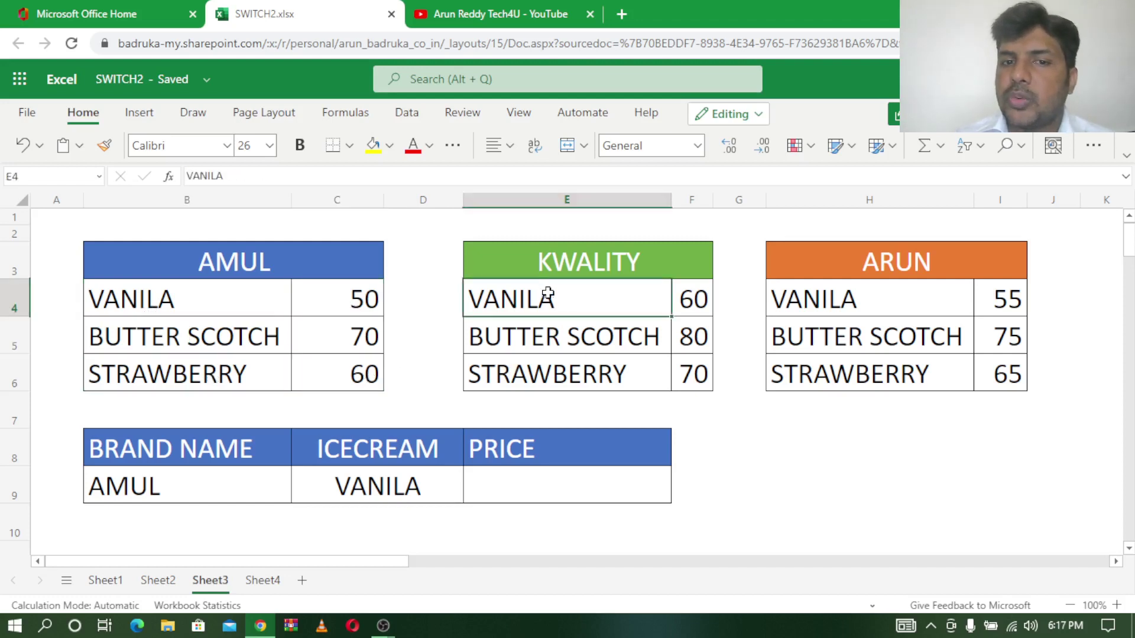
pyautogui.click(683, 300)
pyautogui.click(576, 346)
pyautogui.click(683, 335)
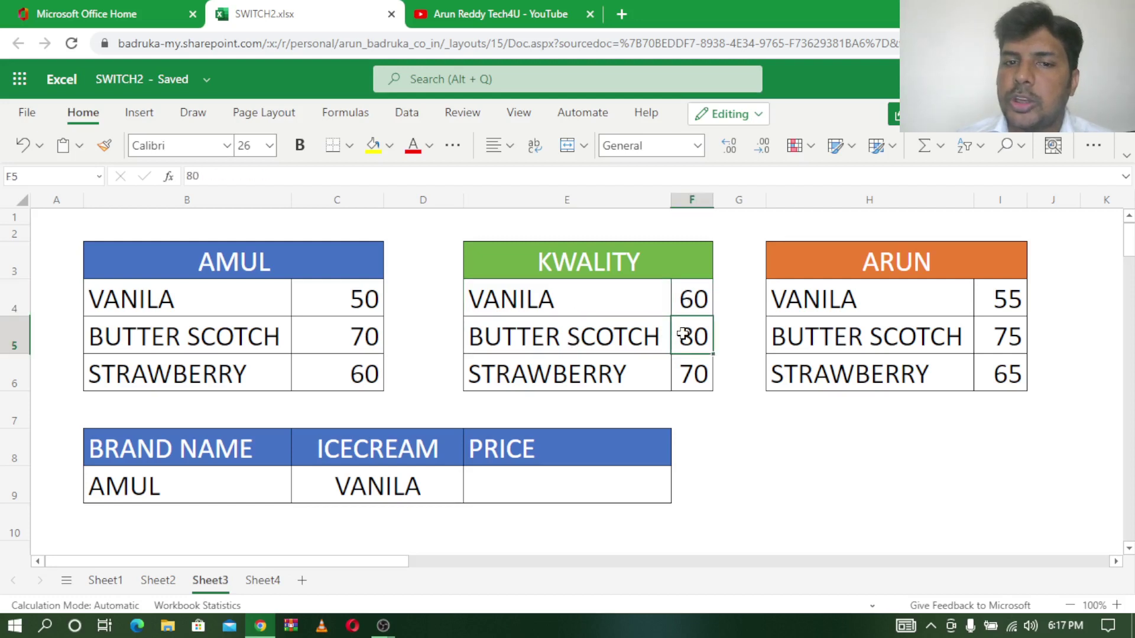
pyautogui.click(590, 371)
pyautogui.click(686, 372)
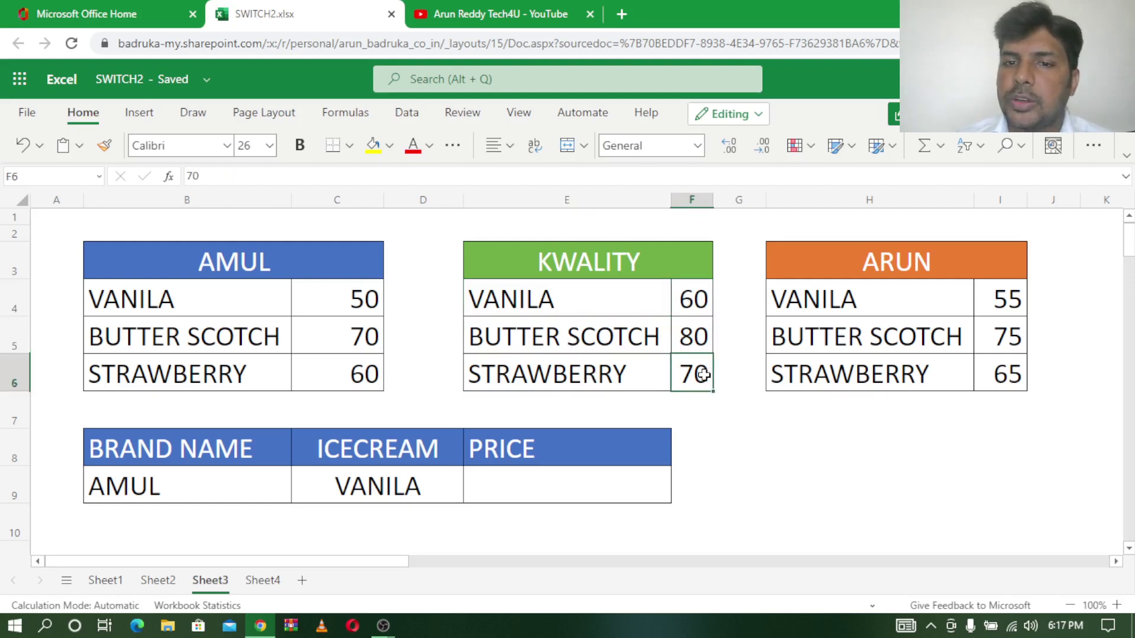
# - Review ARUN's prices: vanila 55, butter scotch 75, strawberry 65
pyautogui.click(822, 306)
pyautogui.click(1002, 298)
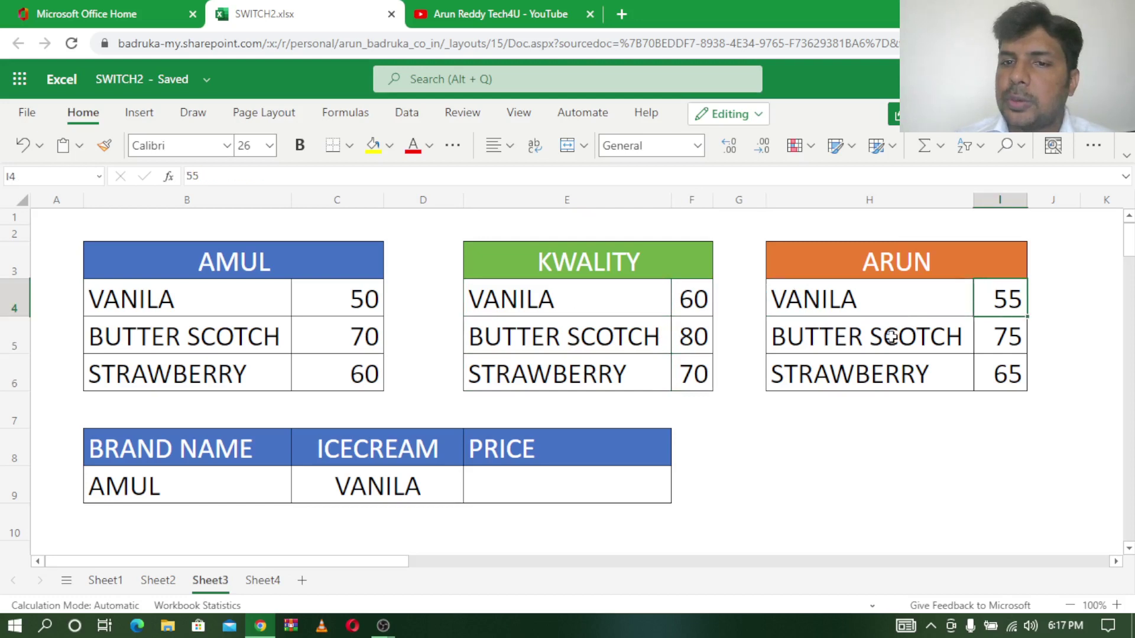
pyautogui.click(890, 336)
pyautogui.click(1002, 347)
pyautogui.click(883, 381)
pyautogui.click(1000, 380)
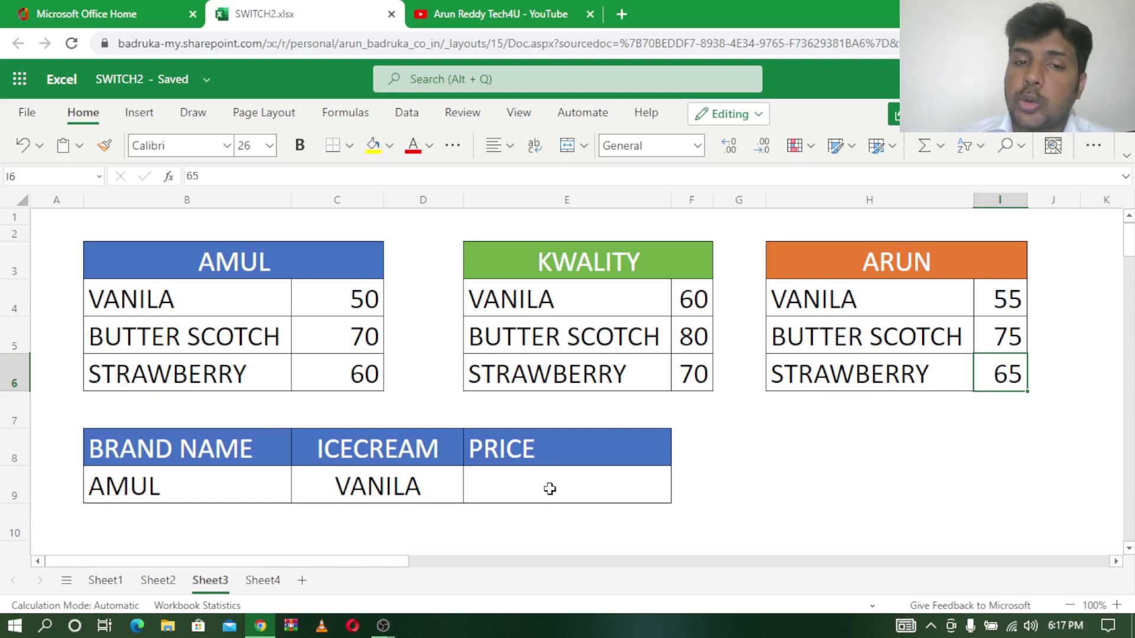
# - Review the lookup inputs, brand AMUL in B9, flavour VANILA in C9, and the AMUL table, ending at E9
pyautogui.click(145, 479)
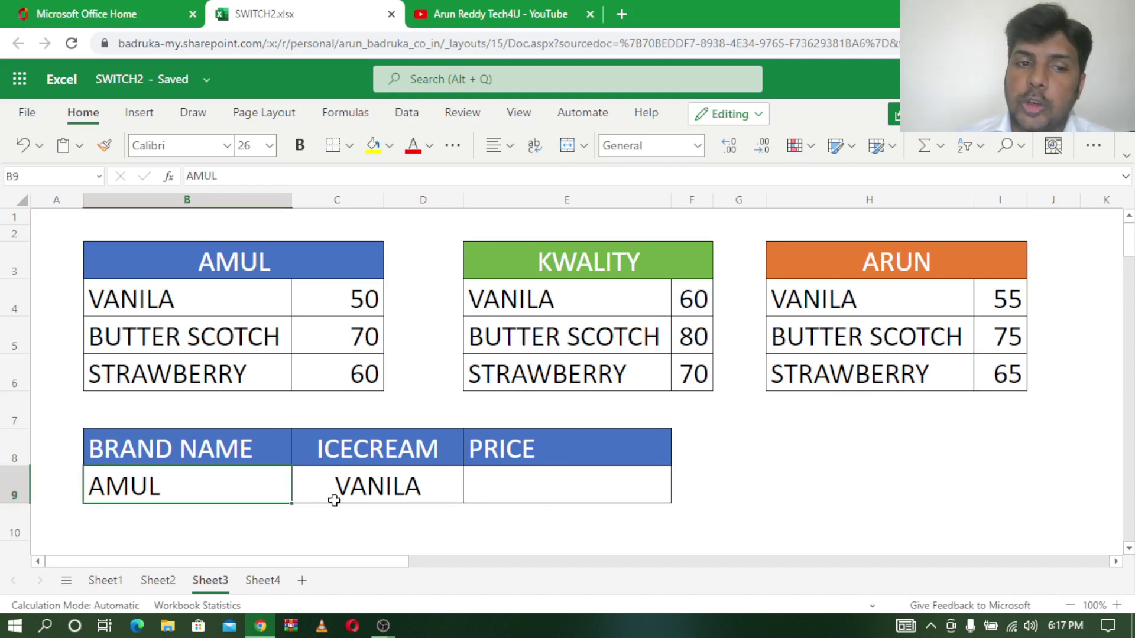
pyautogui.click(403, 490)
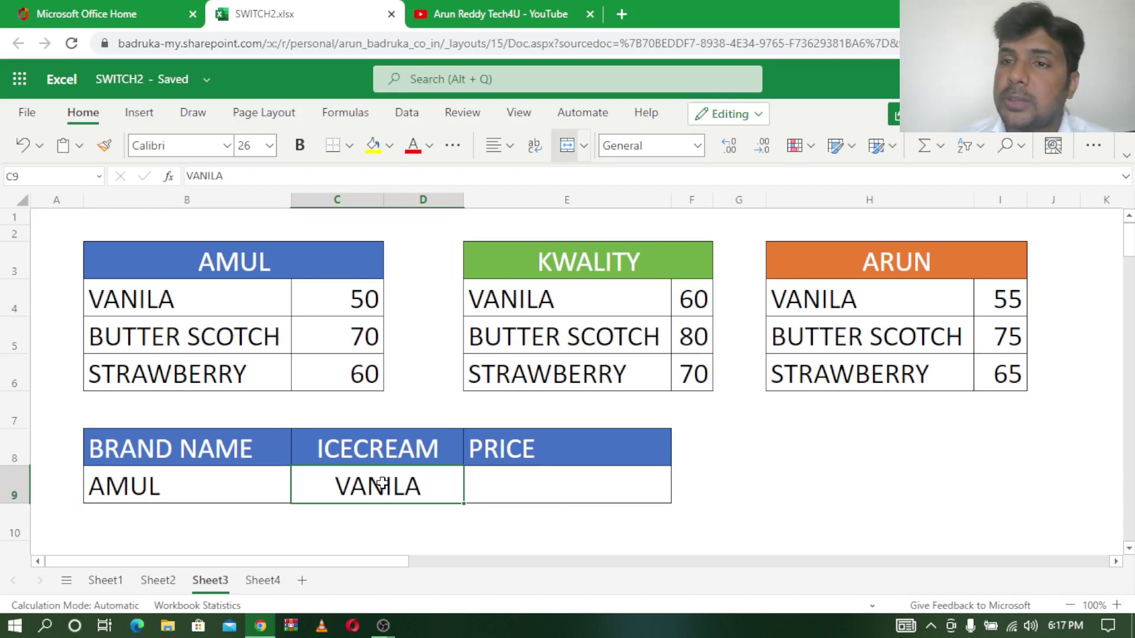
pyautogui.click(230, 485)
pyautogui.click(421, 484)
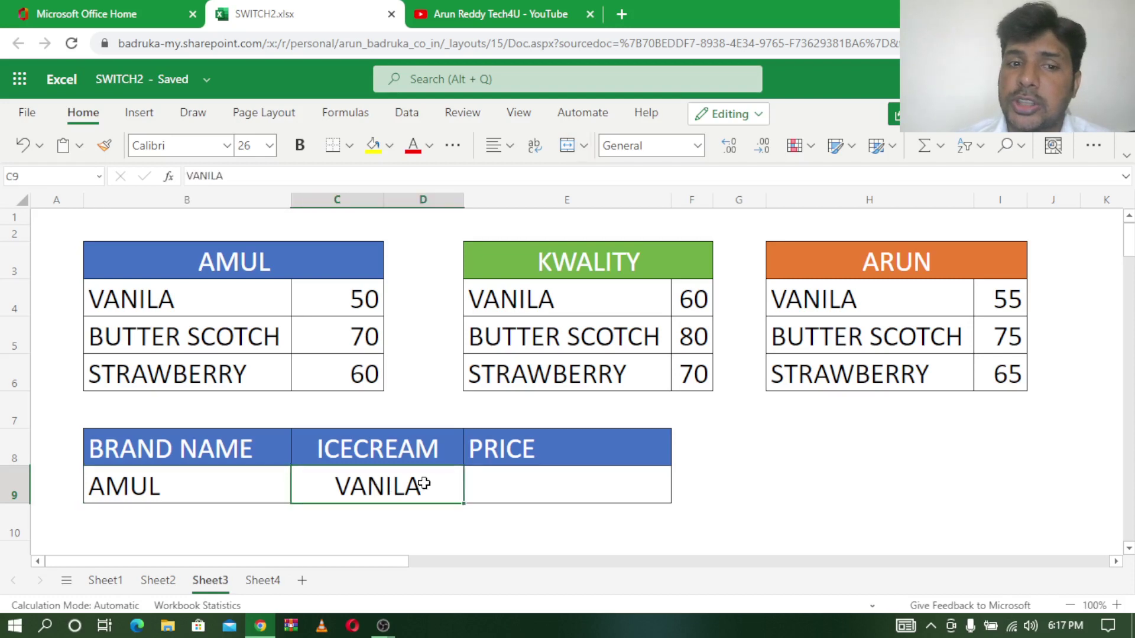
pyautogui.click(569, 483)
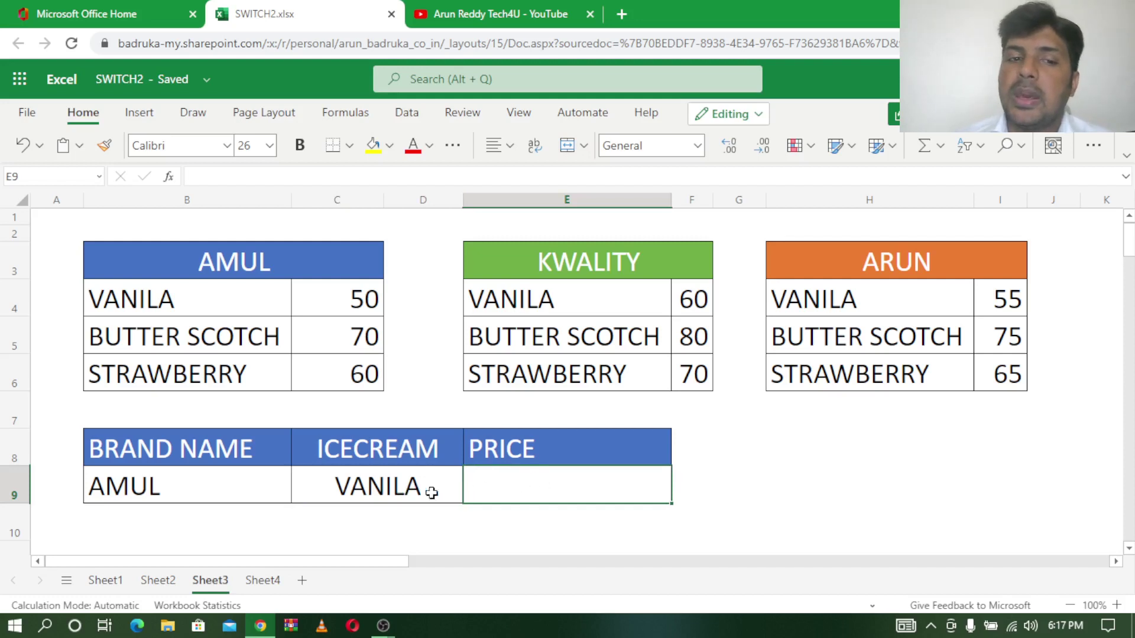
pyautogui.click(389, 493)
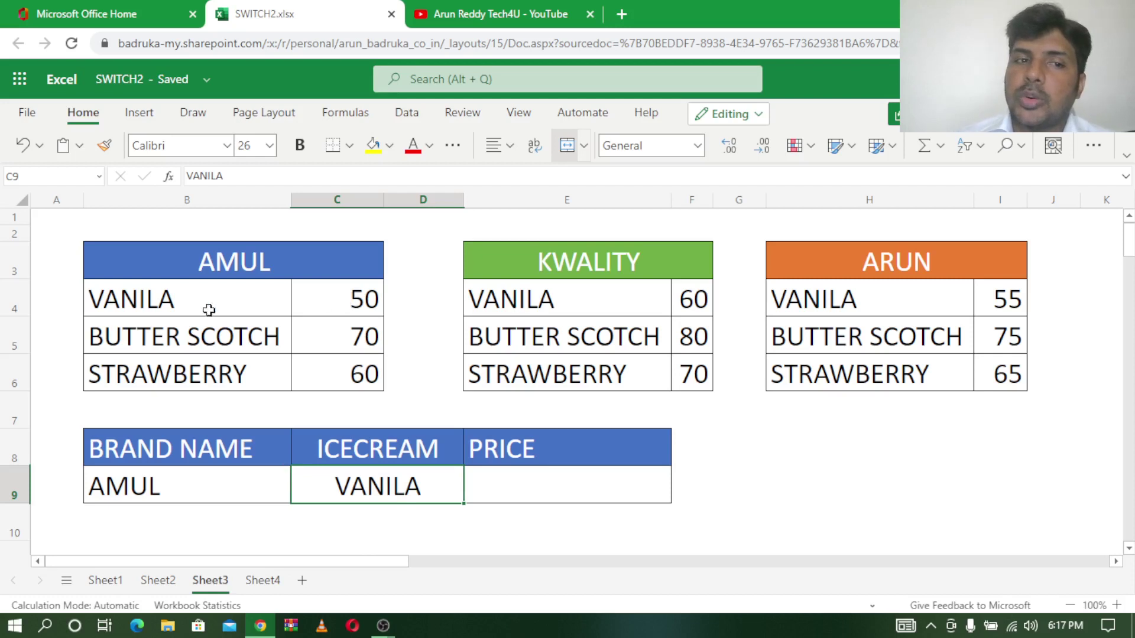
pyautogui.moveTo(148, 308); pyautogui.dragTo(355, 377)
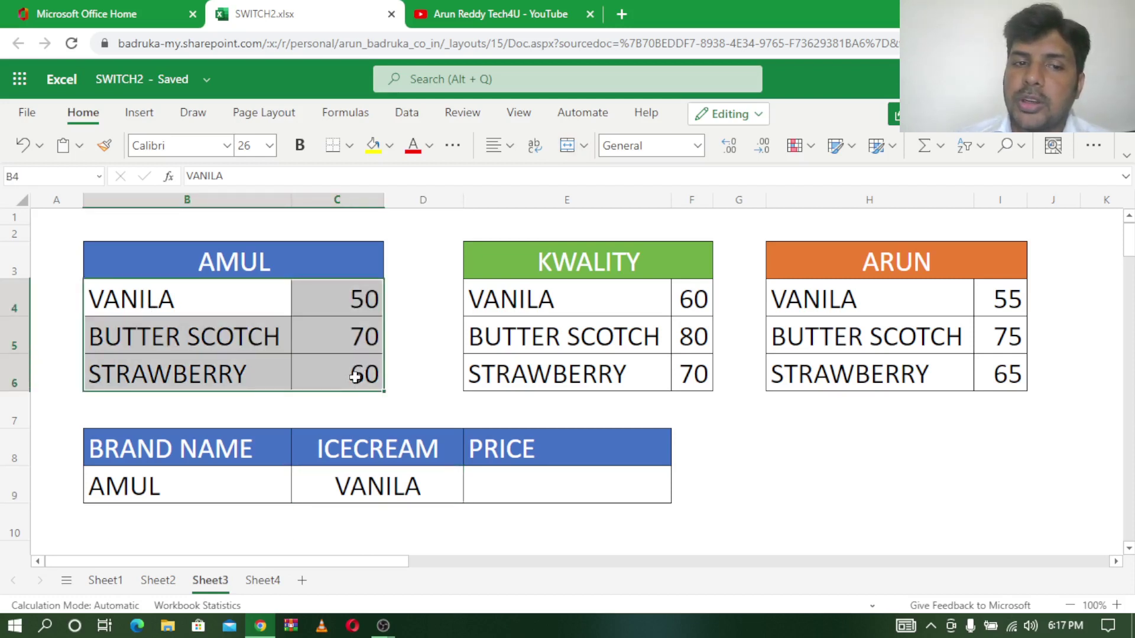
pyautogui.click(408, 484)
pyautogui.click(563, 489)
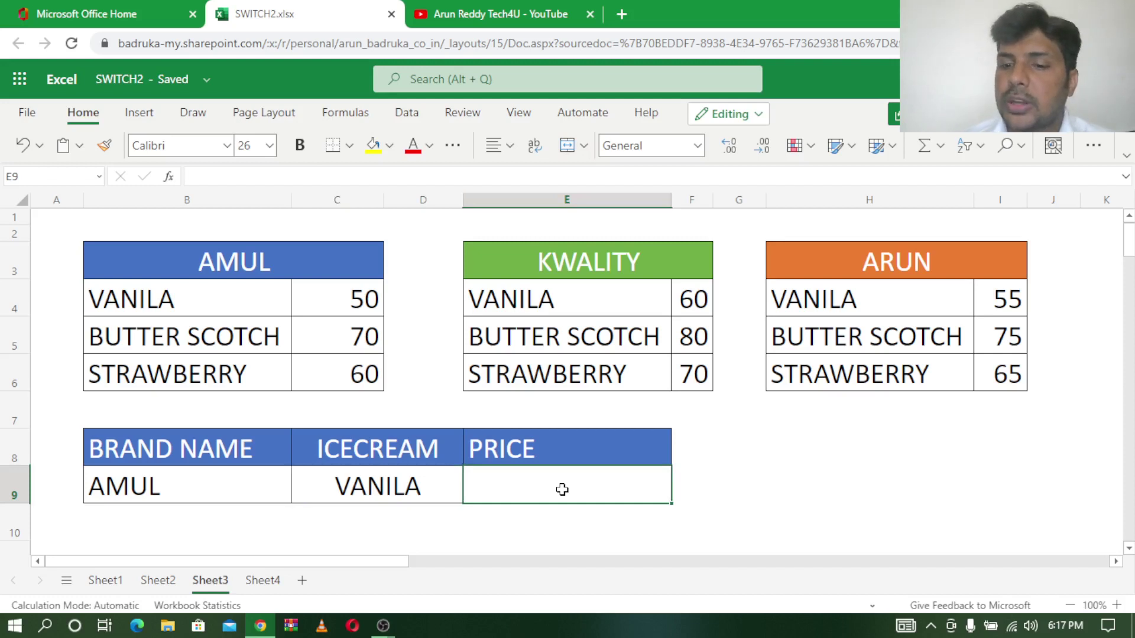
# - Enter =VLOOKUP(C9,B4:C6,2,0) in E9, returning AMUL's vanilla price of 50
pyautogui.write('=')
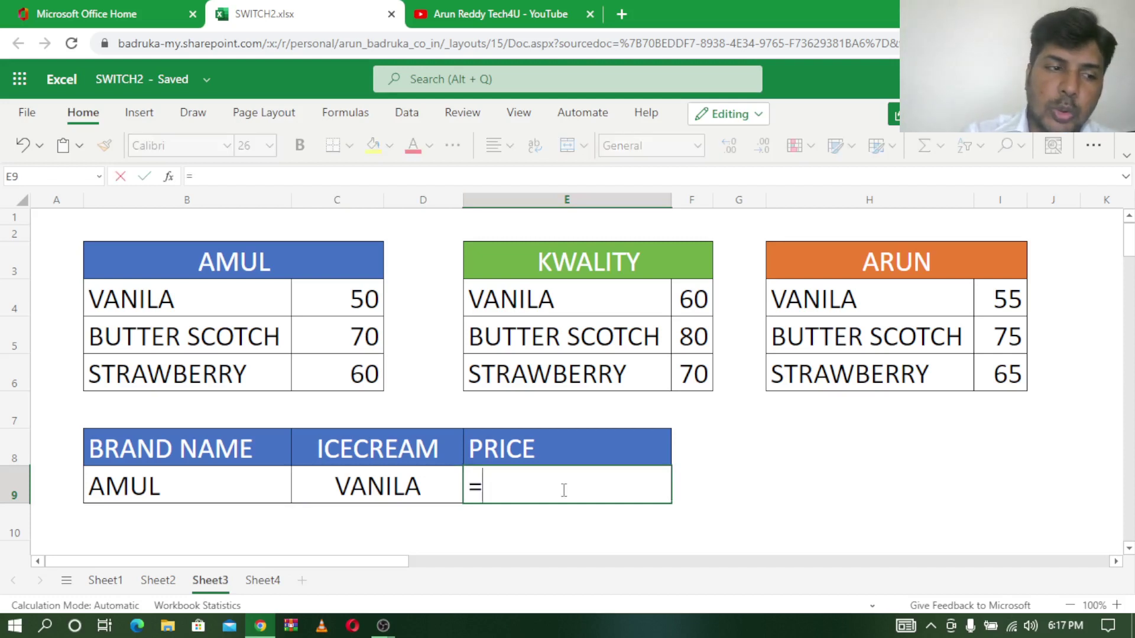
pyautogui.write('VLO')
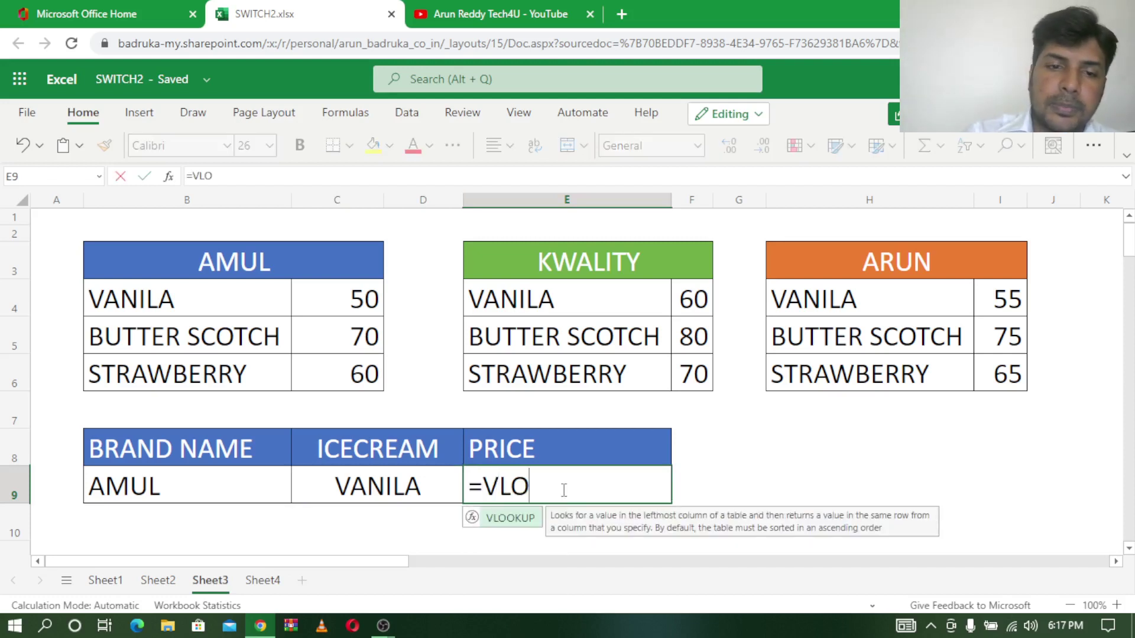
pyautogui.press('Tab')
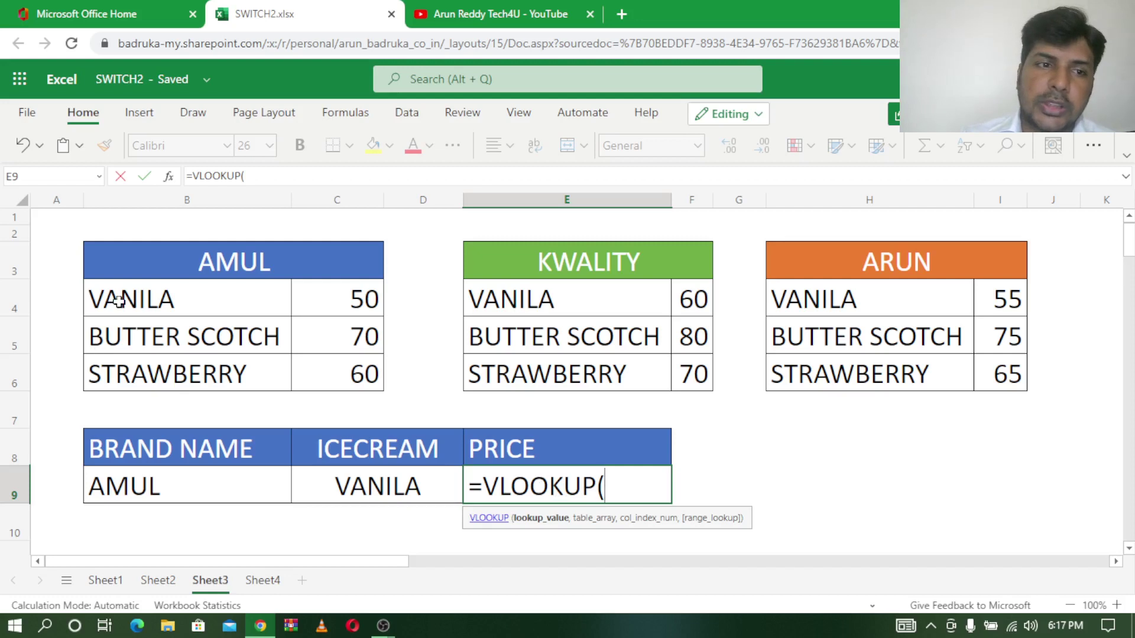
pyautogui.click(390, 487)
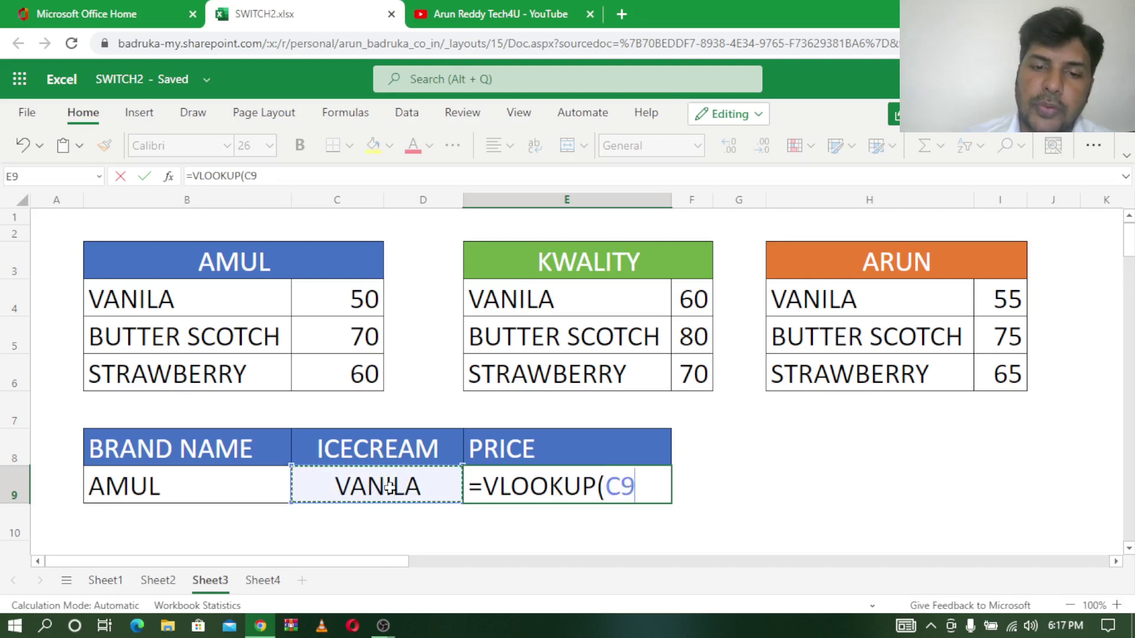
pyautogui.write(',')
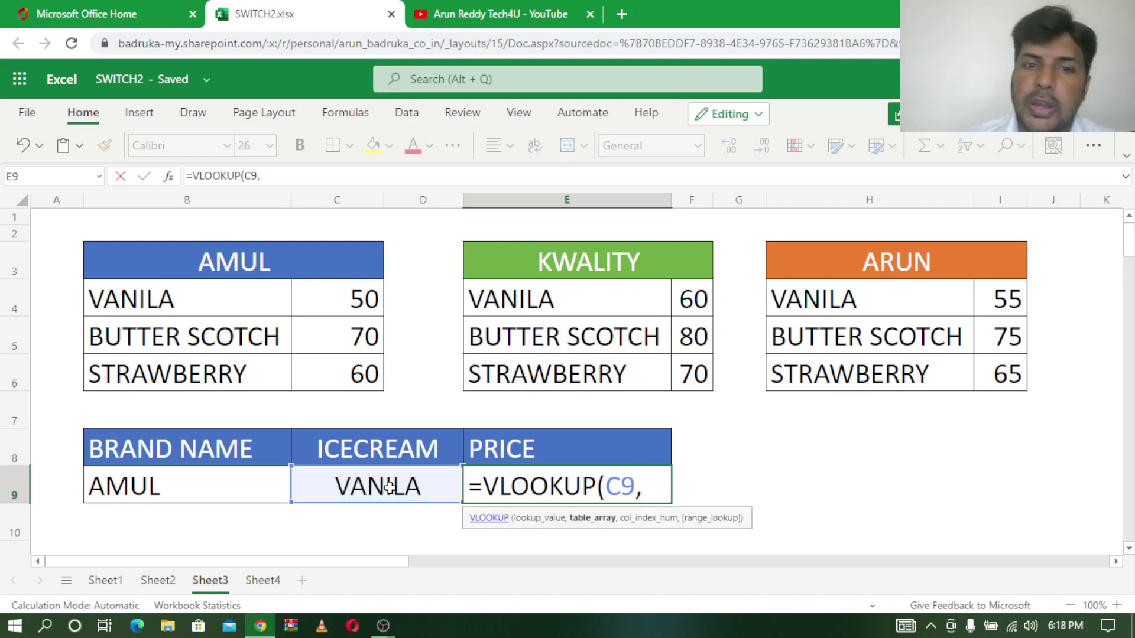
pyautogui.moveTo(156, 288); pyautogui.dragTo(331, 389)
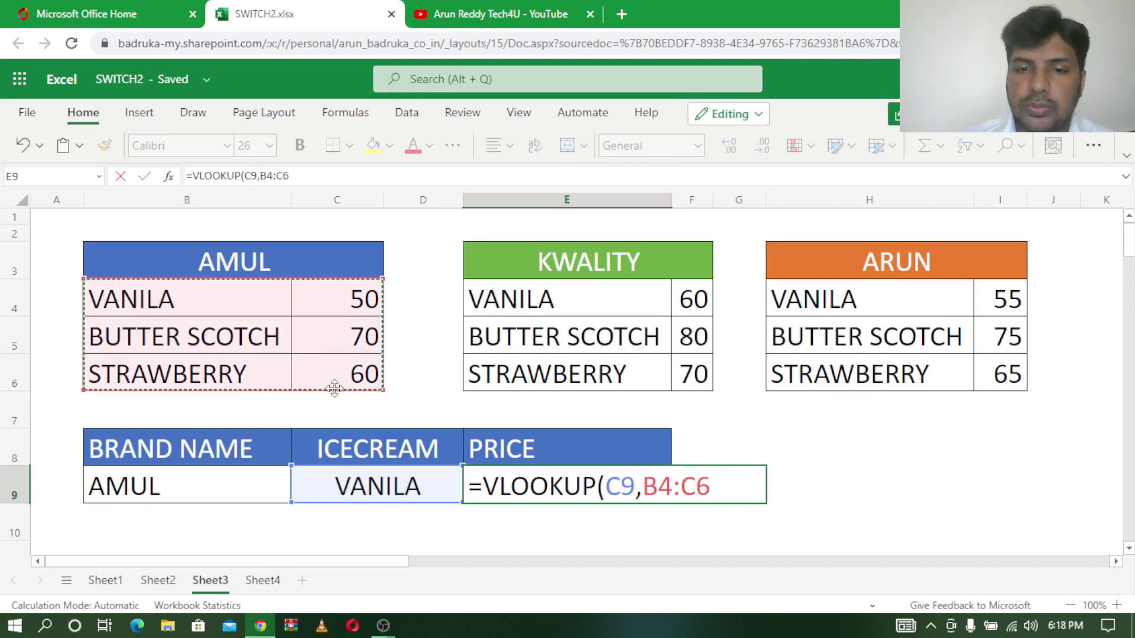
pyautogui.write(',')
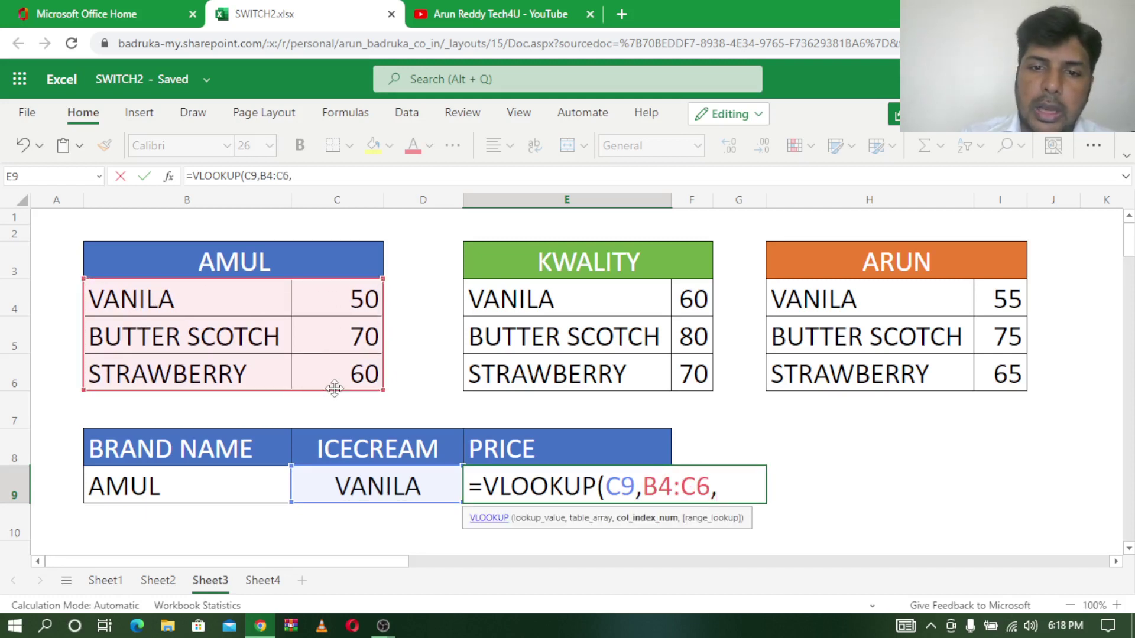
pyautogui.write('2')
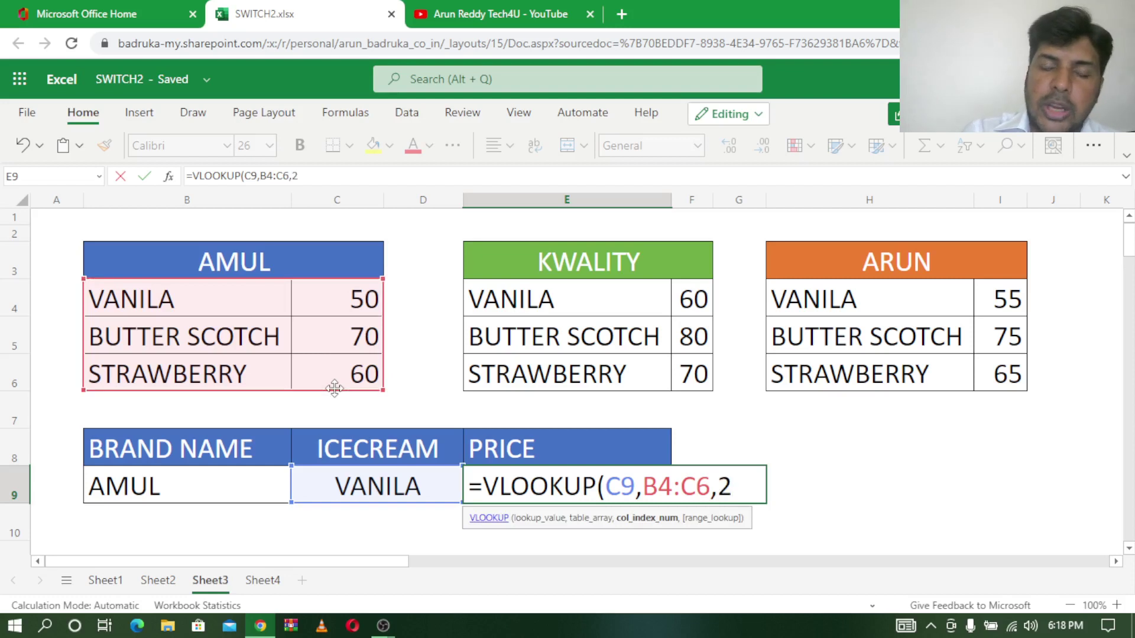
pyautogui.write(',0)')
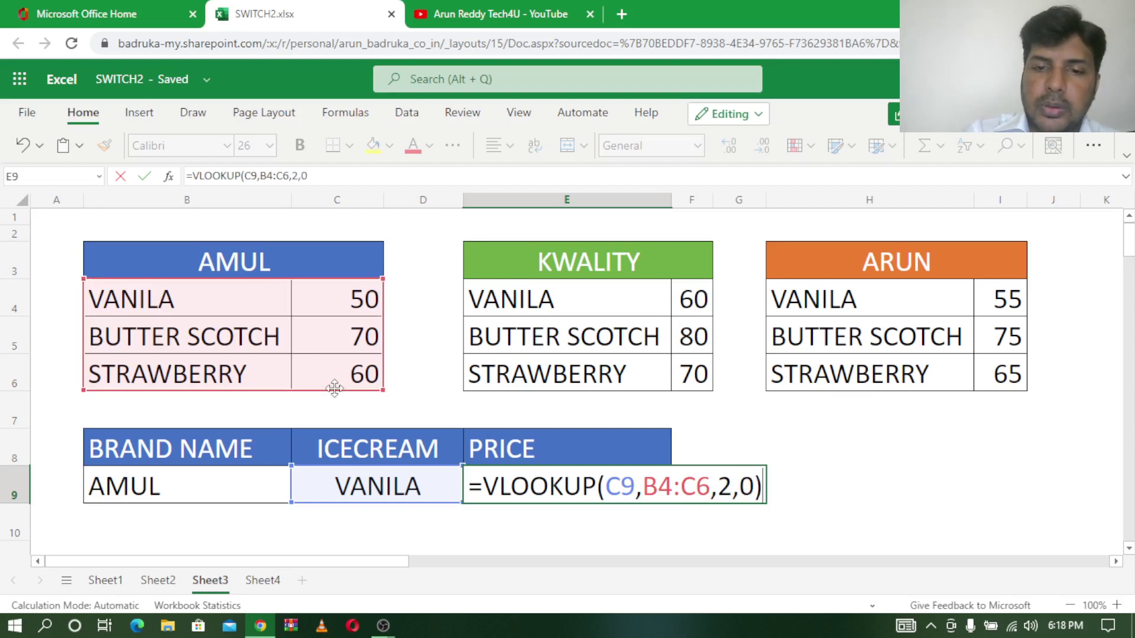
pyautogui.press('Return')
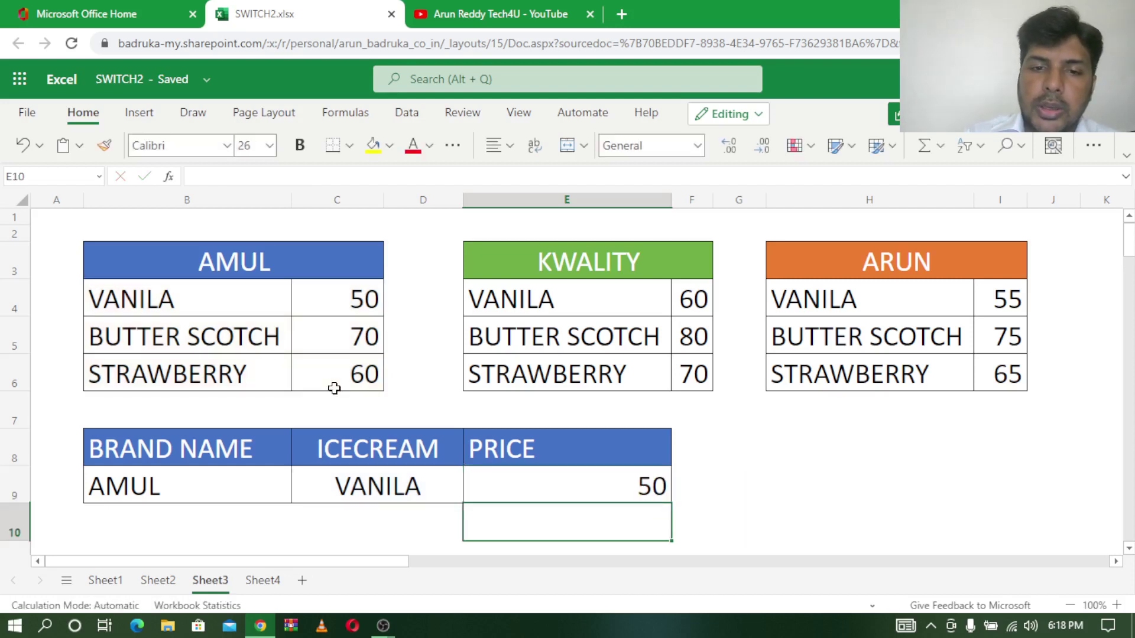
pyautogui.click(397, 477)
pyautogui.click(599, 484)
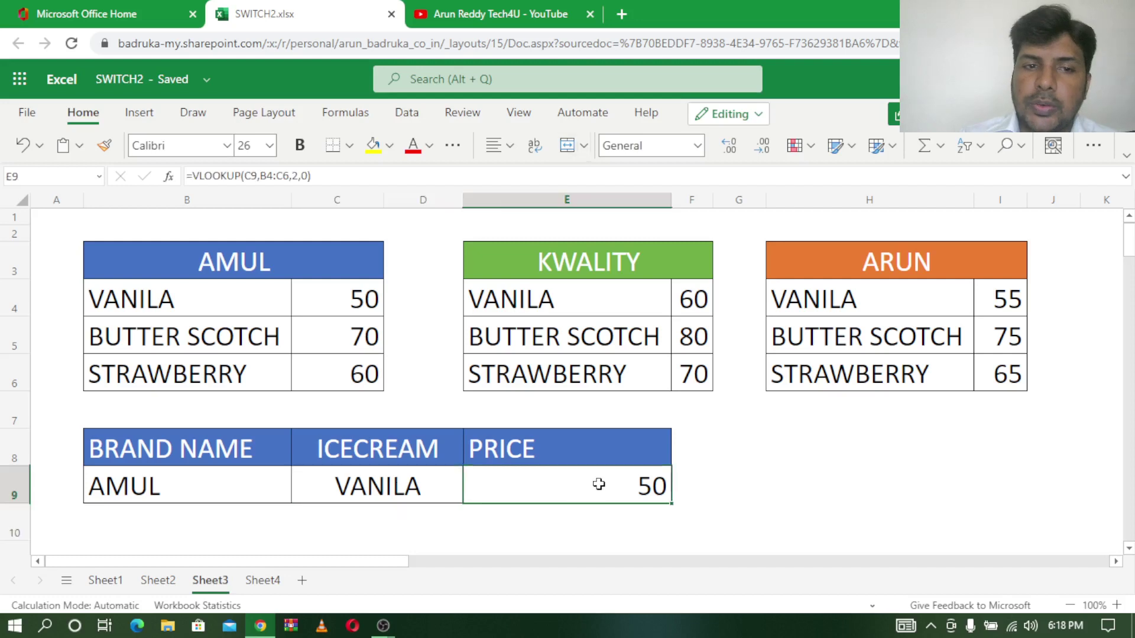
# - Copy STRAWBERRY from B6 into C9 so E9 shows a price of 60
pyautogui.click(402, 494)
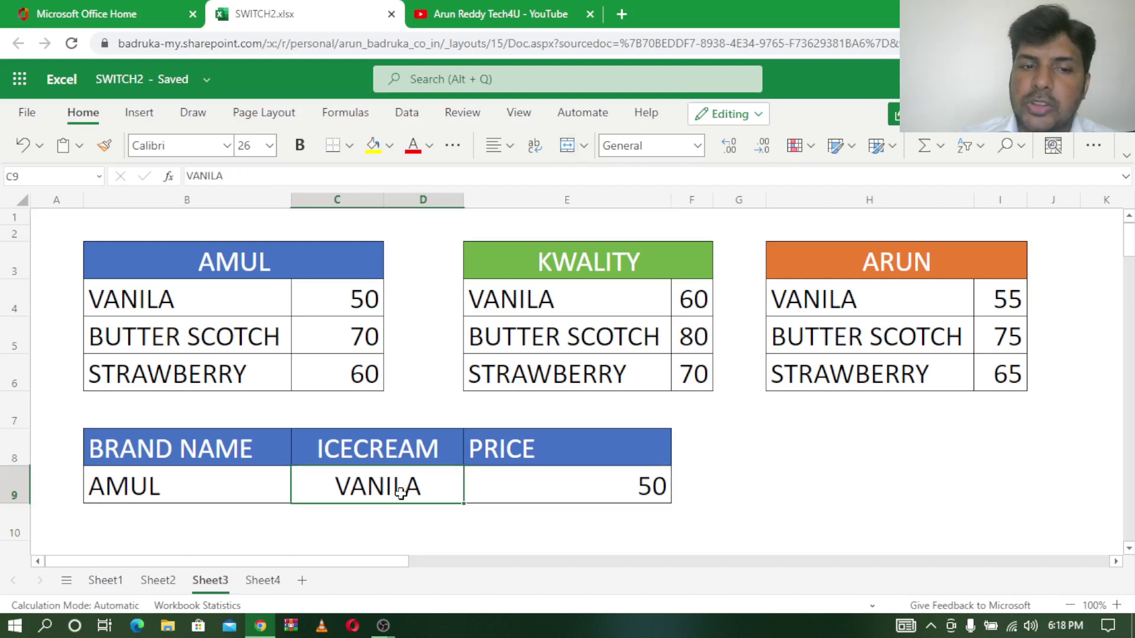
pyautogui.click(209, 373)
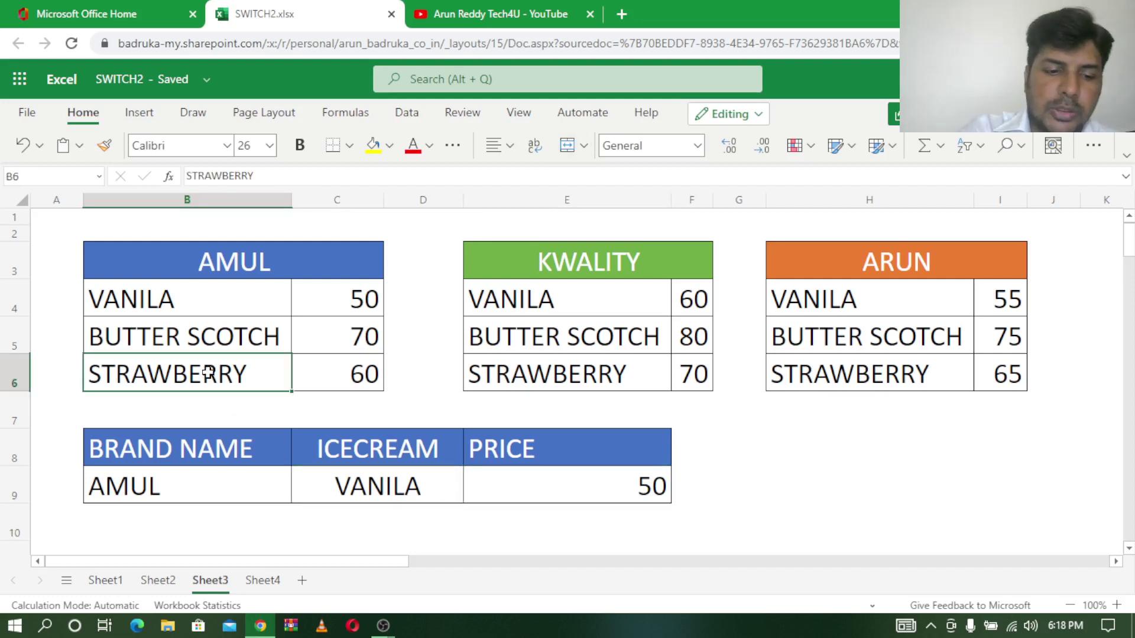
pyautogui.hotkey('ctrl', 'c')
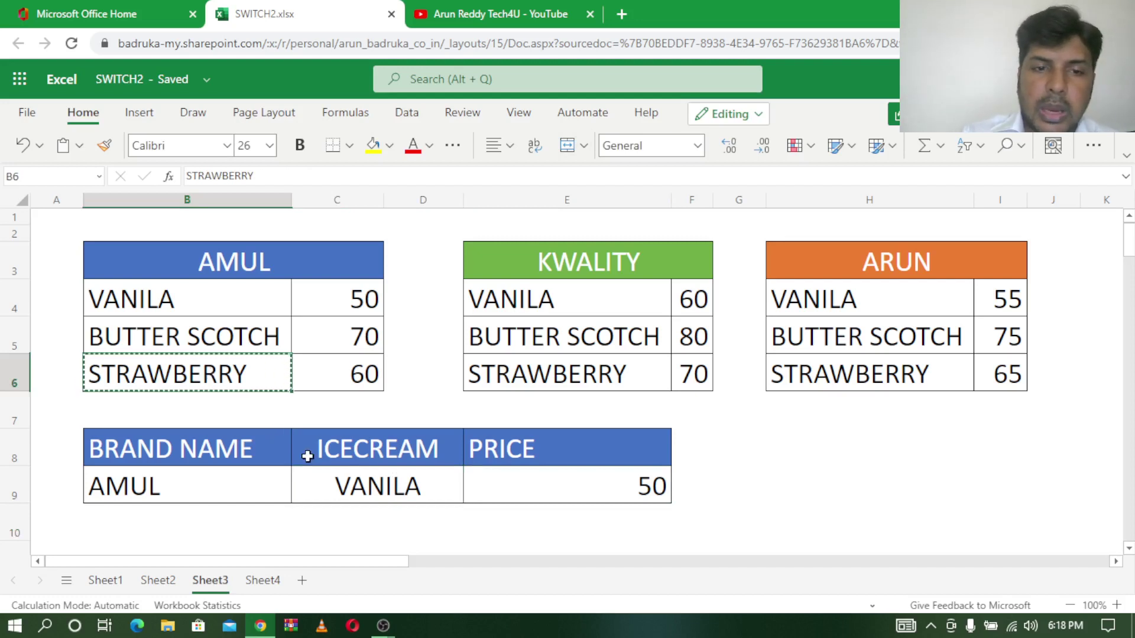
pyautogui.click(356, 488)
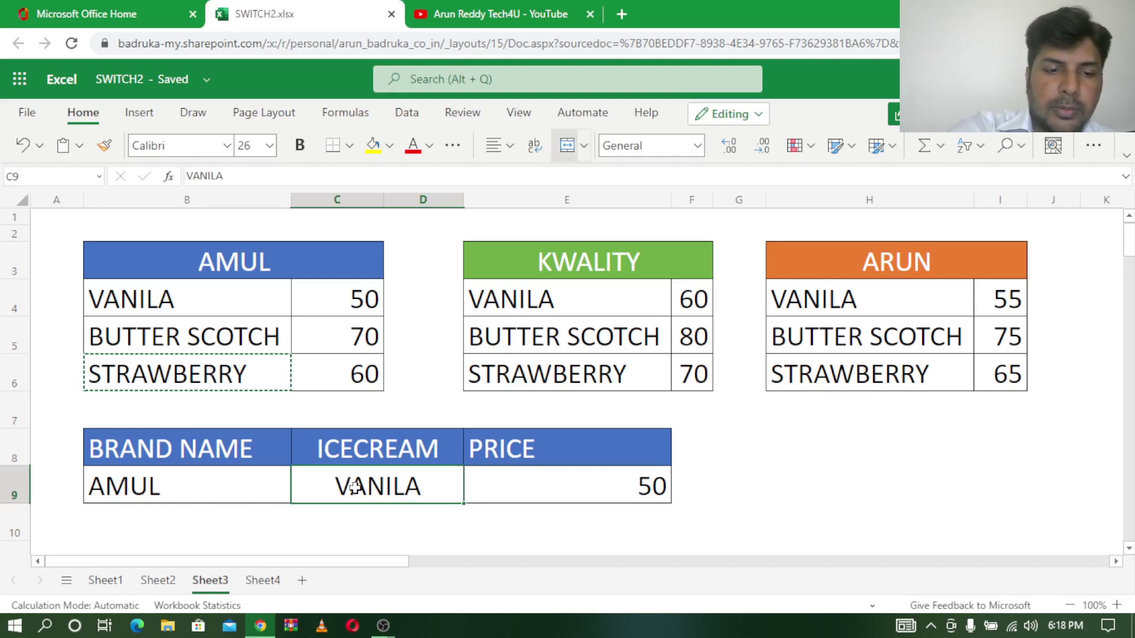
pyautogui.hotkey('ctrl', 'v')
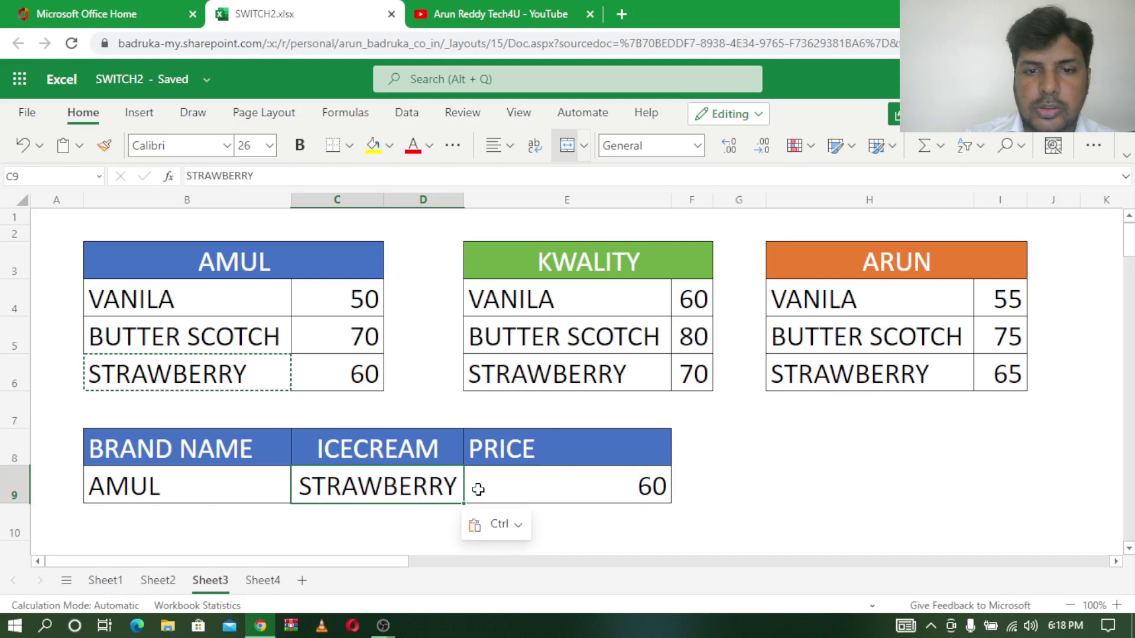
pyautogui.click(628, 494)
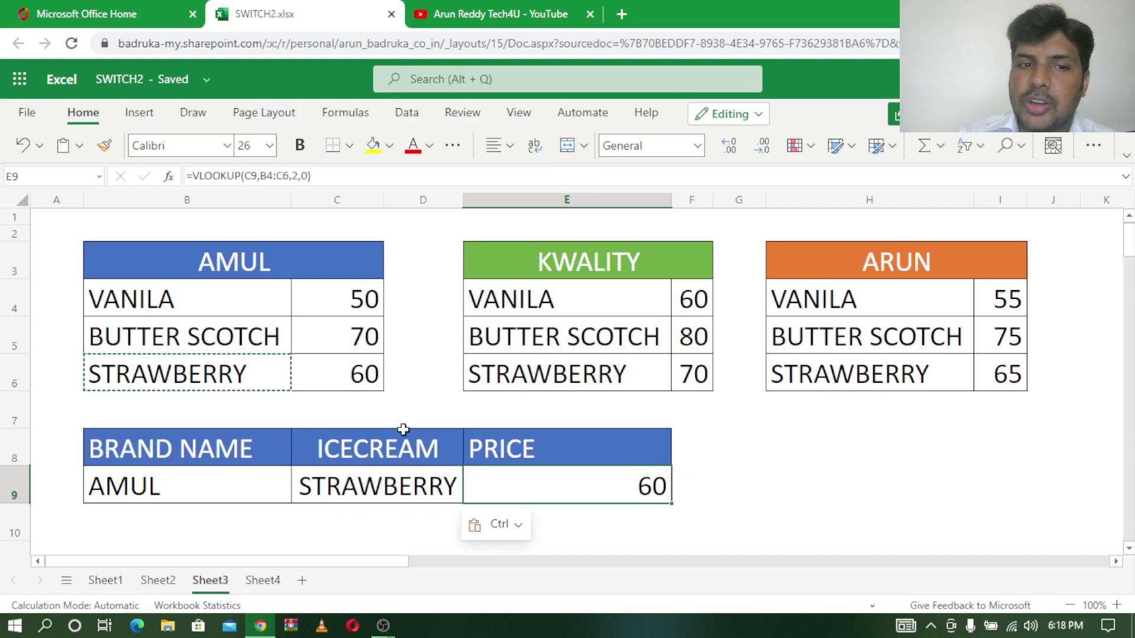
# - Review the flavour cell, AMUL table B4:C6 and brand B9 against E9's lookup formula
pyautogui.click(430, 489)
pyautogui.moveTo(155, 300); pyautogui.dragTo(340, 371)
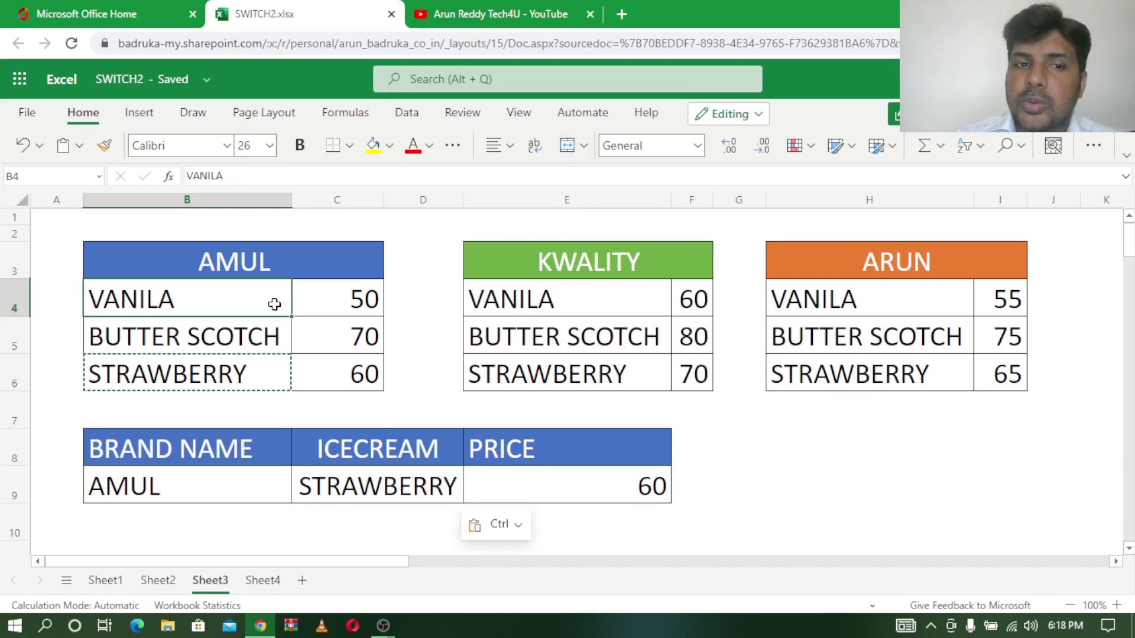
pyautogui.click(525, 484)
pyautogui.click(172, 487)
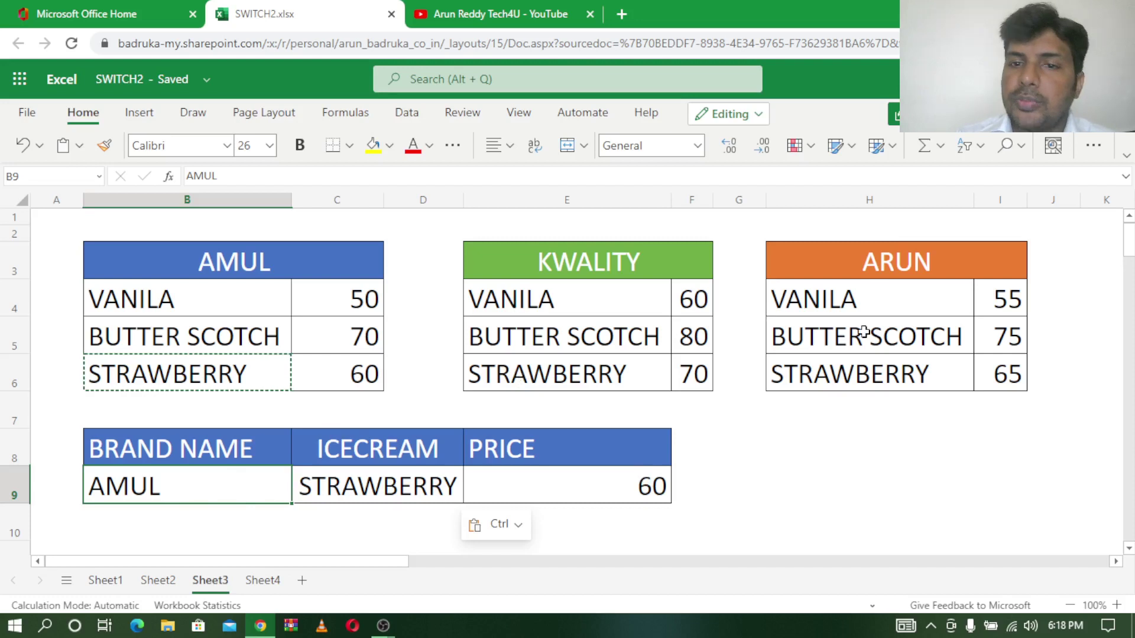
pyautogui.click(633, 496)
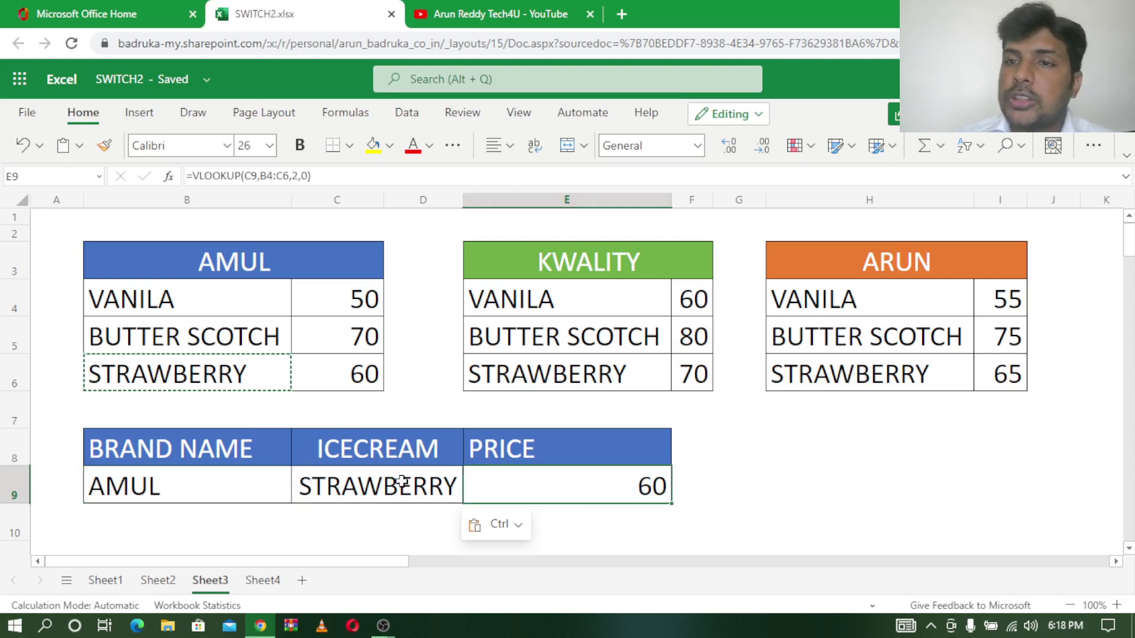
# - In E9's formula, replace the B4:C6 table reference with SWITCH(
pyautogui.doubleClick(609, 485)
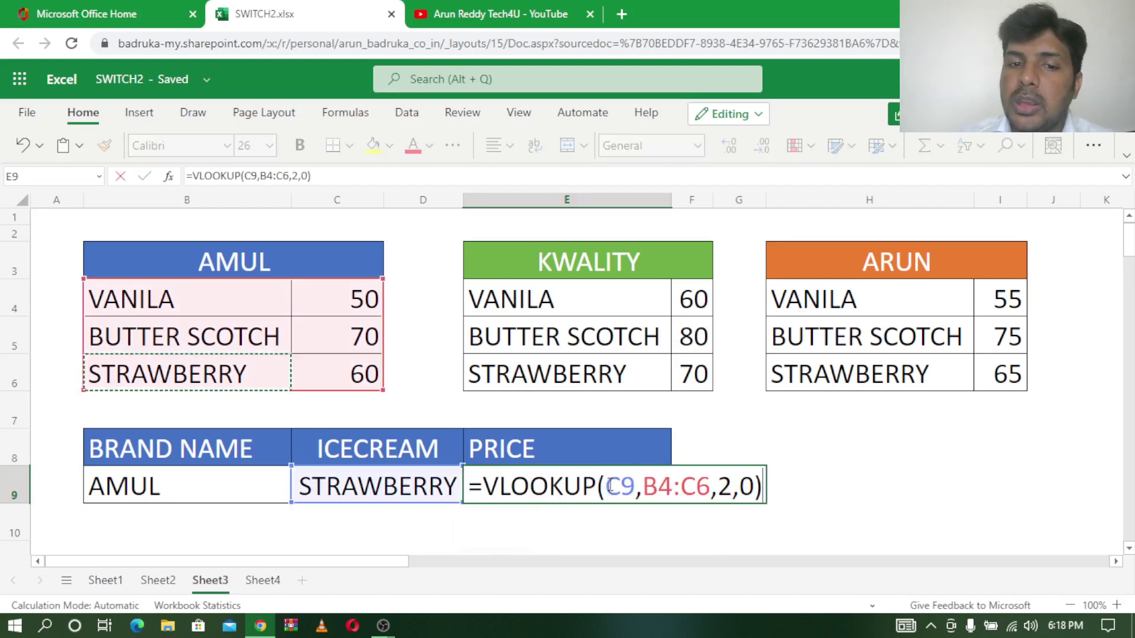
pyautogui.moveTo(644, 486); pyautogui.dragTo(709, 486)
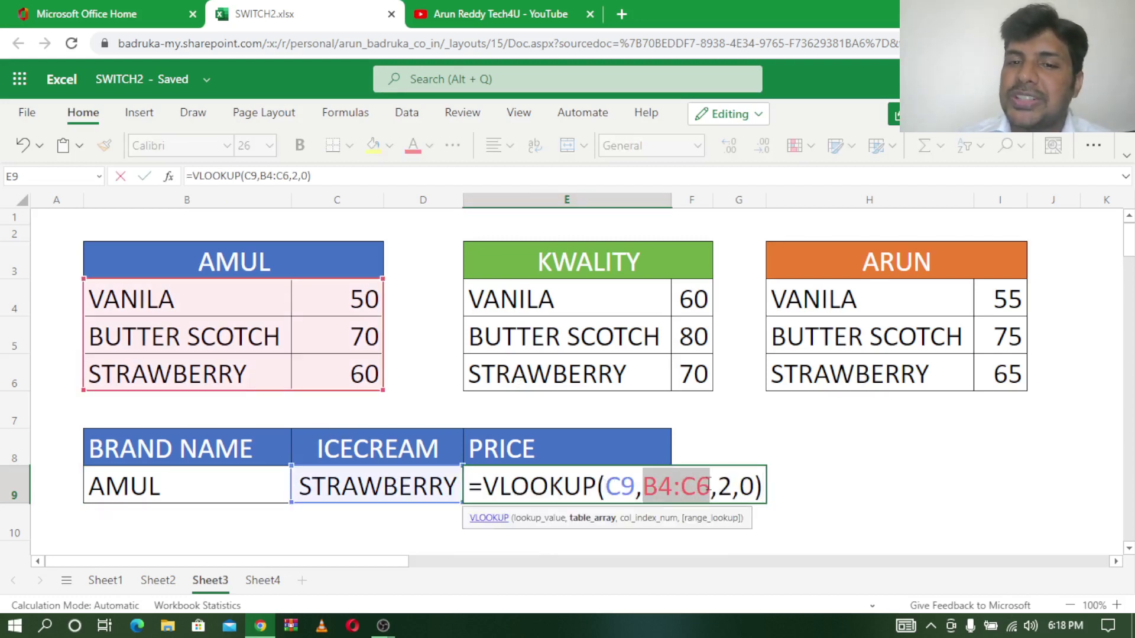
pyautogui.press('BackSpace')
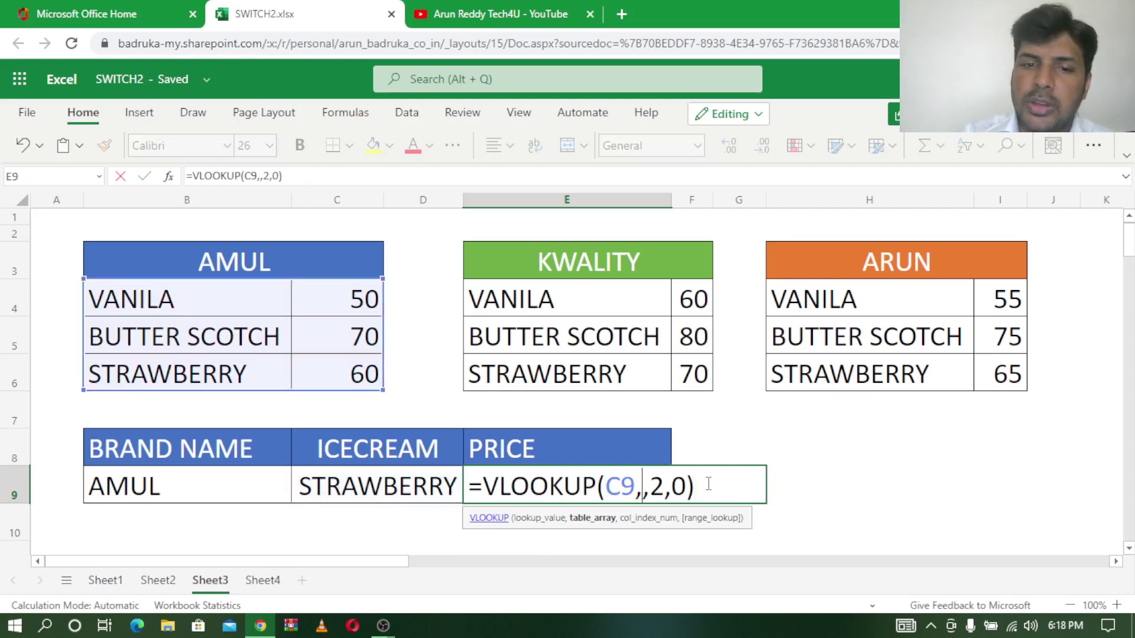
pyautogui.write('SW')
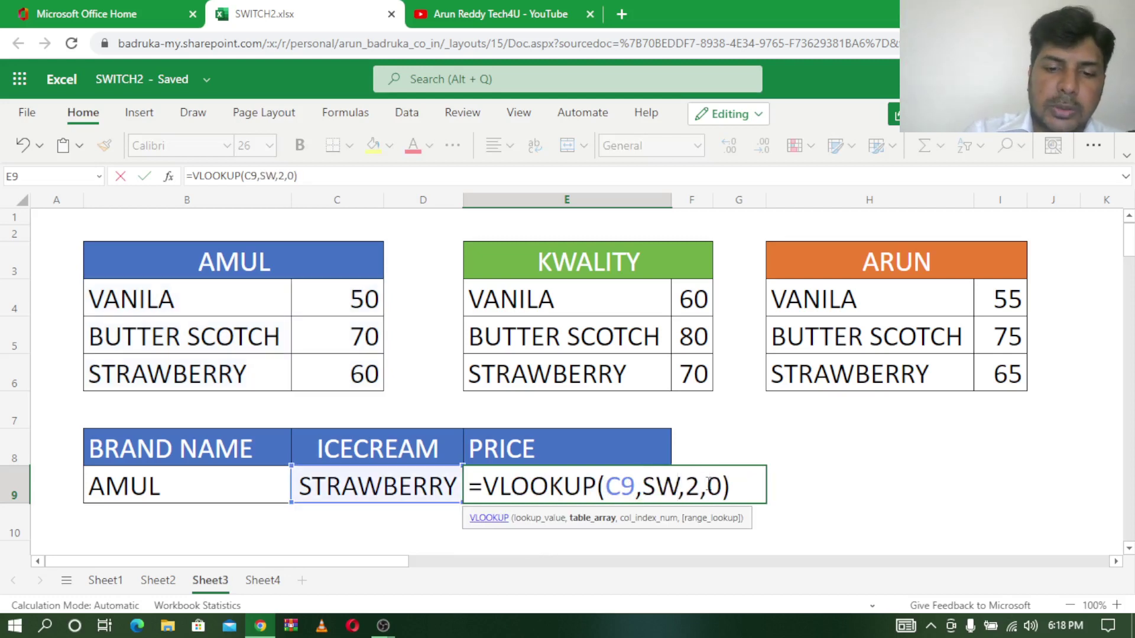
pyautogui.write('IT')
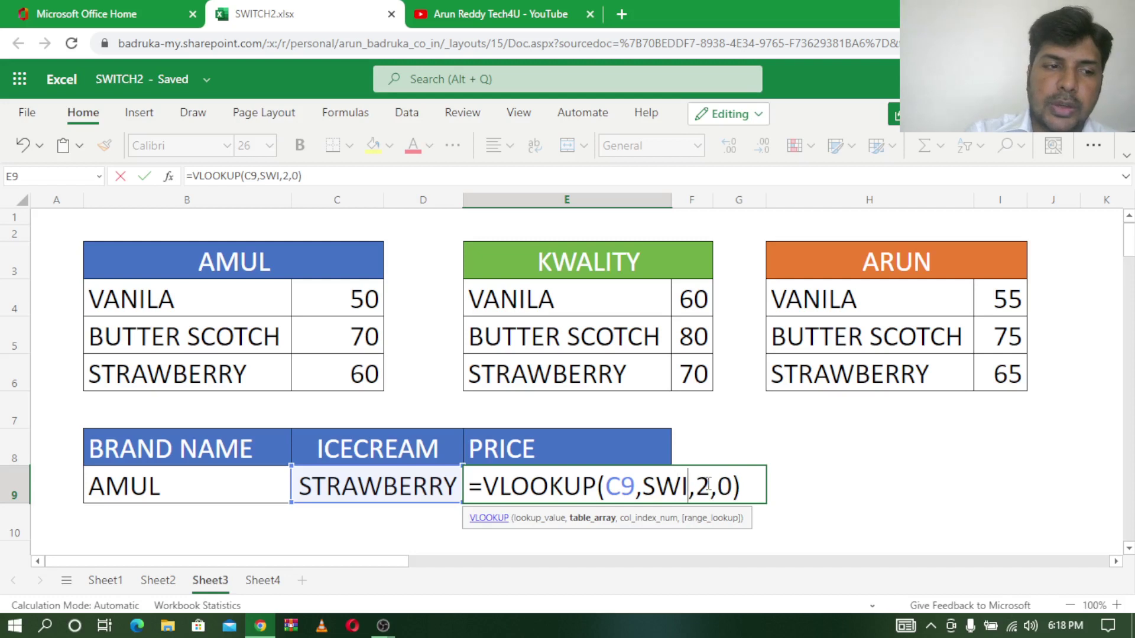
pyautogui.write('C')
pyautogui.press('BackSpace')
pyautogui.write('T')
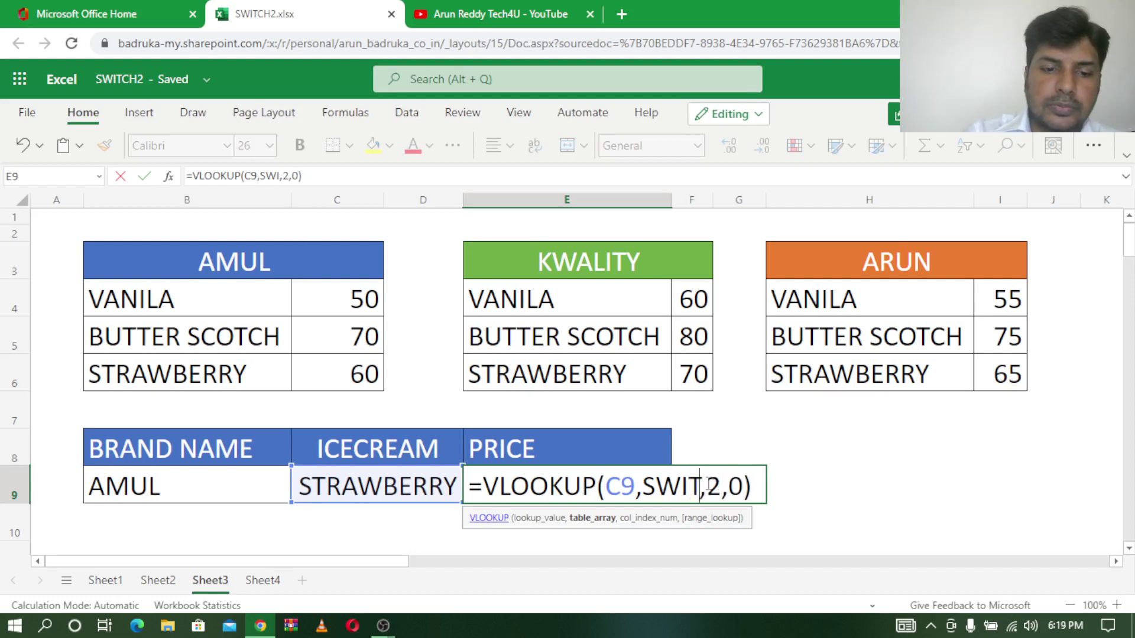
pyautogui.write('CH(')
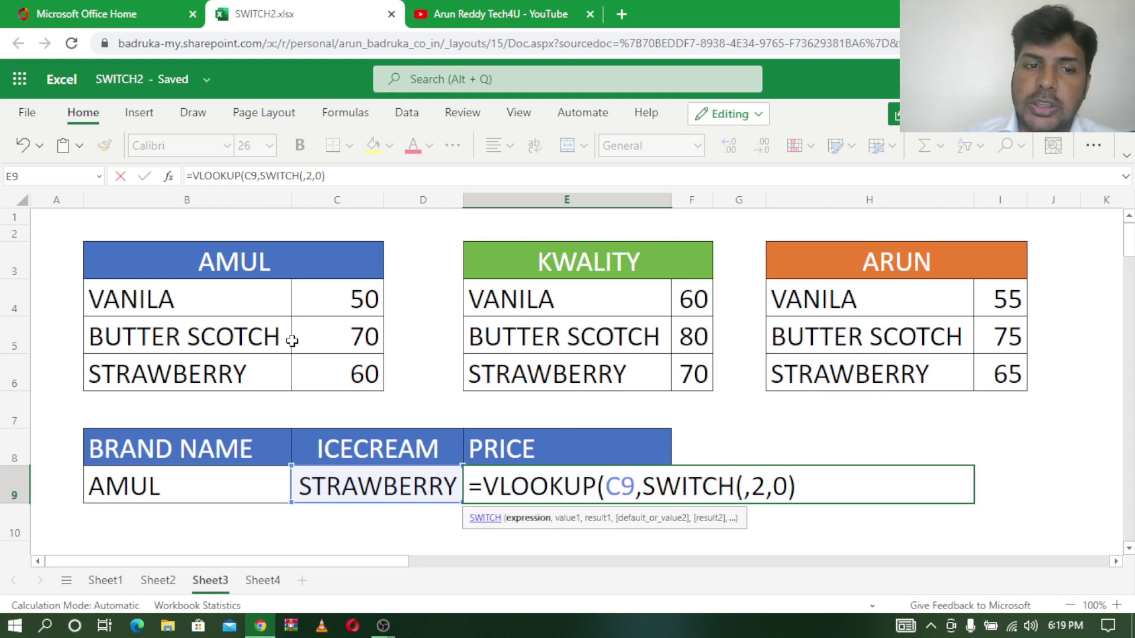
# - Make B9 the SWITCH expression, map "AMUL" to B4:C6 and add "KWALITY" as the next case
pyautogui.click(188, 488)
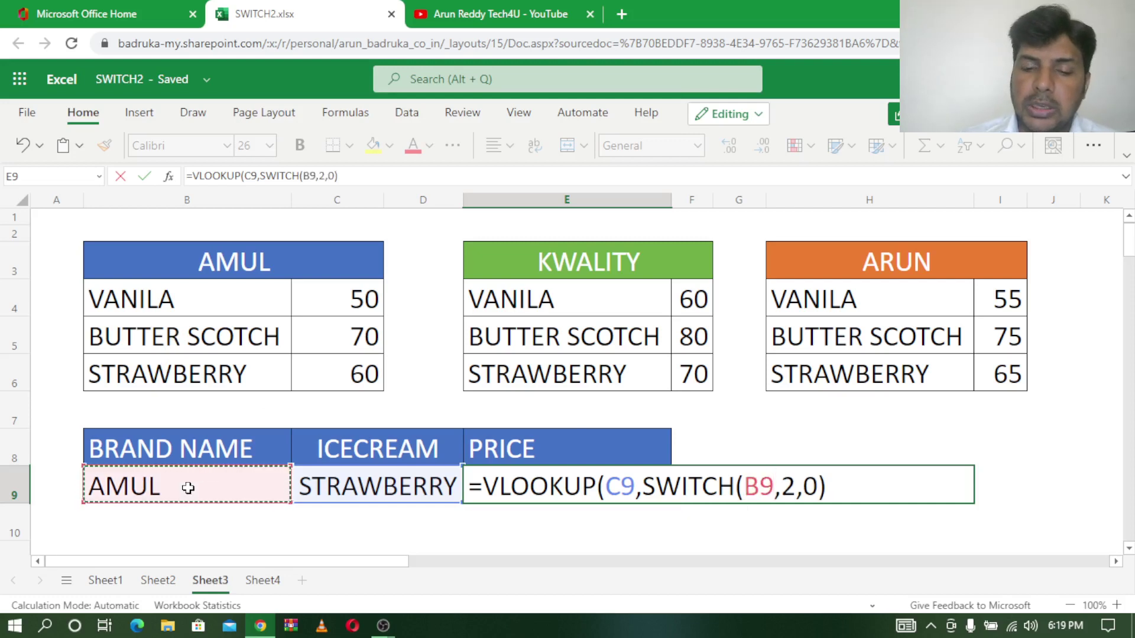
pyautogui.write(',')
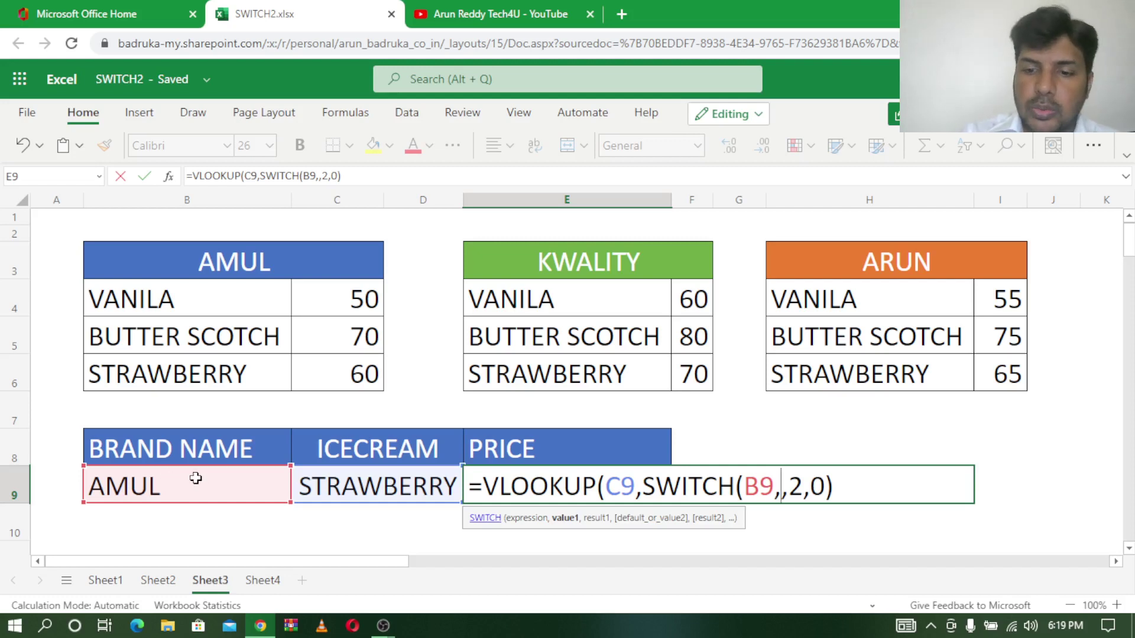
pyautogui.write('"A')
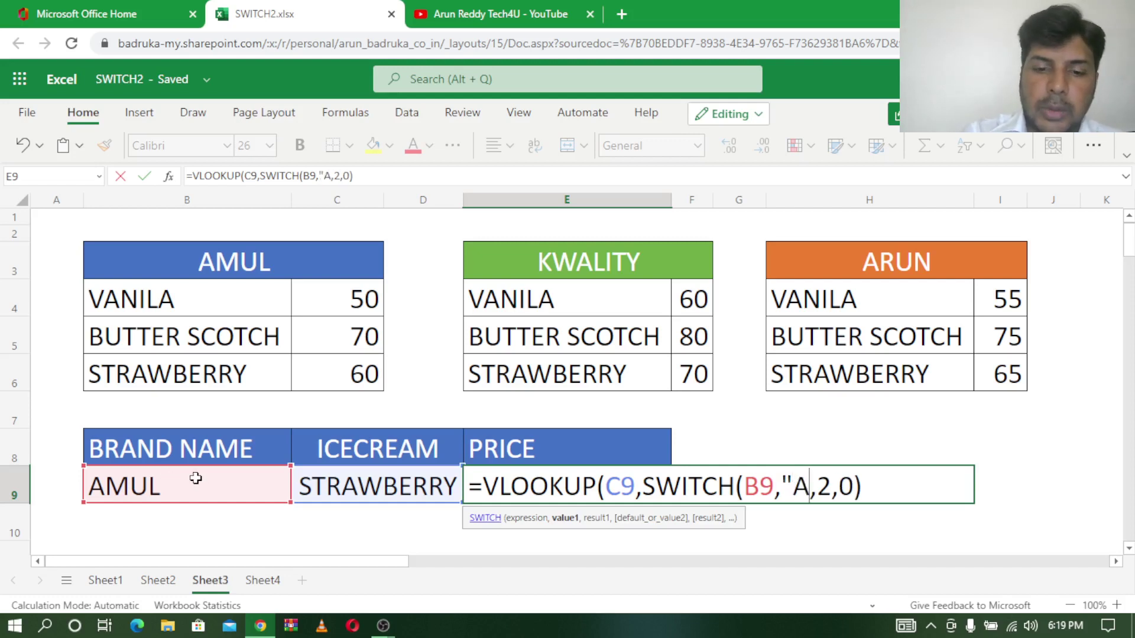
pyautogui.write('MUL"')
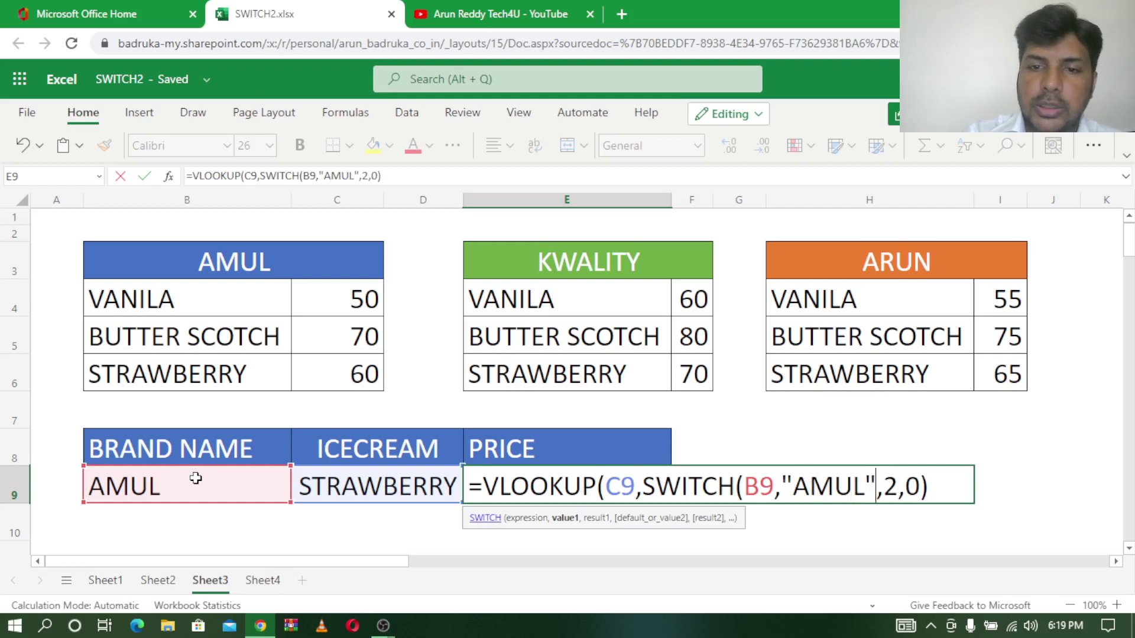
pyautogui.write(',')
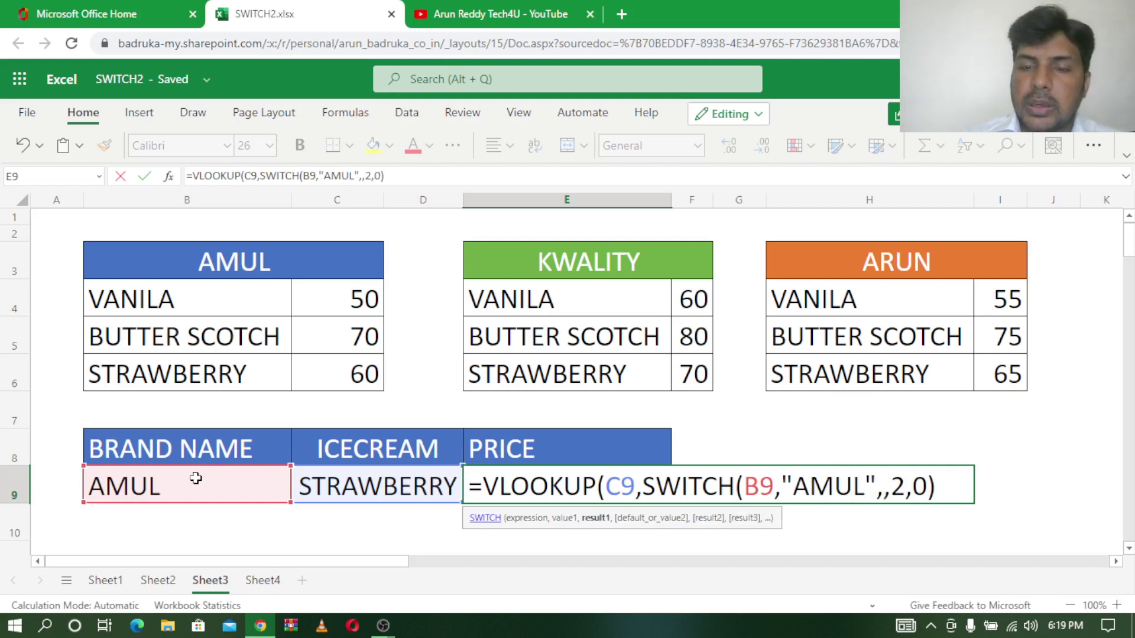
pyautogui.click(168, 294)
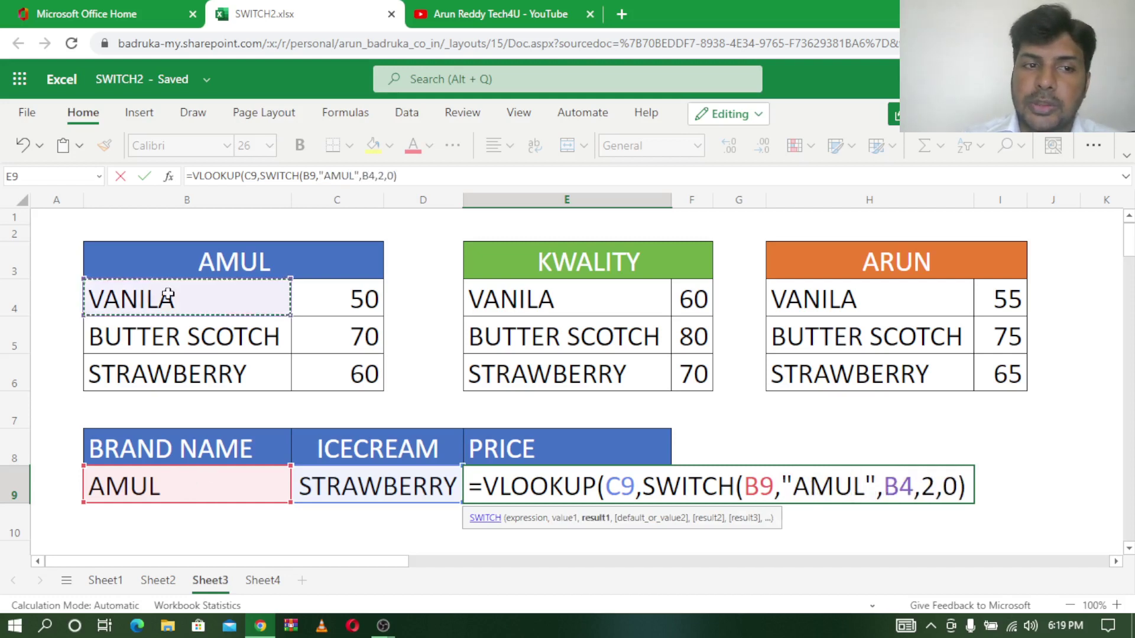
pyautogui.moveTo(168, 294); pyautogui.dragTo(346, 371)
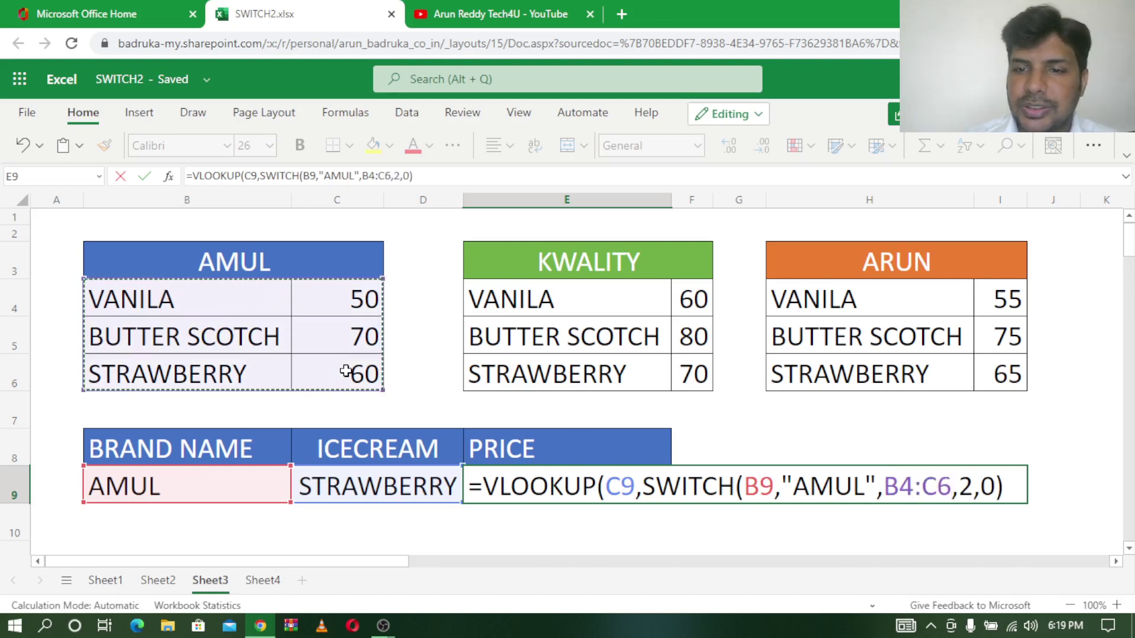
pyautogui.write(',')
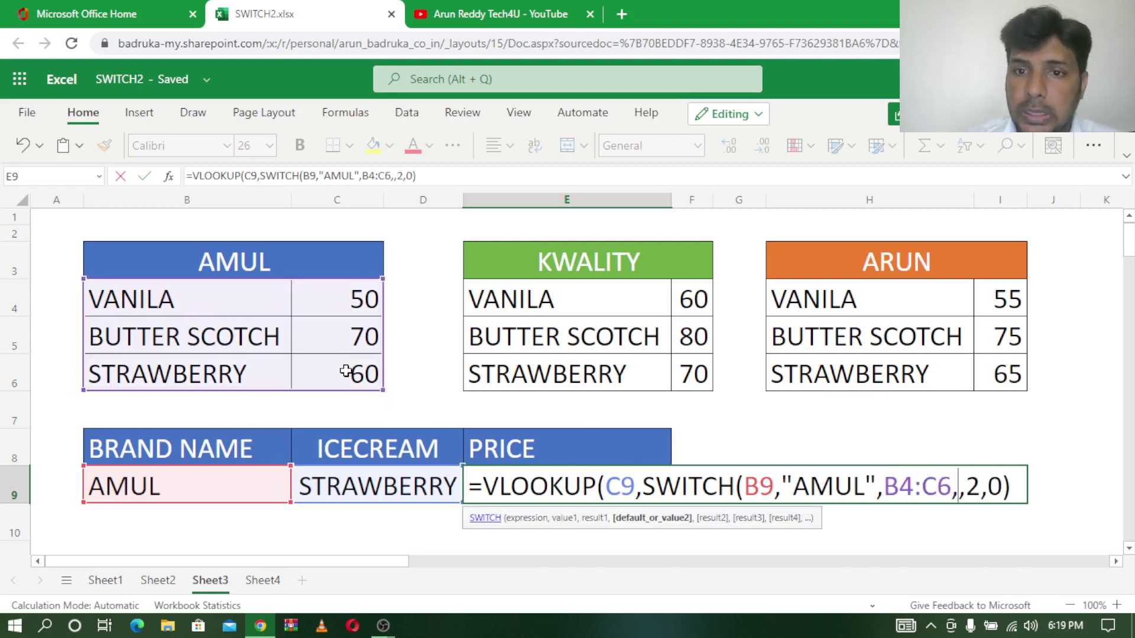
pyautogui.write('"')
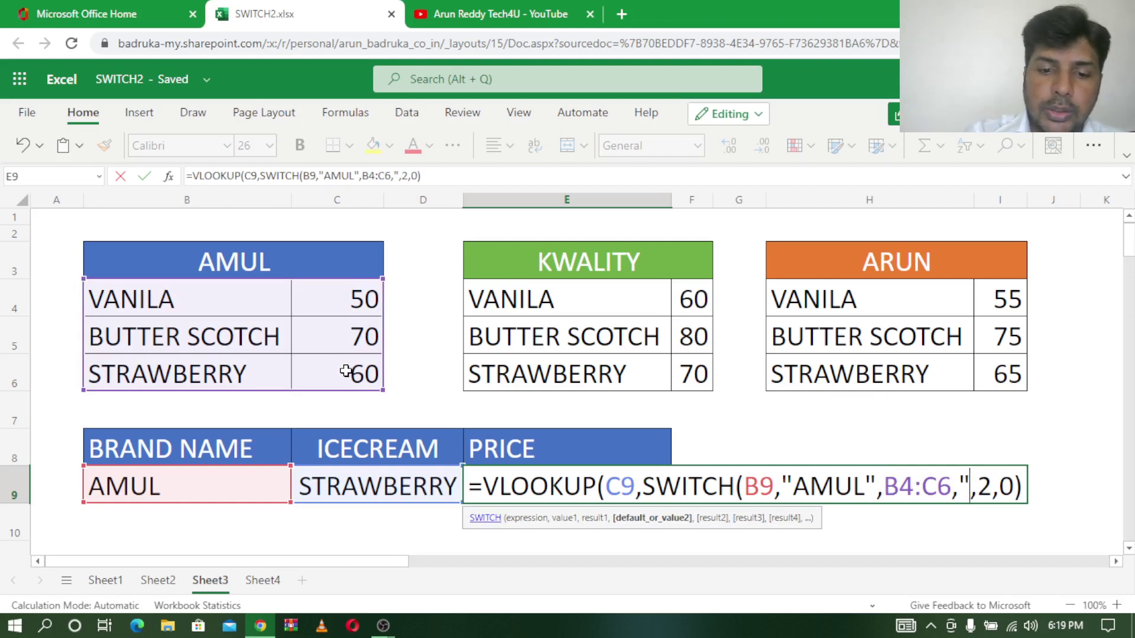
pyautogui.write('KWALIT')
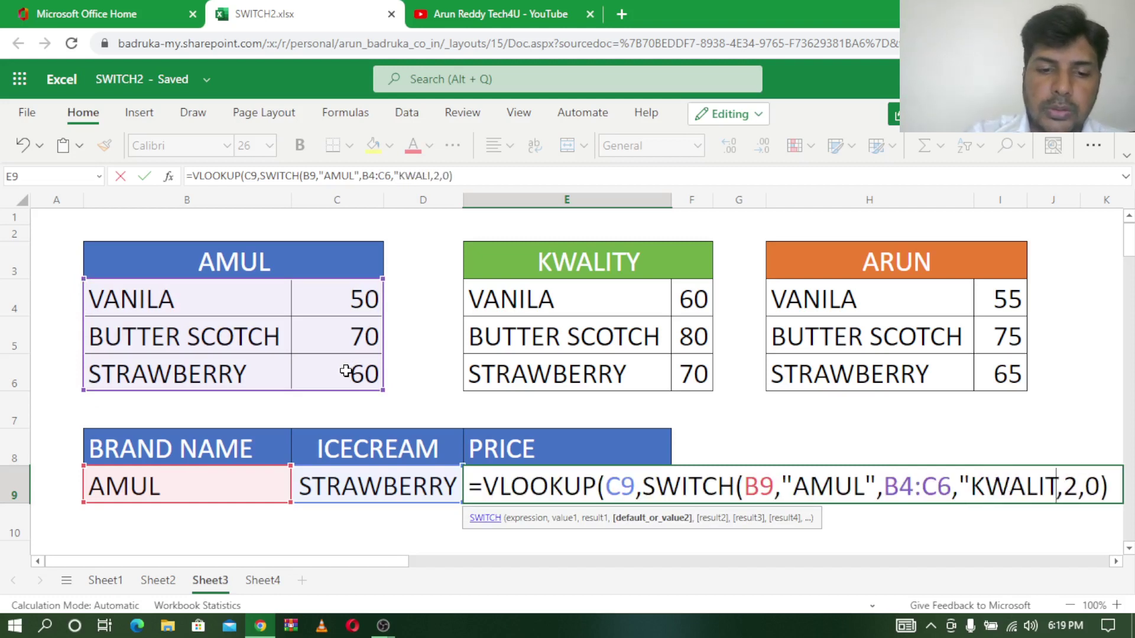
pyautogui.write('Y"')
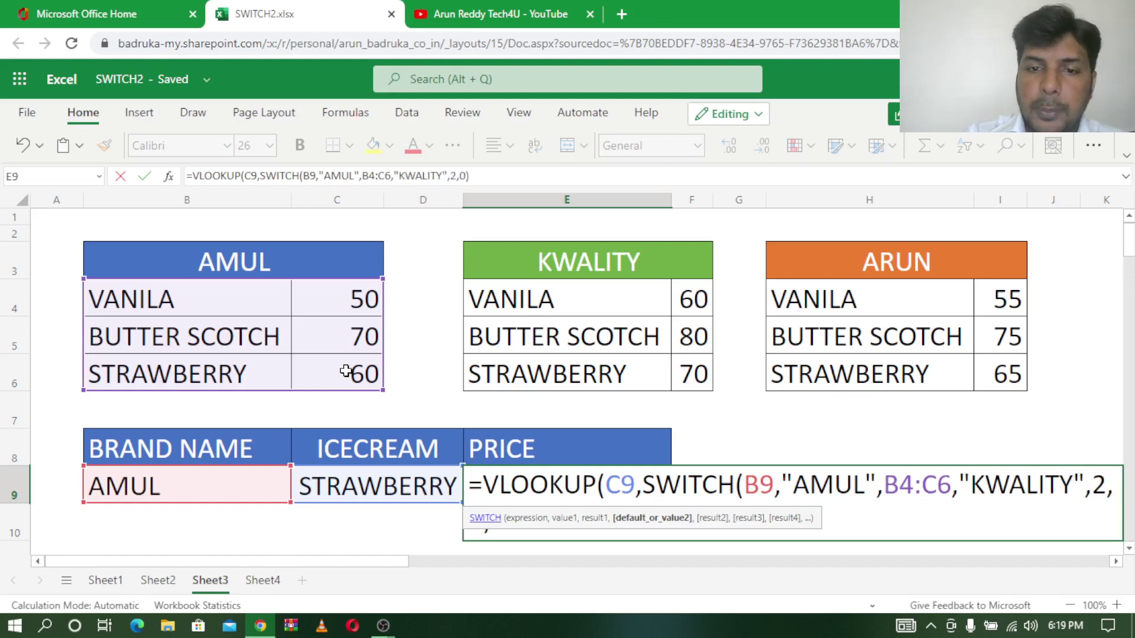
pyautogui.write(',')
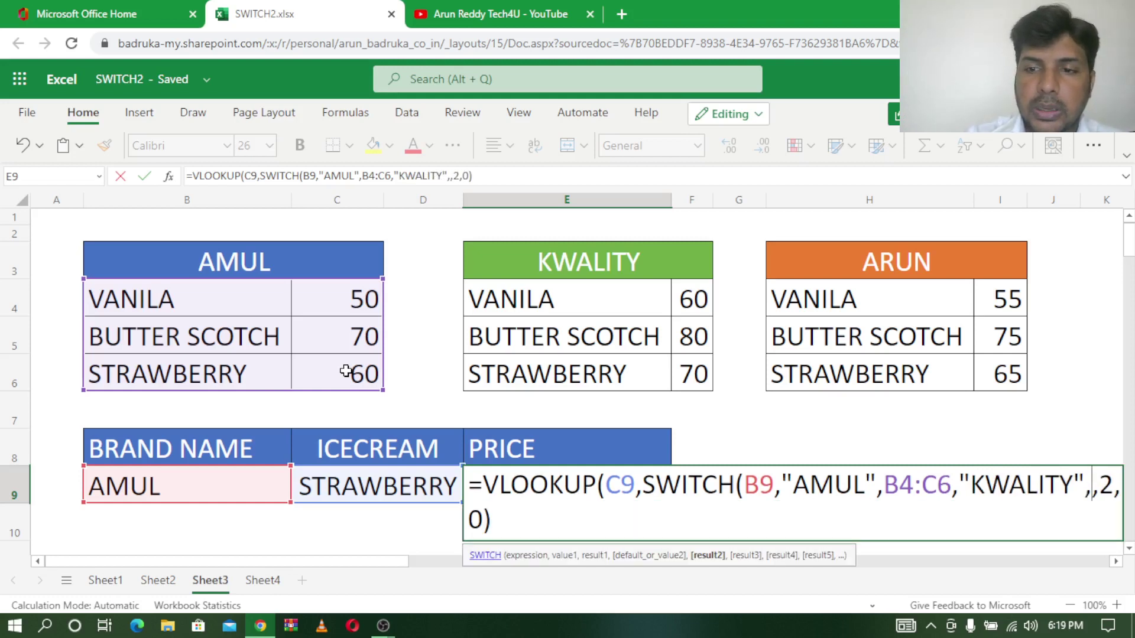
# - Map KWALITY to E4:F6 and "ARUN" to H4:I6, then close the SWITCH
pyautogui.moveTo(550, 299); pyautogui.dragTo(681, 374)
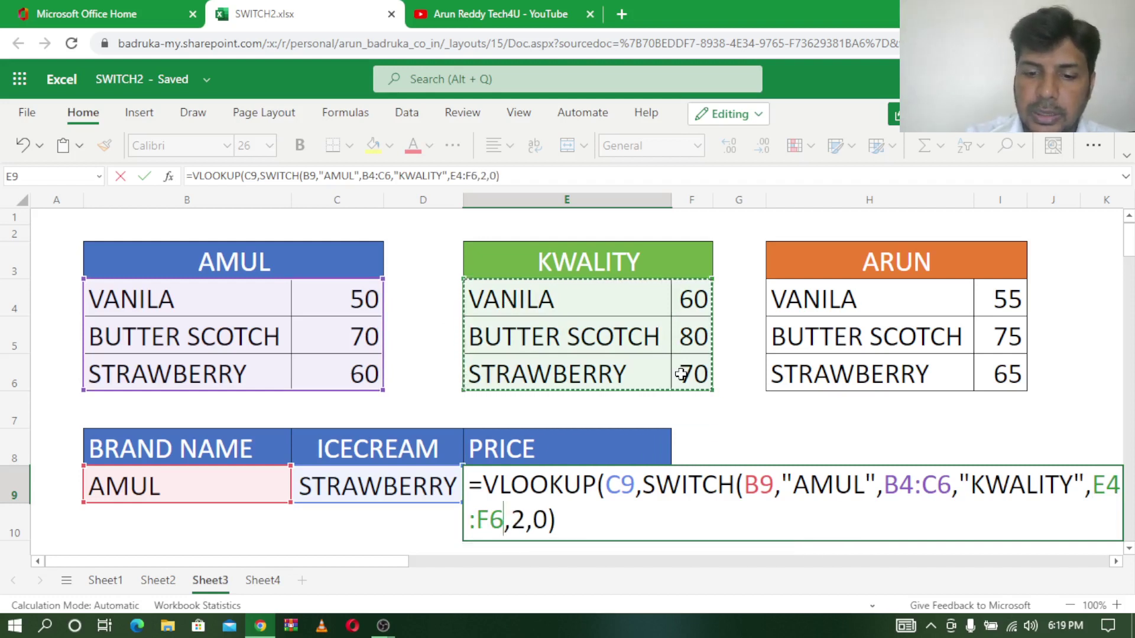
pyautogui.write(',')
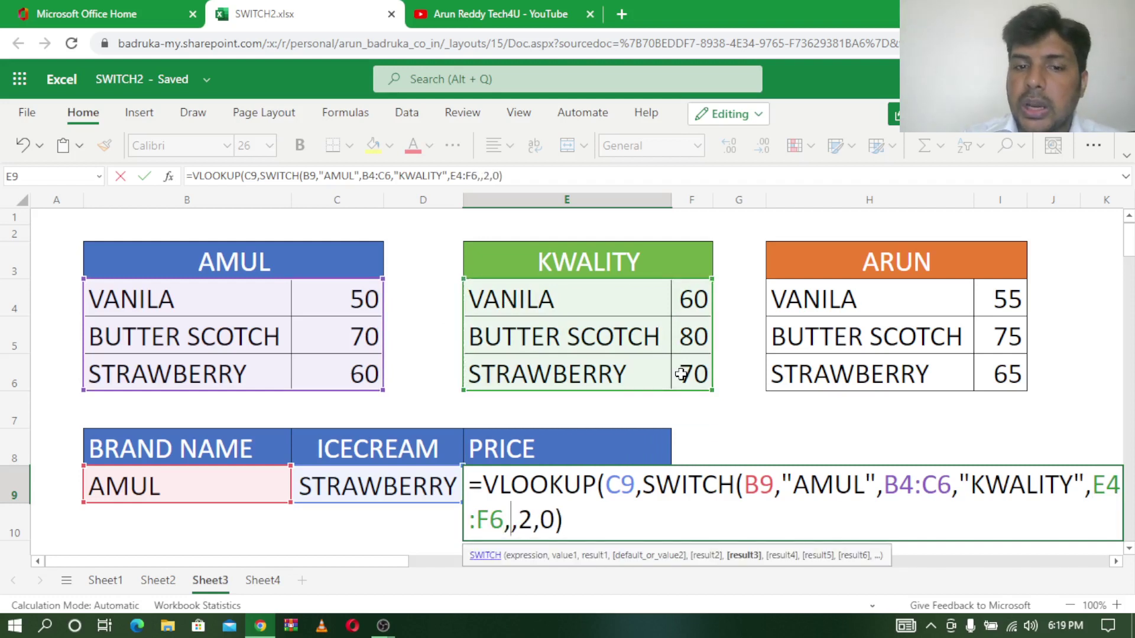
pyautogui.write('"A')
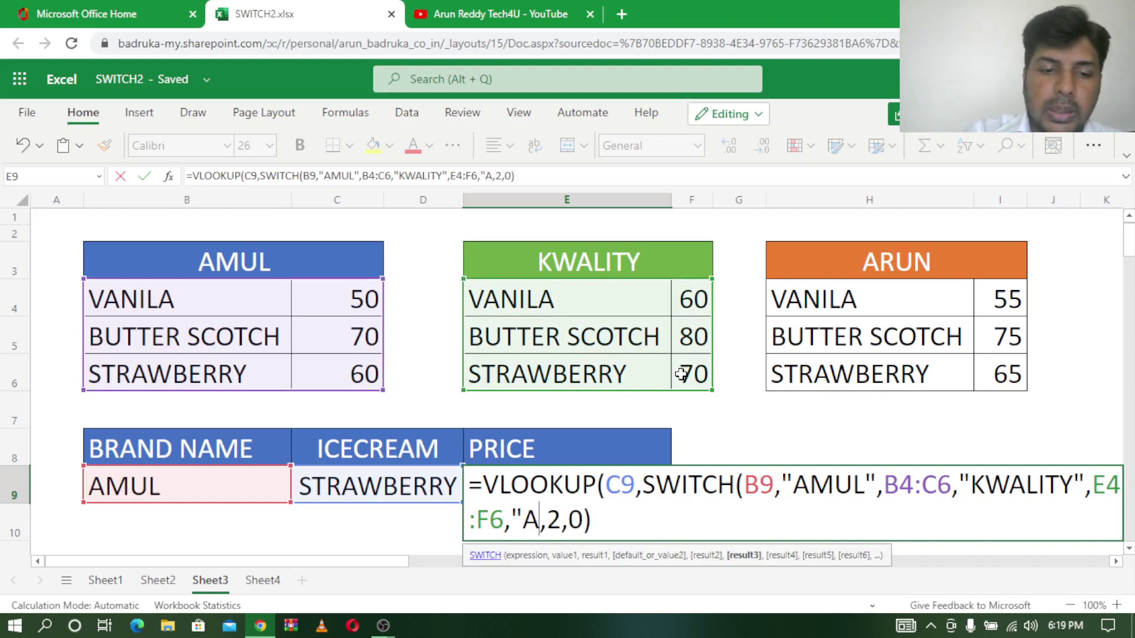
pyautogui.write('RUN"')
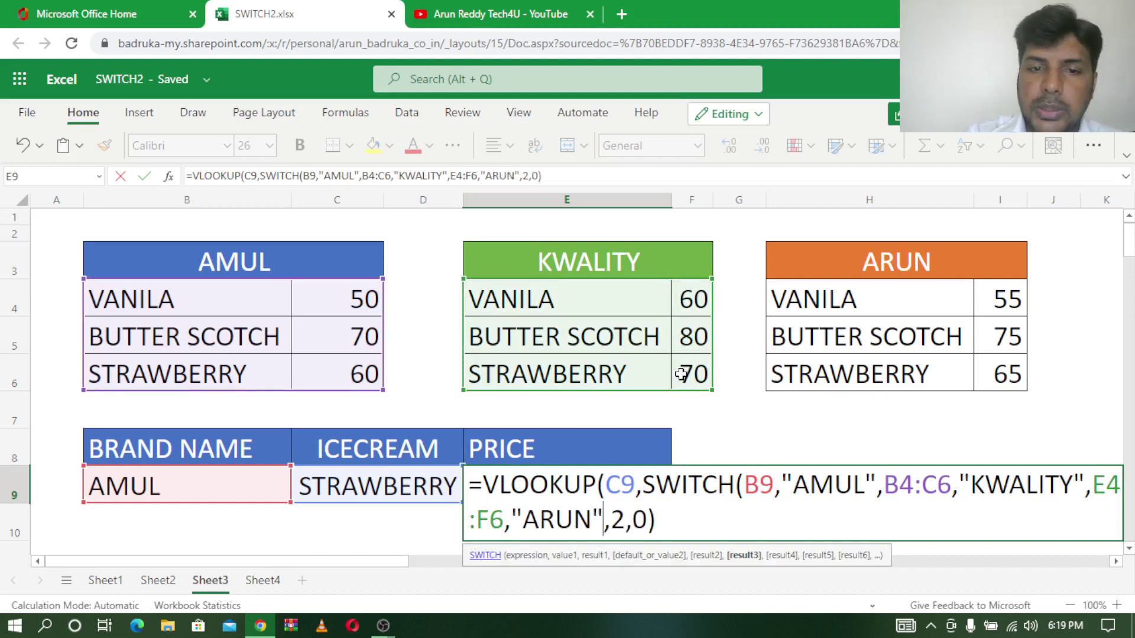
pyautogui.write(',')
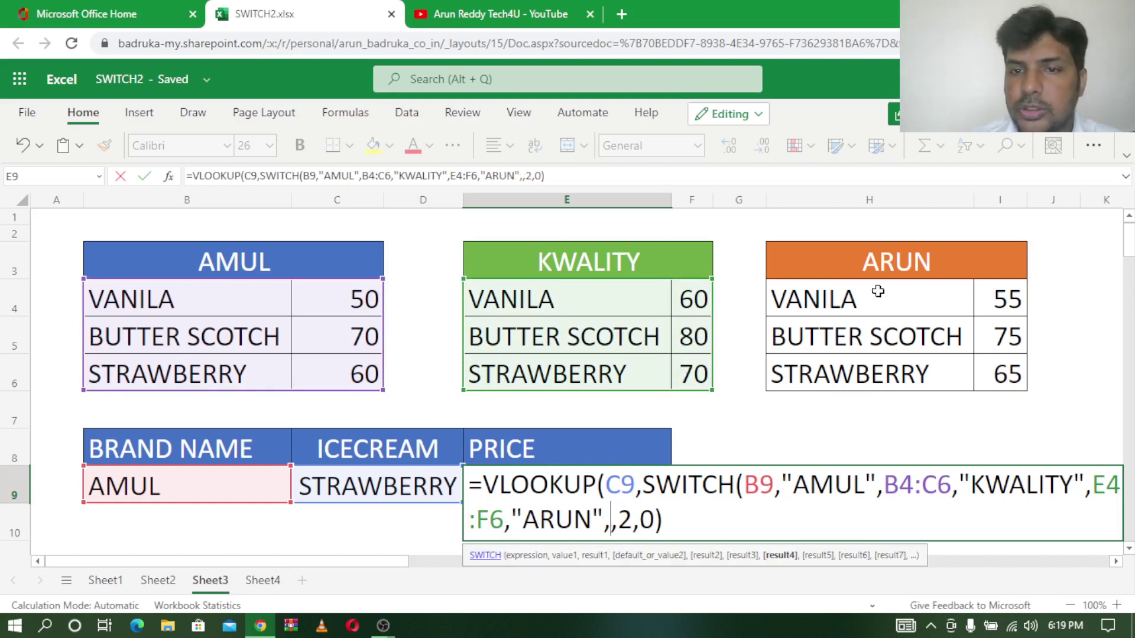
pyautogui.moveTo(847, 294); pyautogui.dragTo(1009, 374)
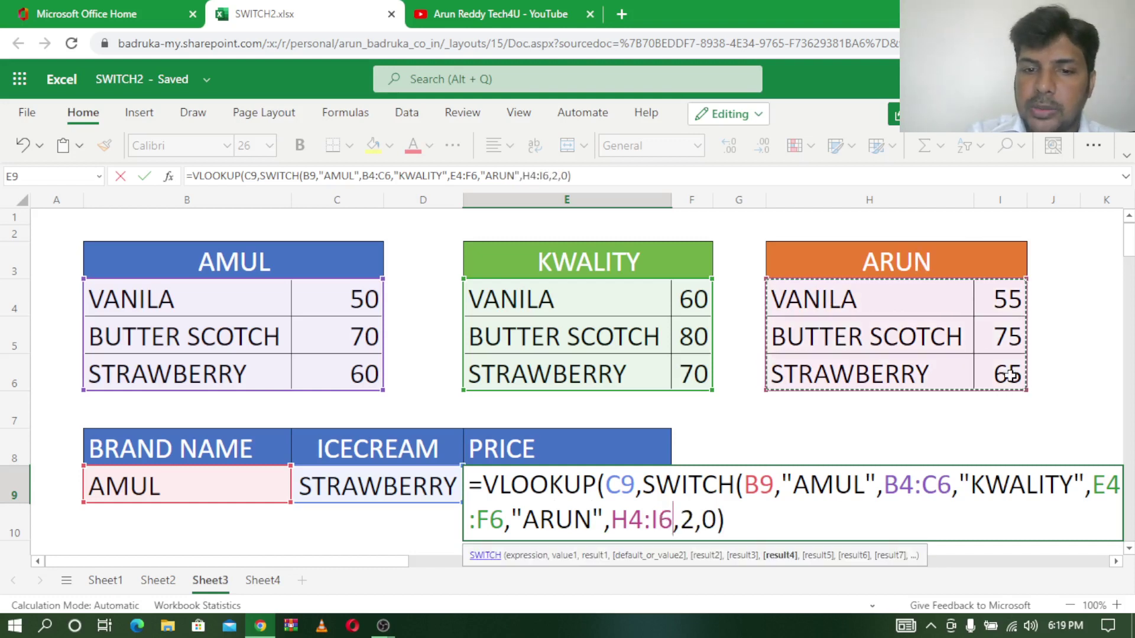
pyautogui.write(')')
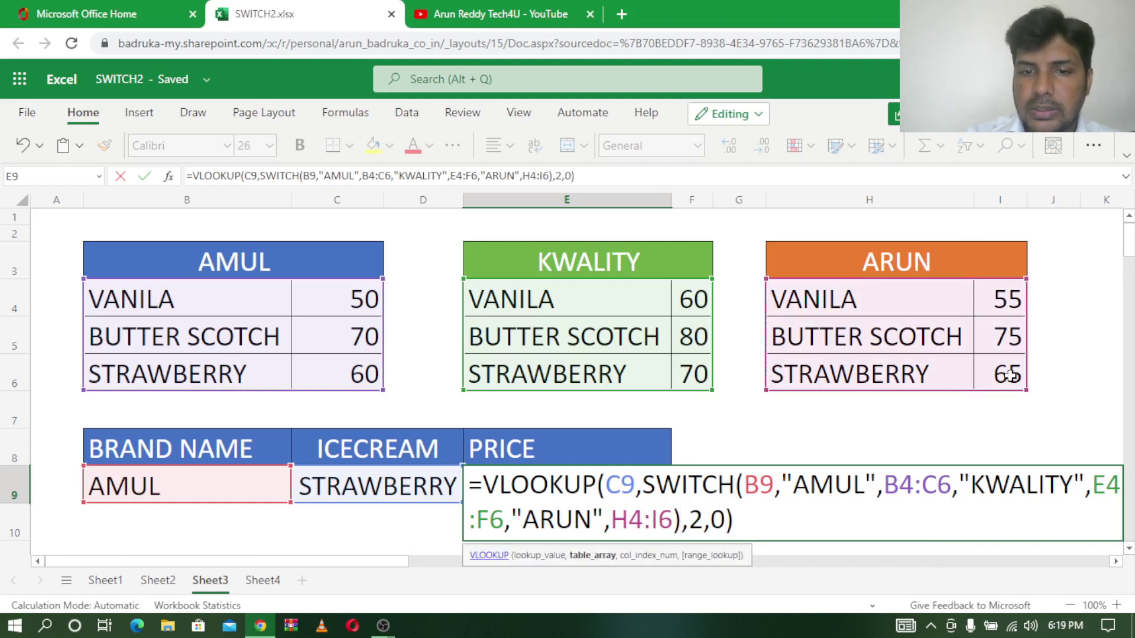
# - Commit the finished VLOOKUP-SWITCH formula in E9 and review it against B9 and C9
pyautogui.press('Return')
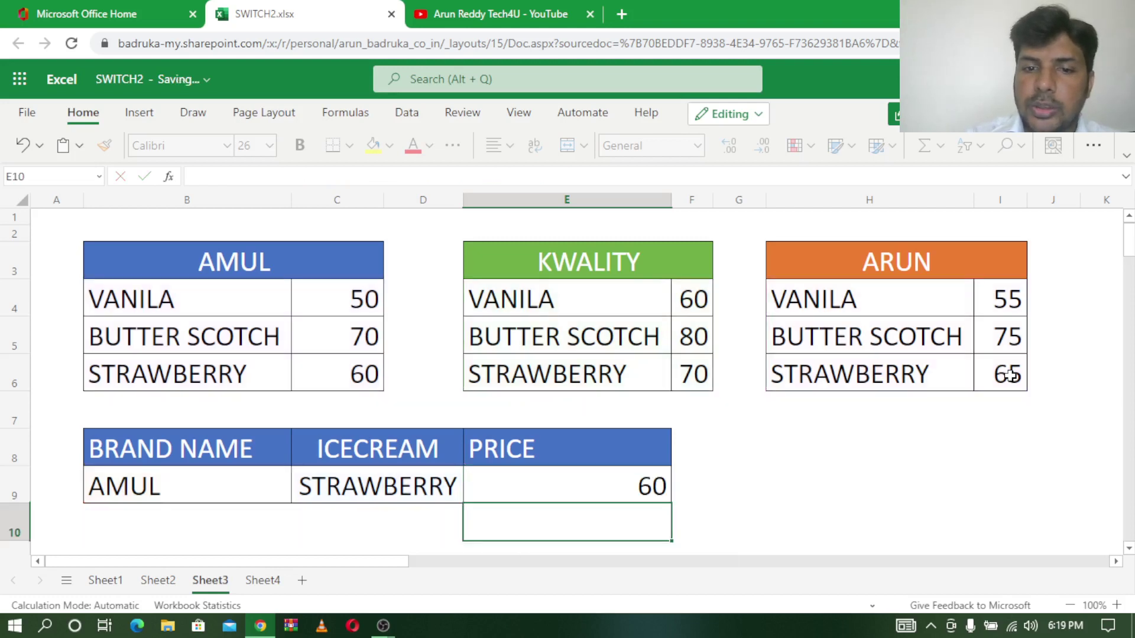
pyautogui.click(502, 491)
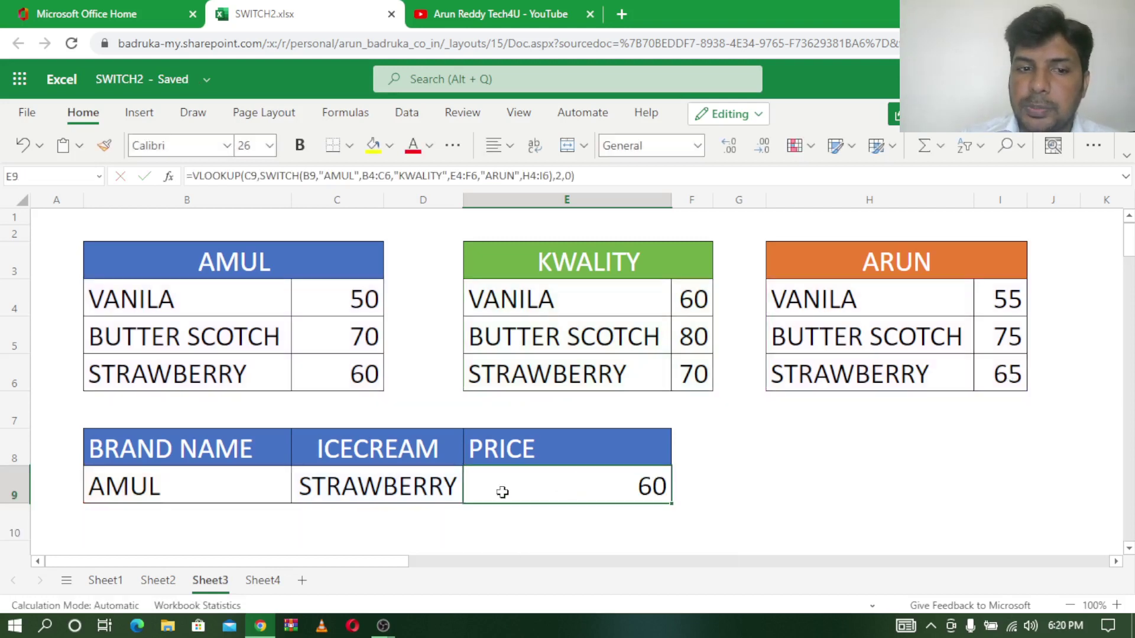
pyautogui.click(147, 496)
pyautogui.click(379, 486)
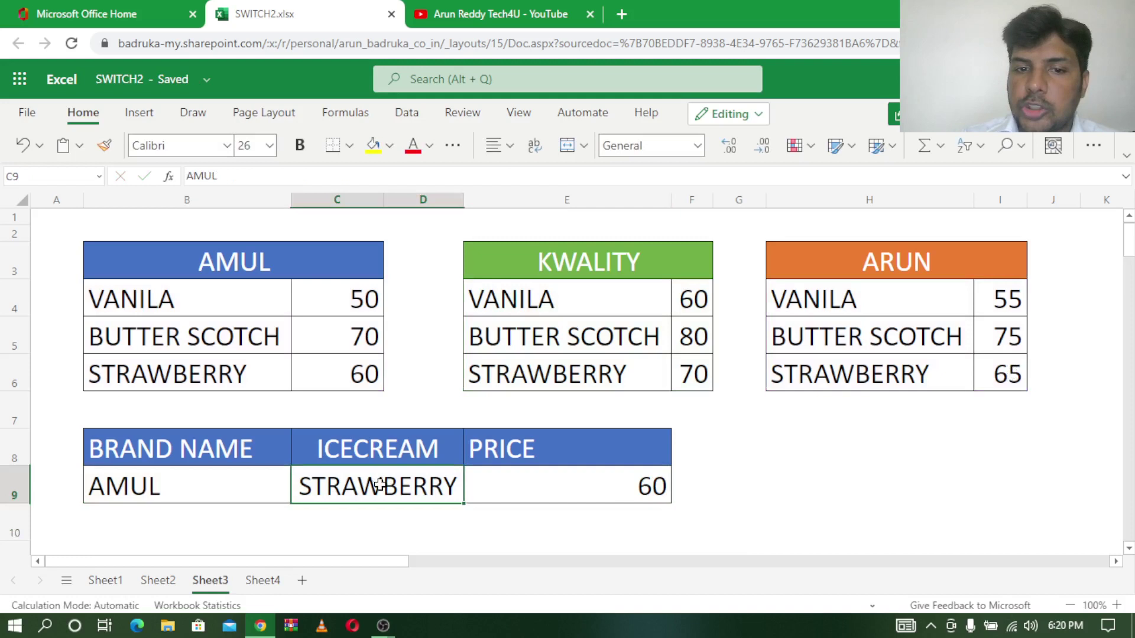
pyautogui.click(619, 484)
# - Set brand ARUN in B9 and flavour VANILA in C9, so E9 shows 55
pyautogui.click(144, 489)
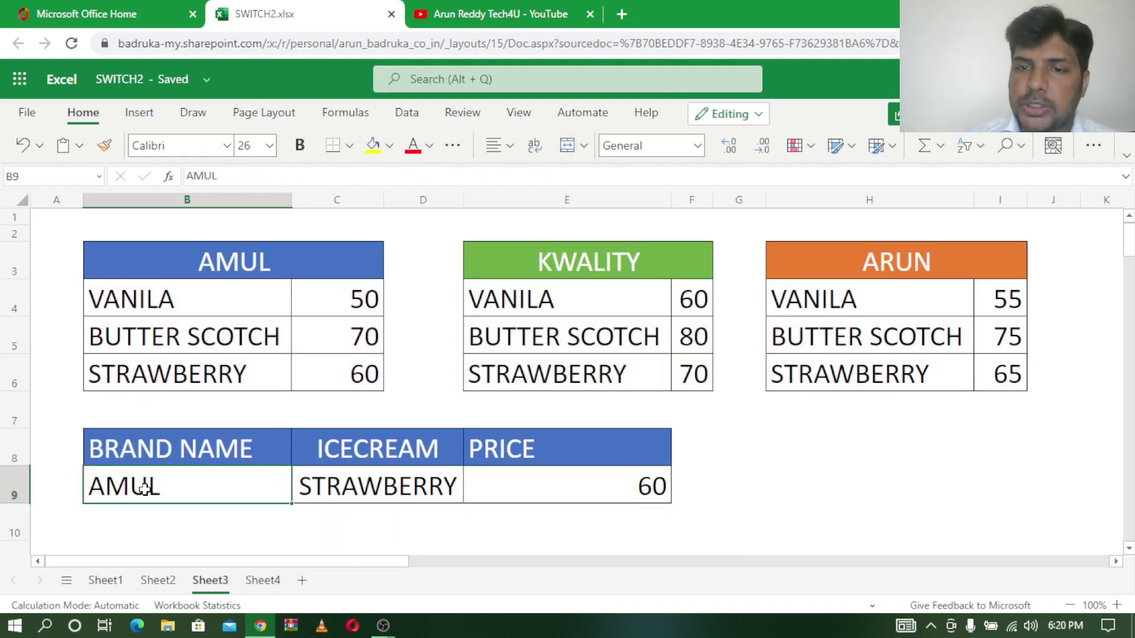
pyautogui.doubleClick(145, 490)
pyautogui.write('ARU')
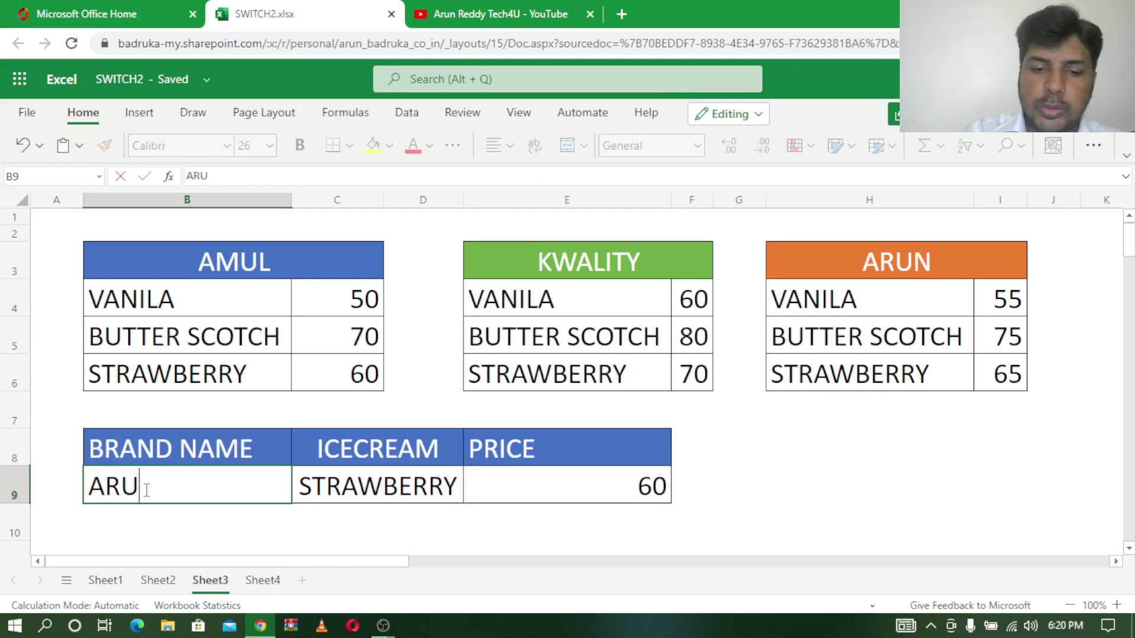
pyautogui.write('N')
pyautogui.press('Return')
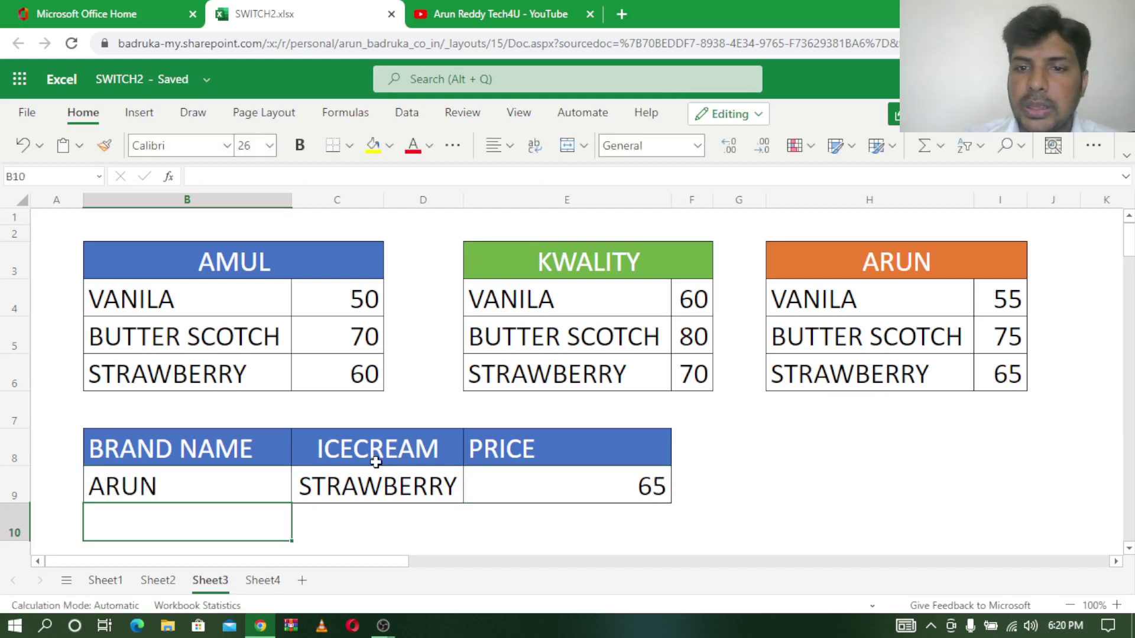
pyautogui.press('Up')
pyautogui.click(376, 483)
pyautogui.click(632, 488)
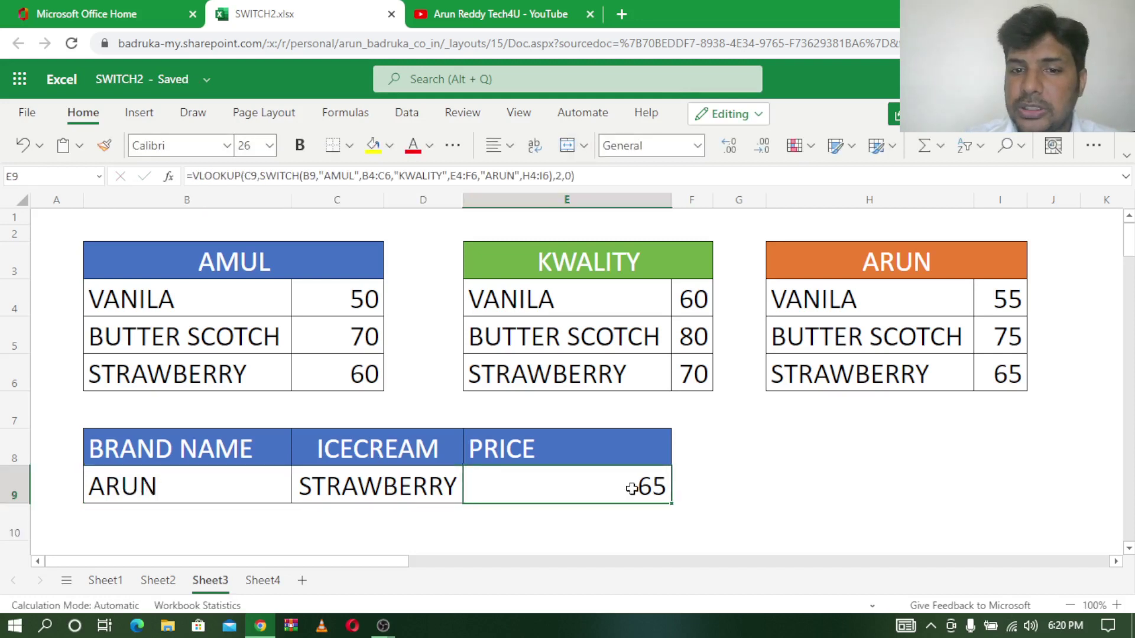
pyautogui.click(341, 486)
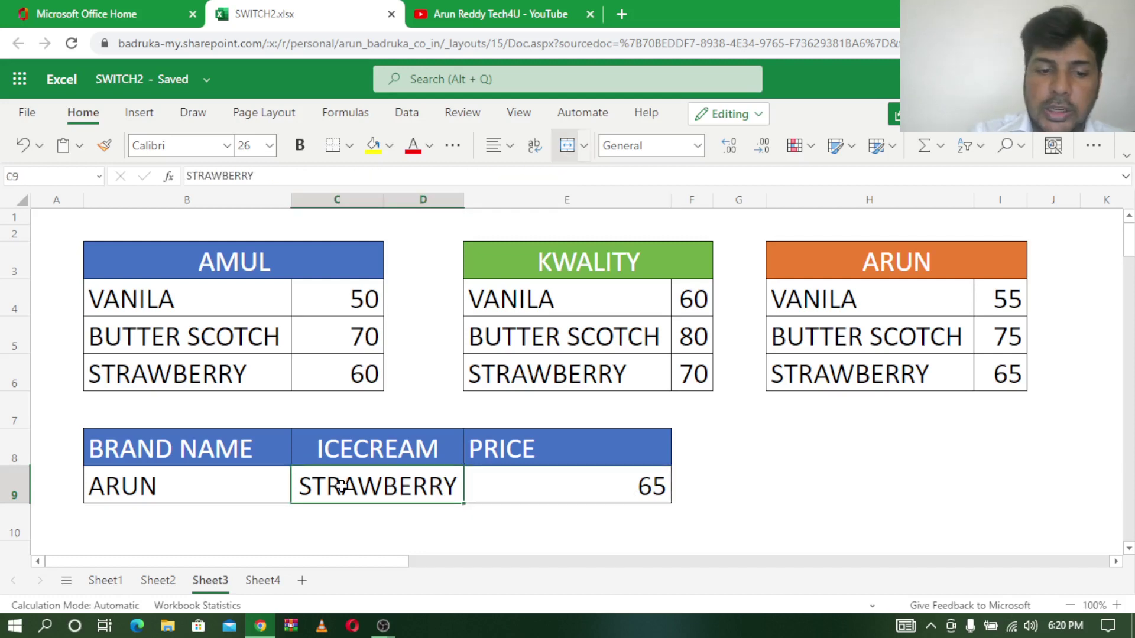
pyautogui.write('VAN')
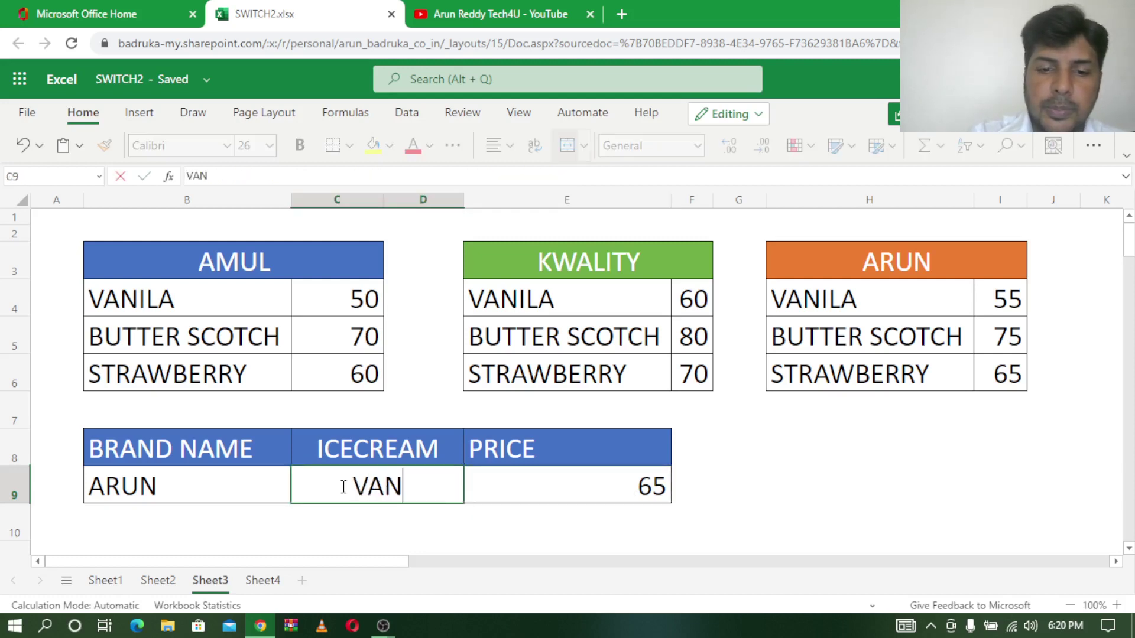
pyautogui.write('ILA')
pyautogui.press('Return')
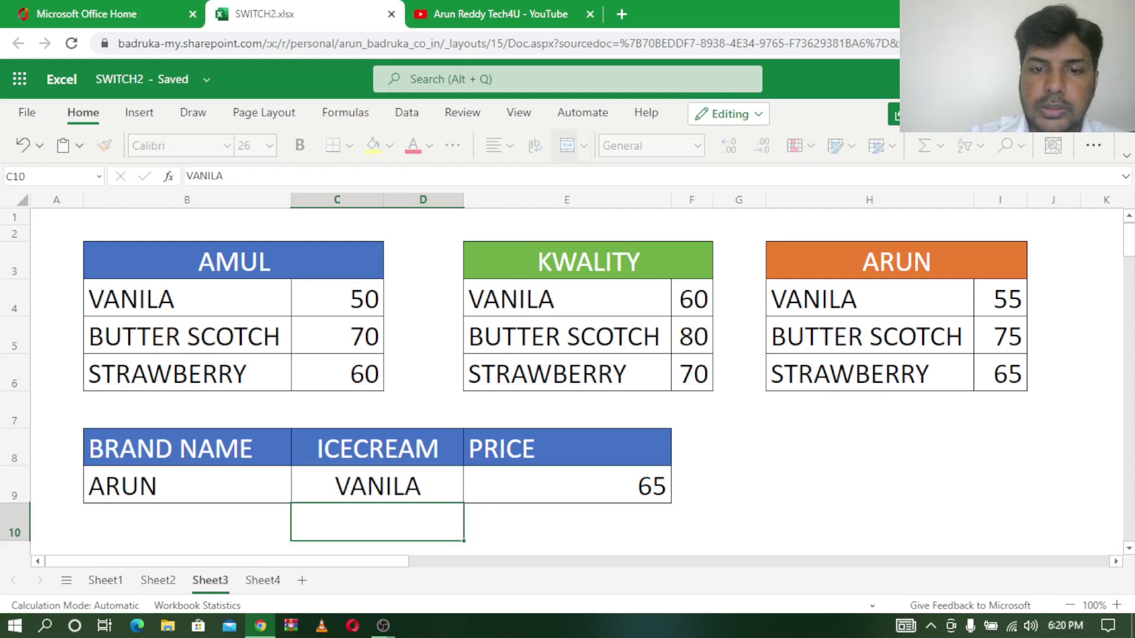
pyautogui.click(656, 488)
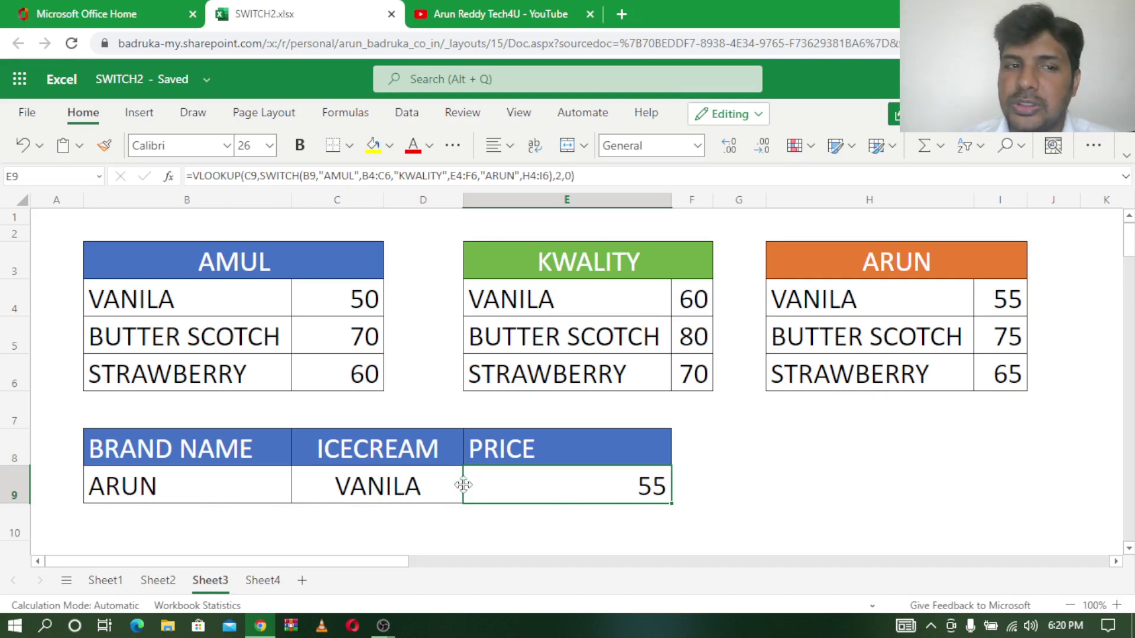
# - Change the brand in B9 to KWALITY so E9 shows 60, then open E9's formula for review
pyautogui.click(181, 487)
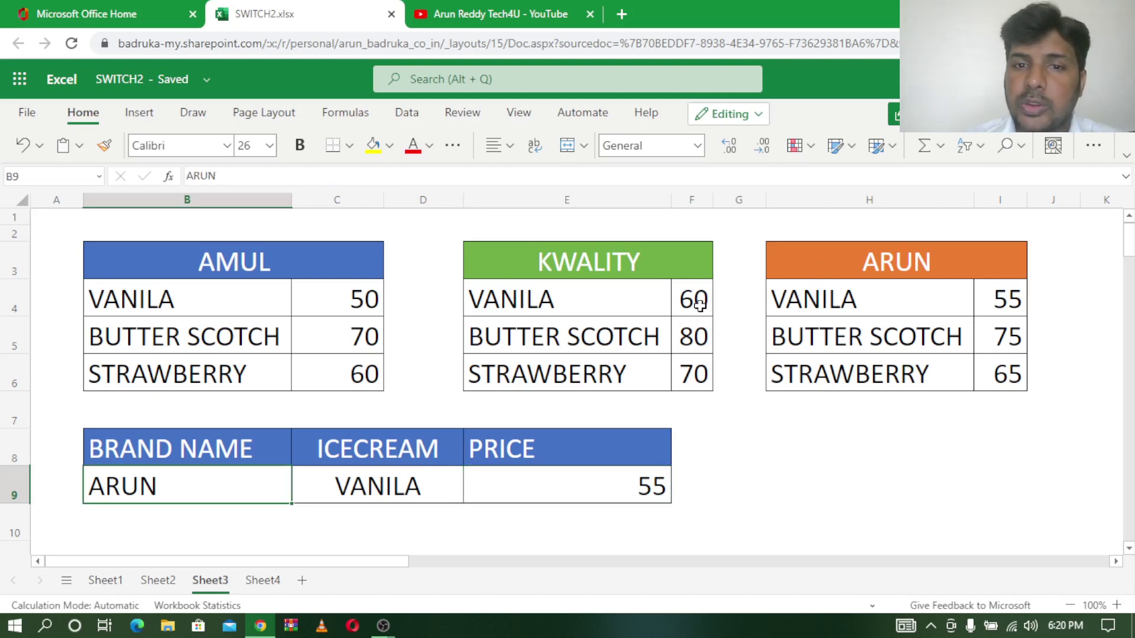
pyautogui.write('K')
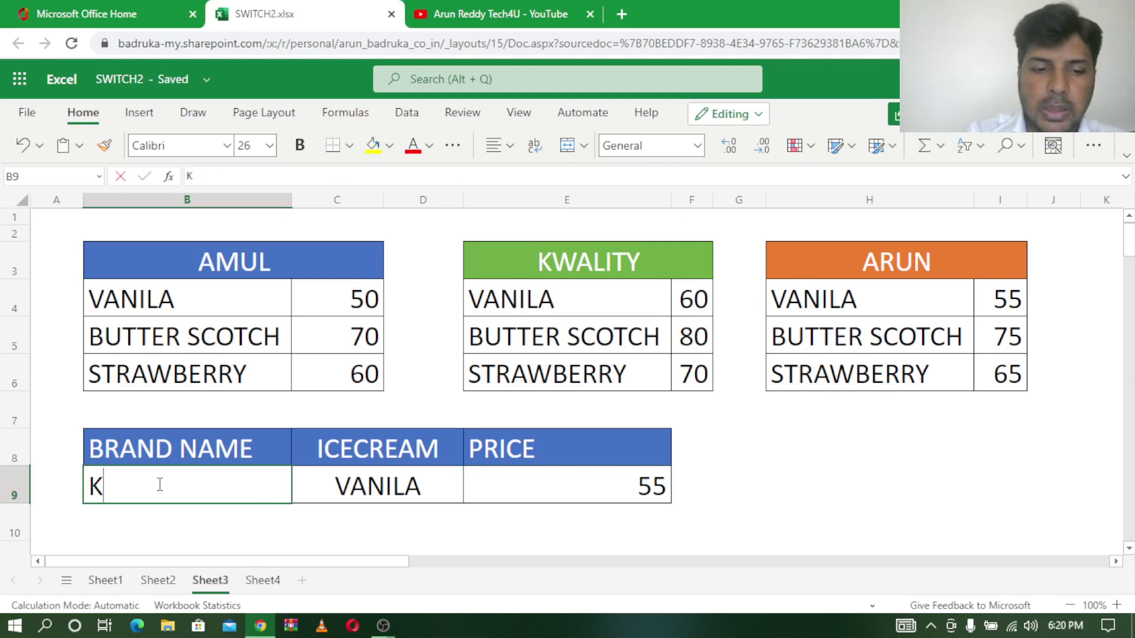
pyautogui.write('WALI')
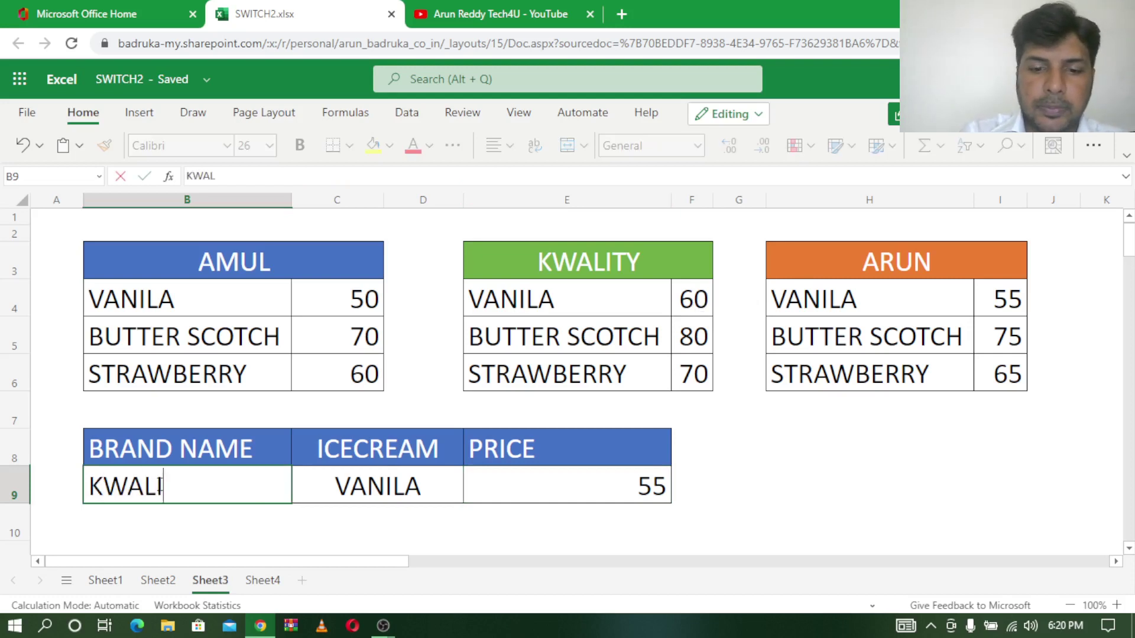
pyautogui.write('TY')
pyautogui.press('Return')
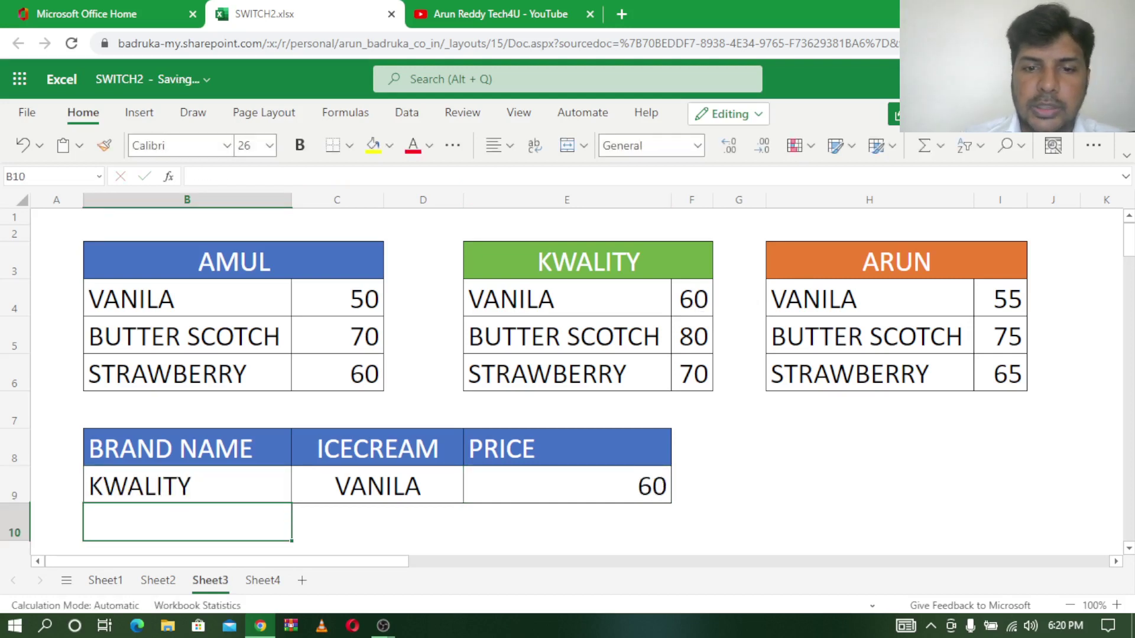
pyautogui.click(644, 482)
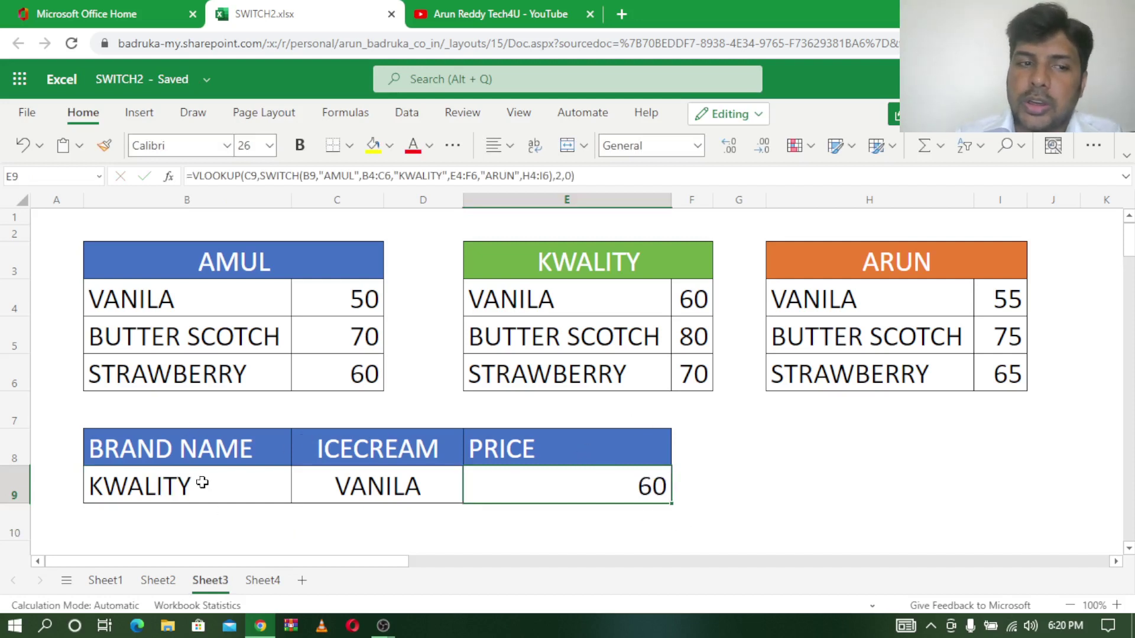
pyautogui.click(202, 483)
pyautogui.click(413, 483)
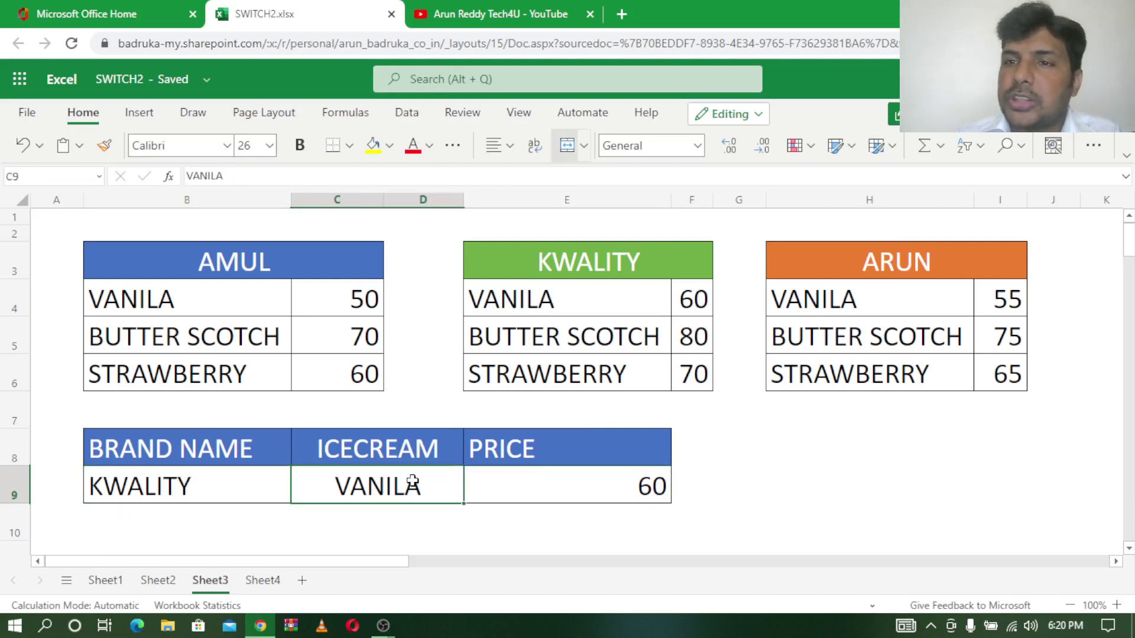
pyautogui.doubleClick(571, 487)
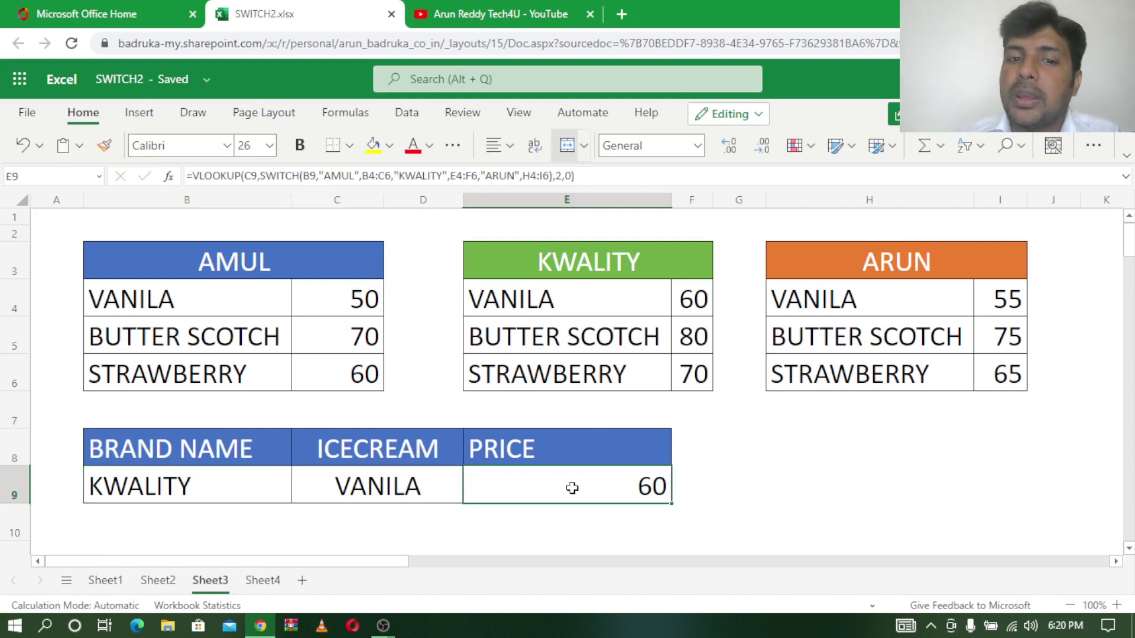